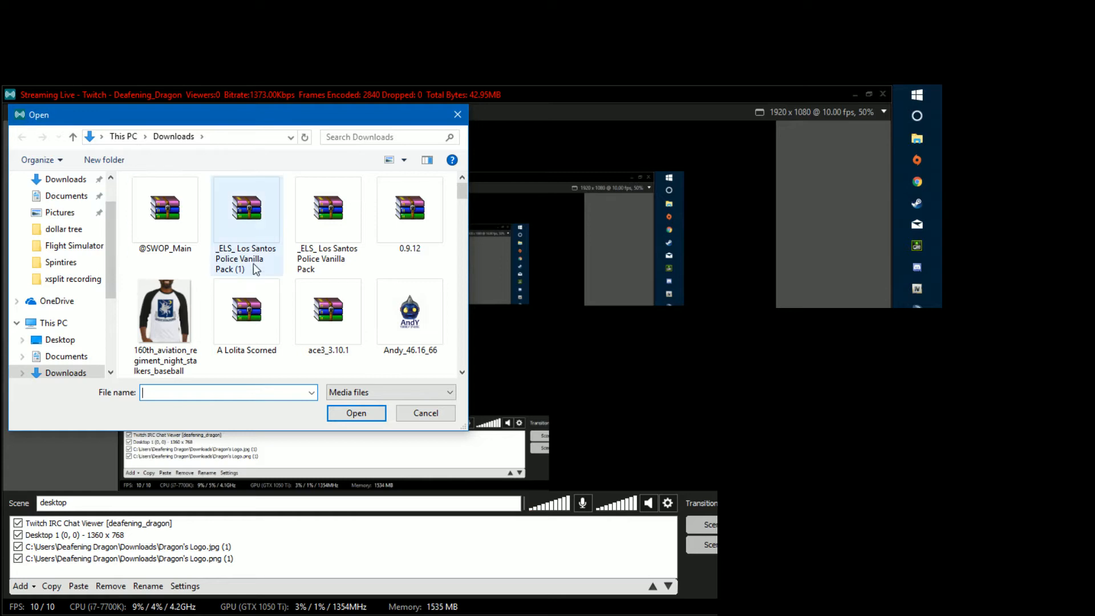
Add the image Dragon's Logo_Transparent from the Downloads folder to the desktop scene as a media source.
{"action": "scroll", "coordinate": [226, 257], "scroll_direction": "down", "scroll_amount": 8}
{"action": "scroll", "coordinate": [225, 279], "scroll_direction": "up", "scroll_amount": 3}
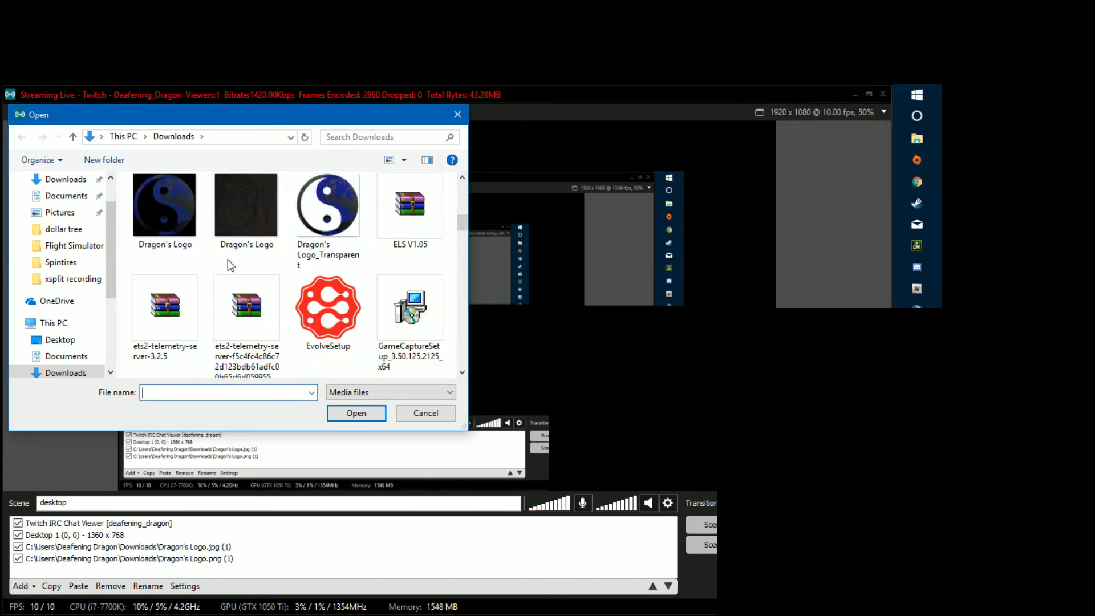
{"action": "left_click", "coordinate": [328, 222]}
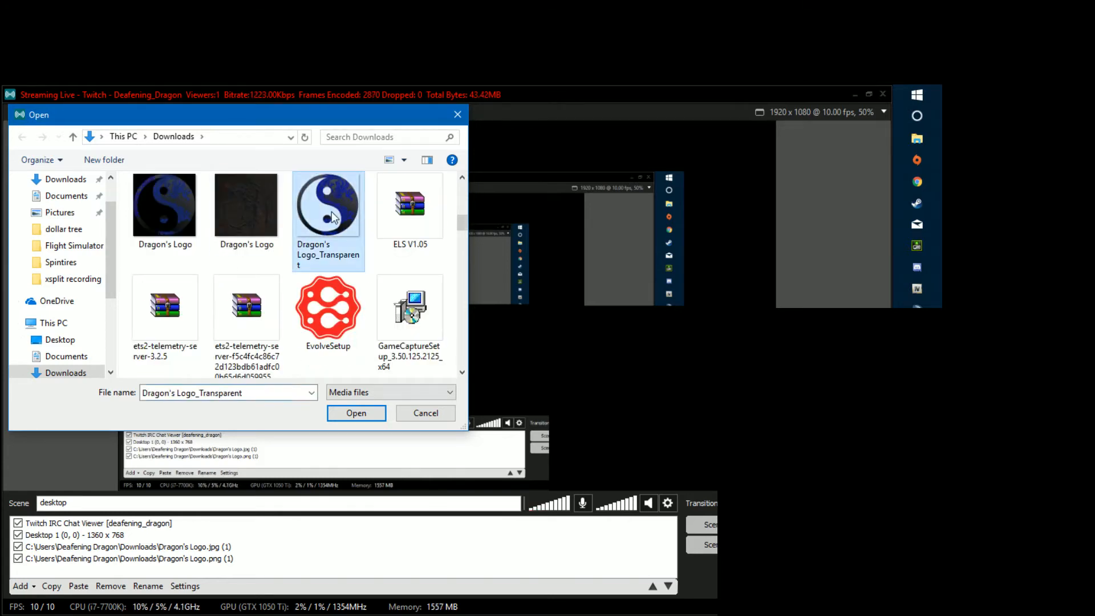
{"action": "left_click", "coordinate": [355, 413]}
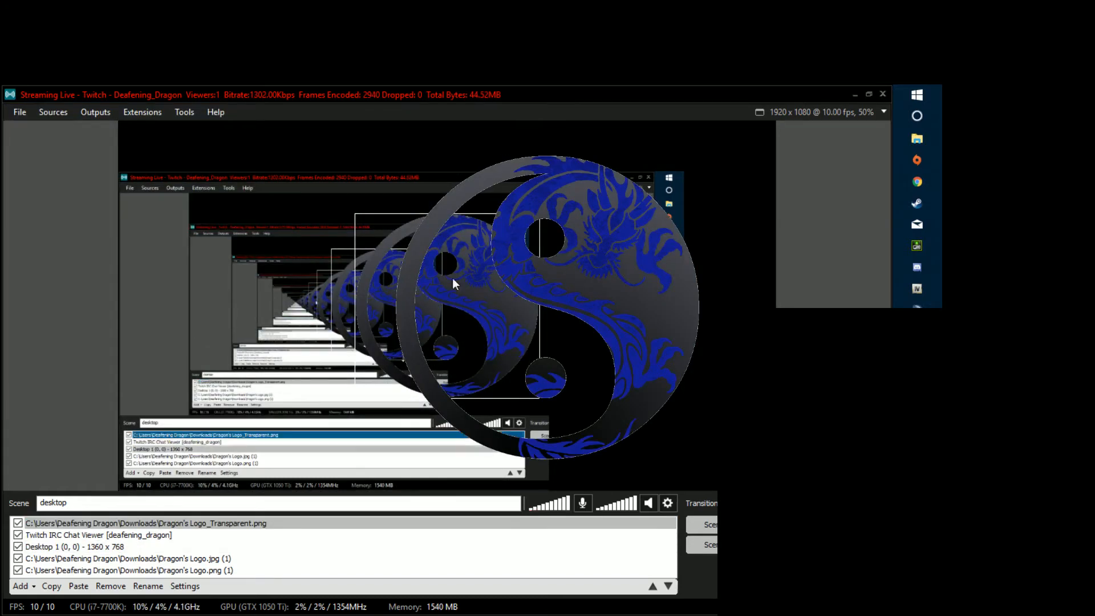
Shrink the transparent logo to about 144 x 144 px and place it along the bottom edge of the scene.
{"action": "left_click", "coordinate": [352, 217]}
{"action": "left_click", "coordinate": [381, 248]}
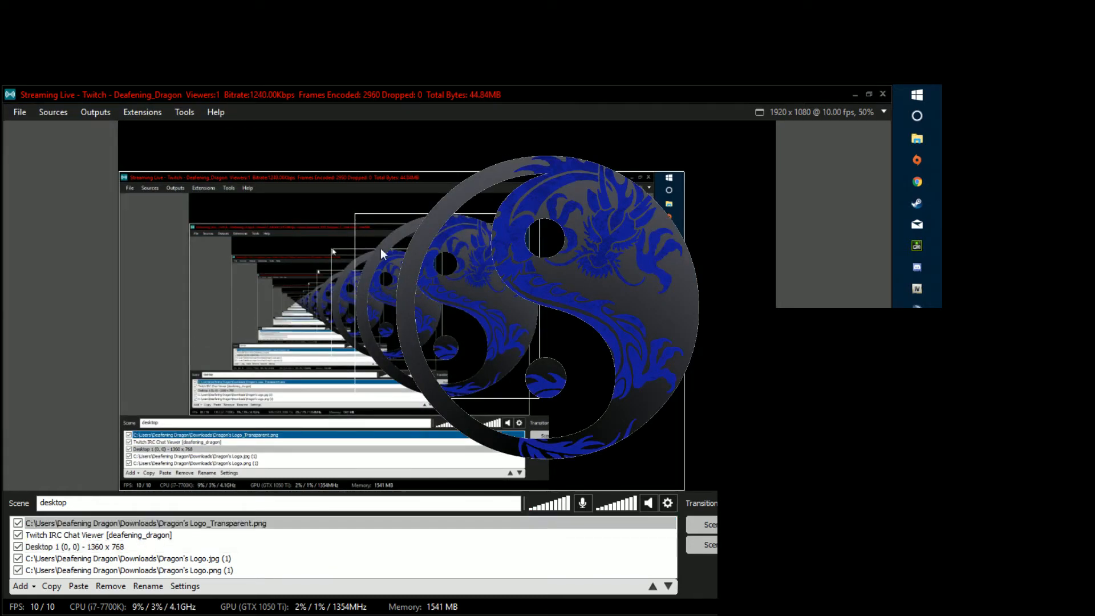
{"action": "left_click_drag", "start_coordinate": [447, 298], "coordinate": [683, 393]}
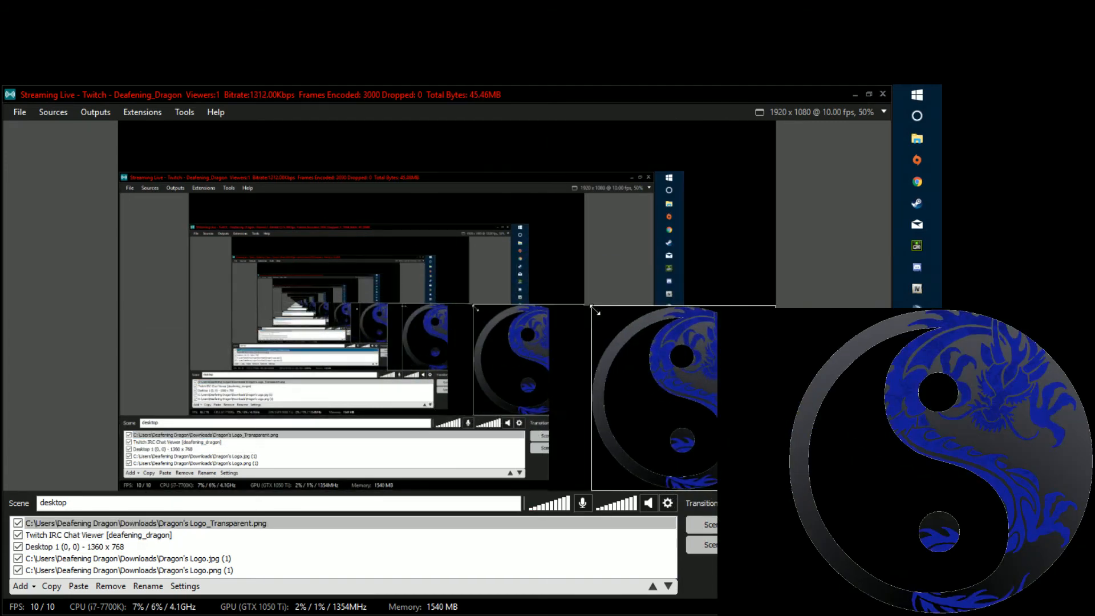
{"action": "left_click_drag", "start_coordinate": [598, 312], "coordinate": [708, 428]}
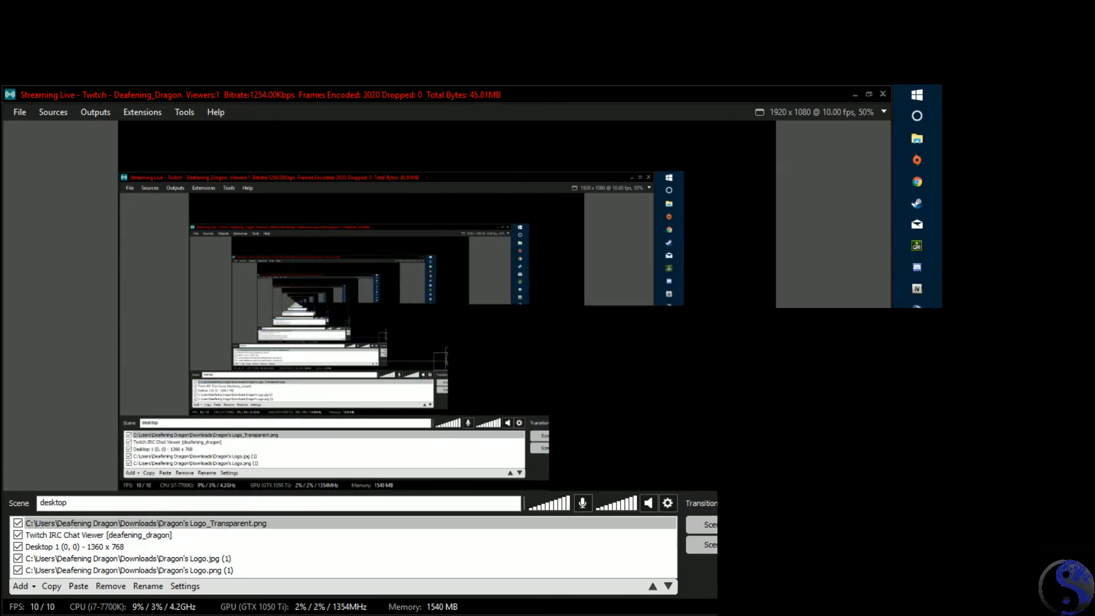
{"action": "left_click_drag", "start_coordinate": [752, 465], "coordinate": [579, 473]}
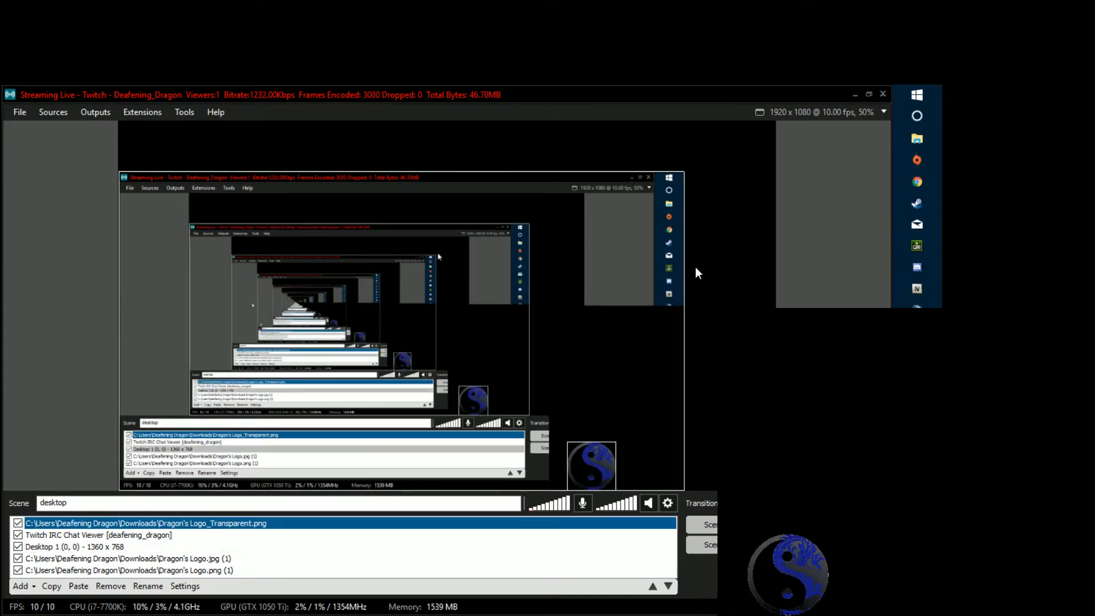
Shrink the Twitch IRC Chat Viewer and move it up along the scene's right edge, above the row of logos.
{"action": "left_click", "coordinate": [549, 306]}
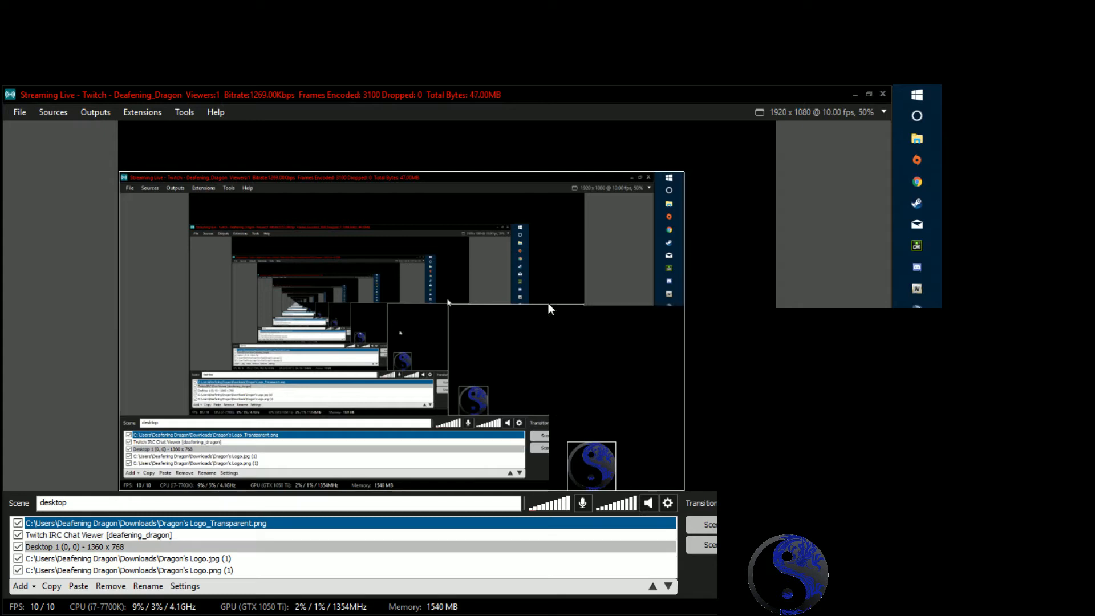
{"action": "left_click_drag", "start_coordinate": [553, 310], "coordinate": [626, 307]}
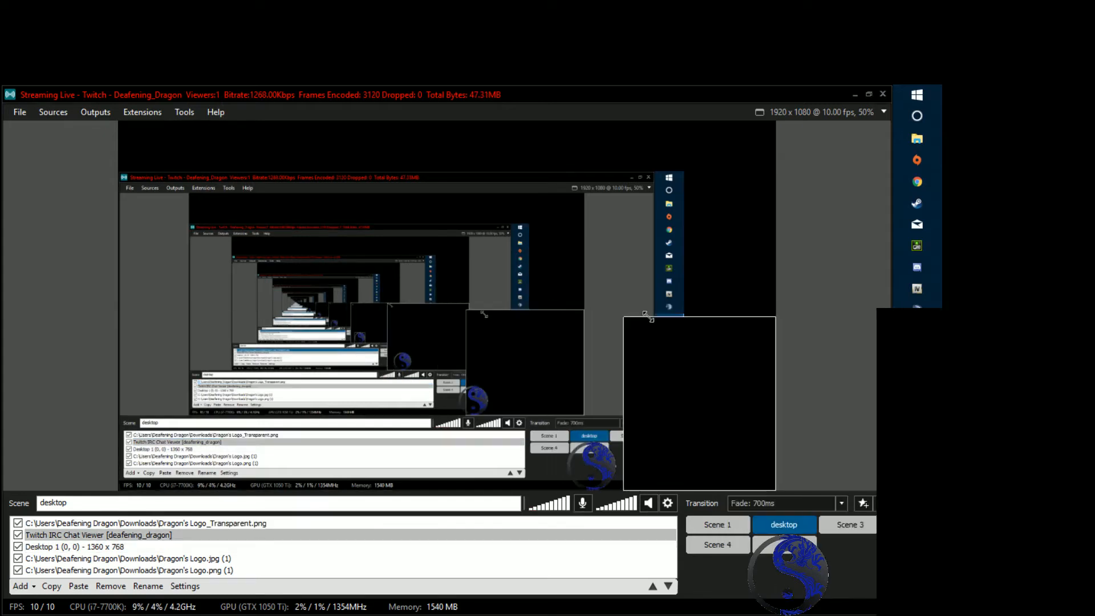
{"action": "left_click_drag", "start_coordinate": [732, 379], "coordinate": [736, 329]}
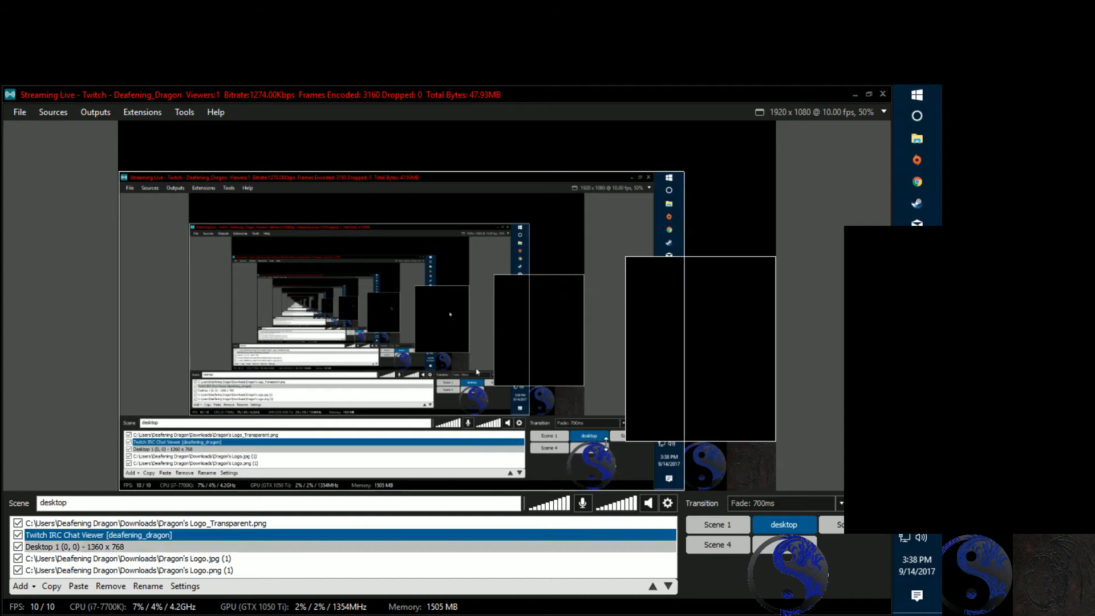
Move the transparent logo directly beside the two existing logos in the scene's lower right corner and keep it selected.
{"action": "left_click_drag", "start_coordinate": [590, 465], "coordinate": [657, 465]}
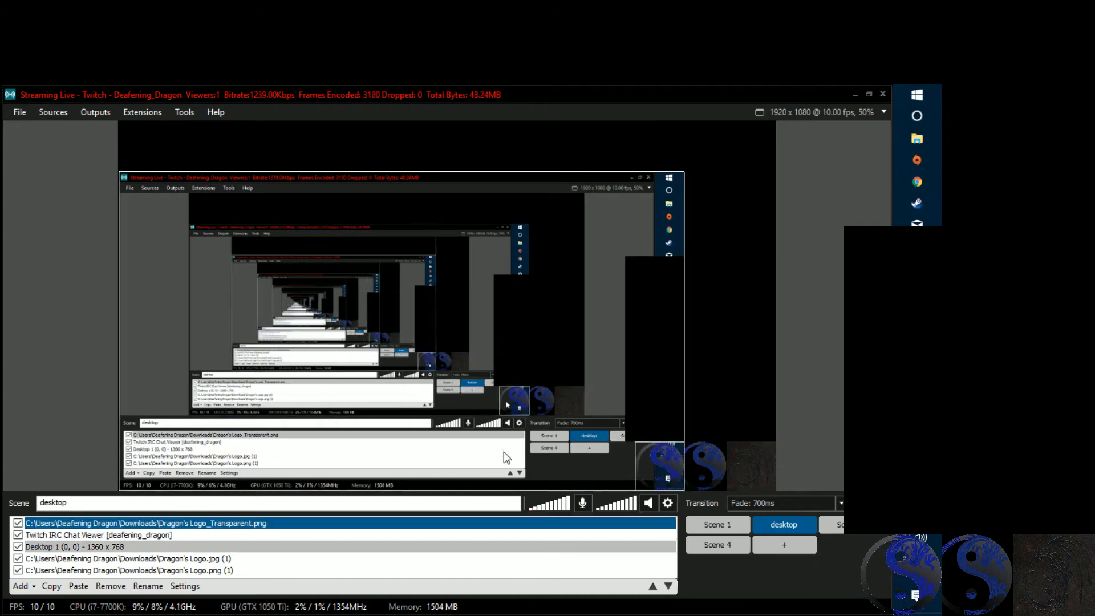
{"action": "left_click", "coordinate": [761, 466], "text": "ctrl"}
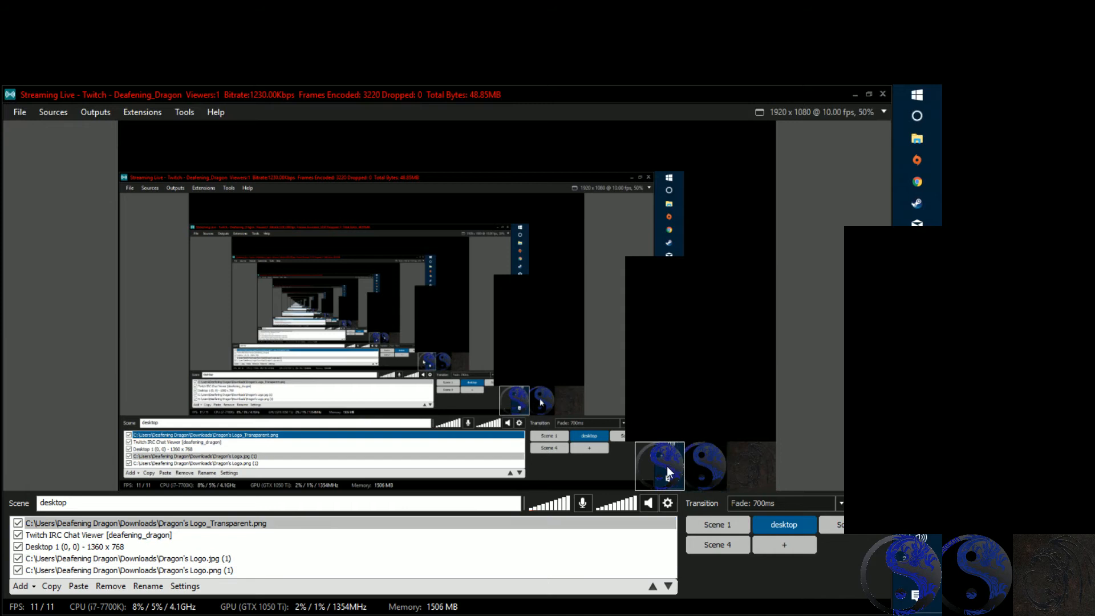
{"action": "left_click", "coordinate": [666, 466]}
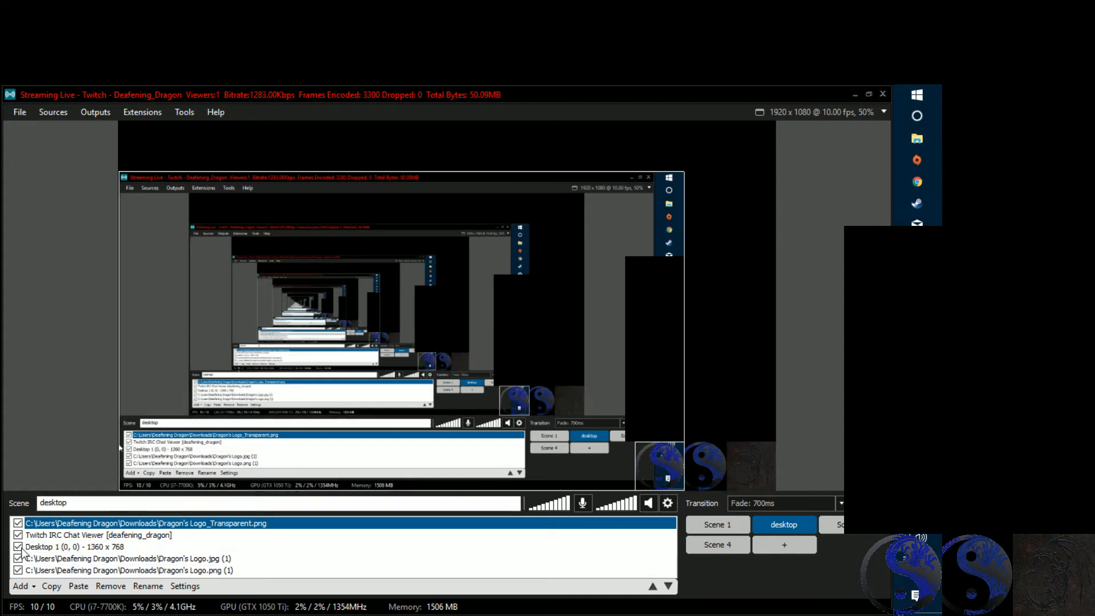
View the Effects settings of the transparent logo source, including masking and transition, and close them.
{"action": "left_click_drag", "start_coordinate": [31, 547], "coordinate": [29, 556]}
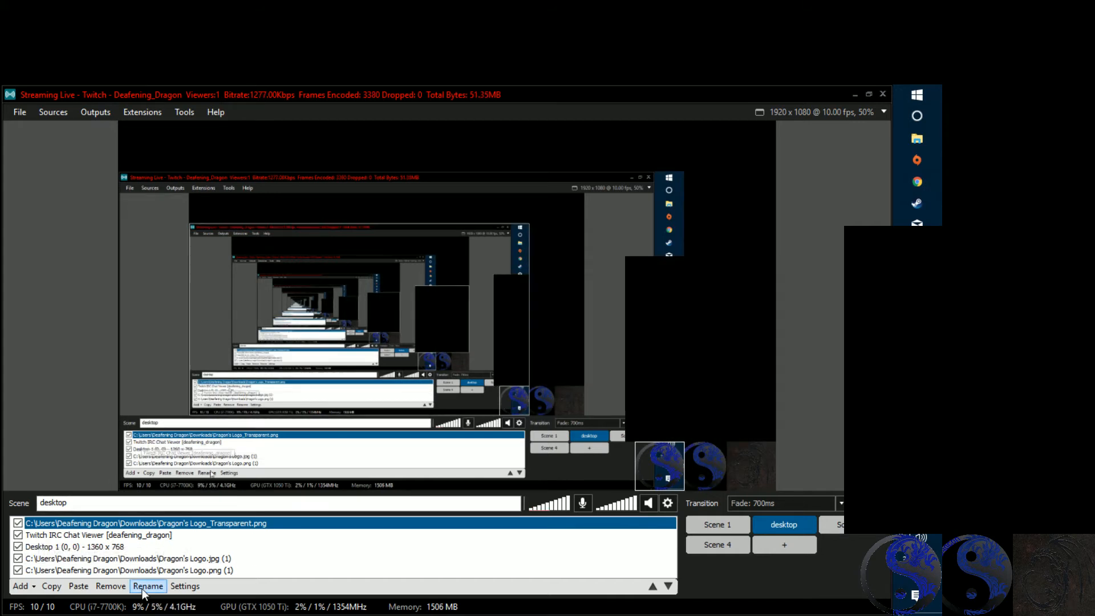
{"action": "left_click", "coordinate": [188, 586]}
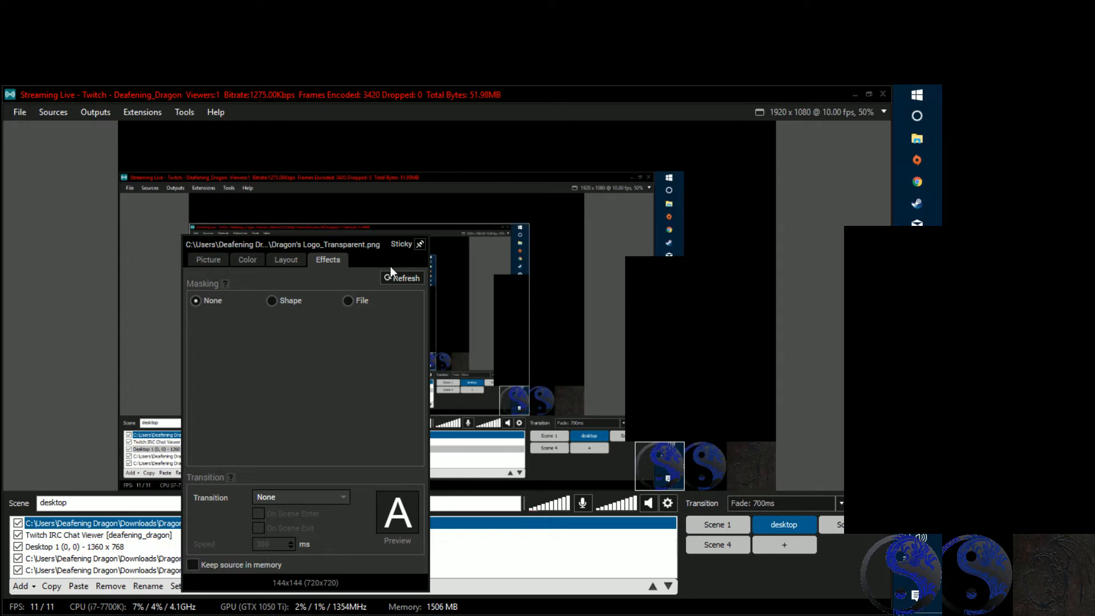
{"action": "left_click", "coordinate": [540, 567]}
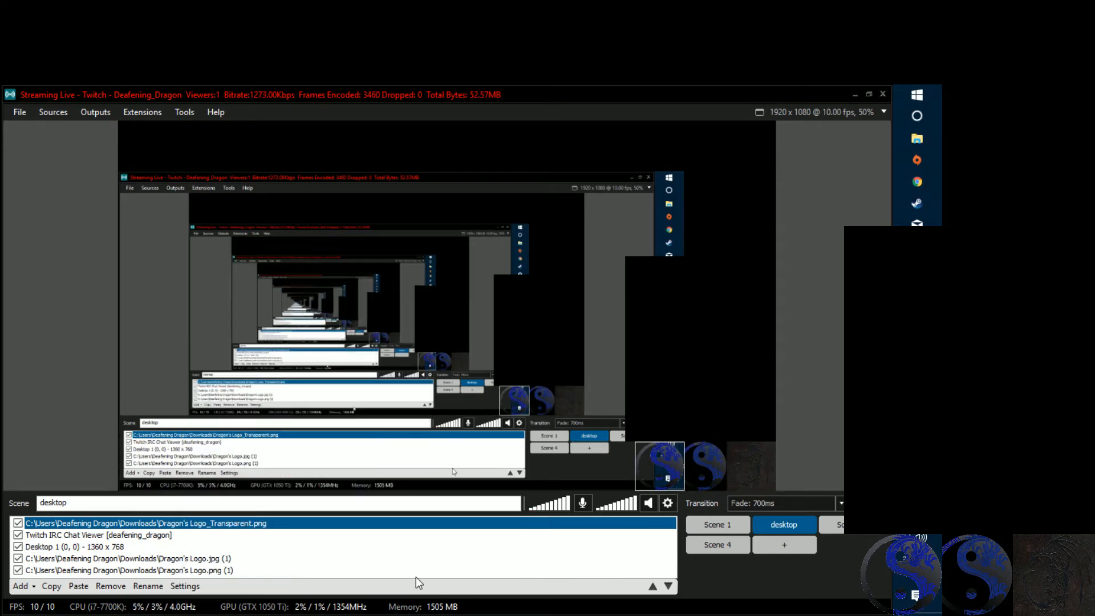
Browse the source plugins available in the Plugin Store, enlarging its window to see the list, and close the store.
{"action": "left_click", "coordinate": [27, 586]}
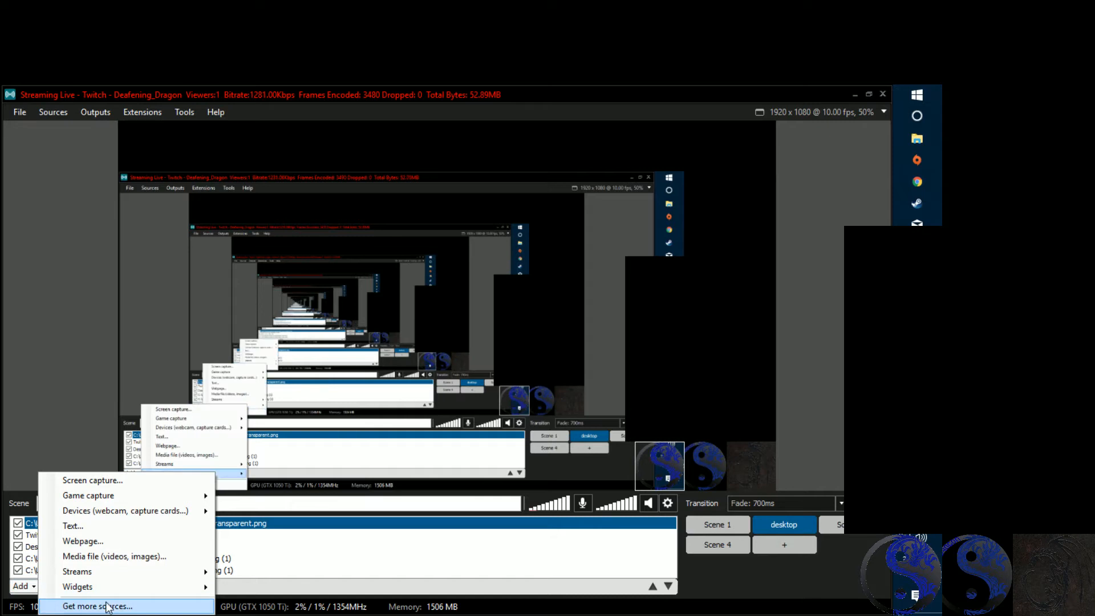
{"action": "left_click", "coordinate": [121, 610]}
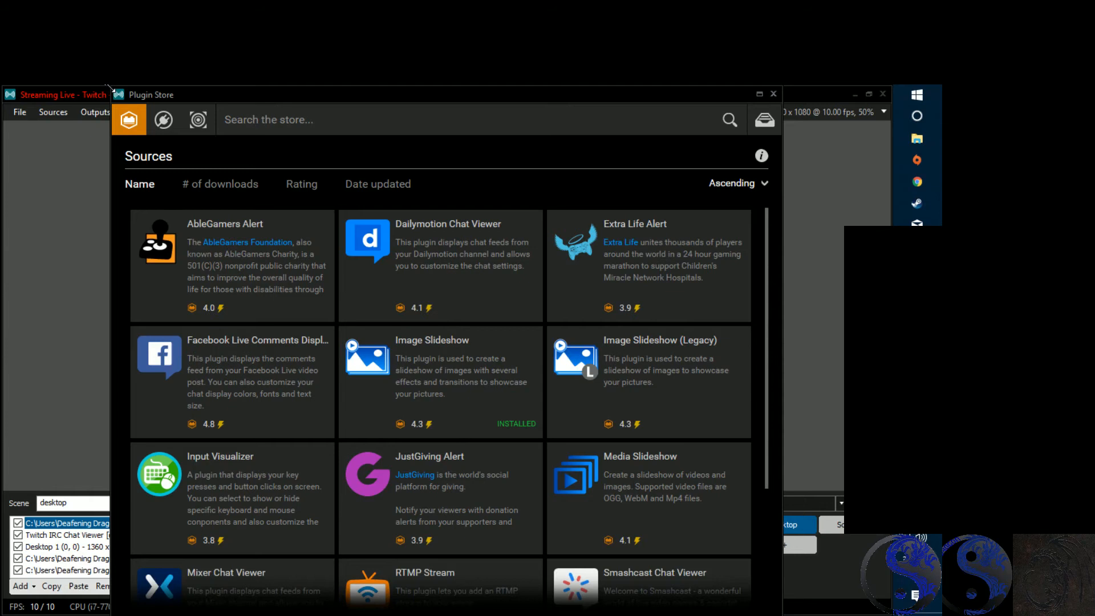
{"action": "left_click_drag", "start_coordinate": [107, 86], "coordinate": [149, 133]}
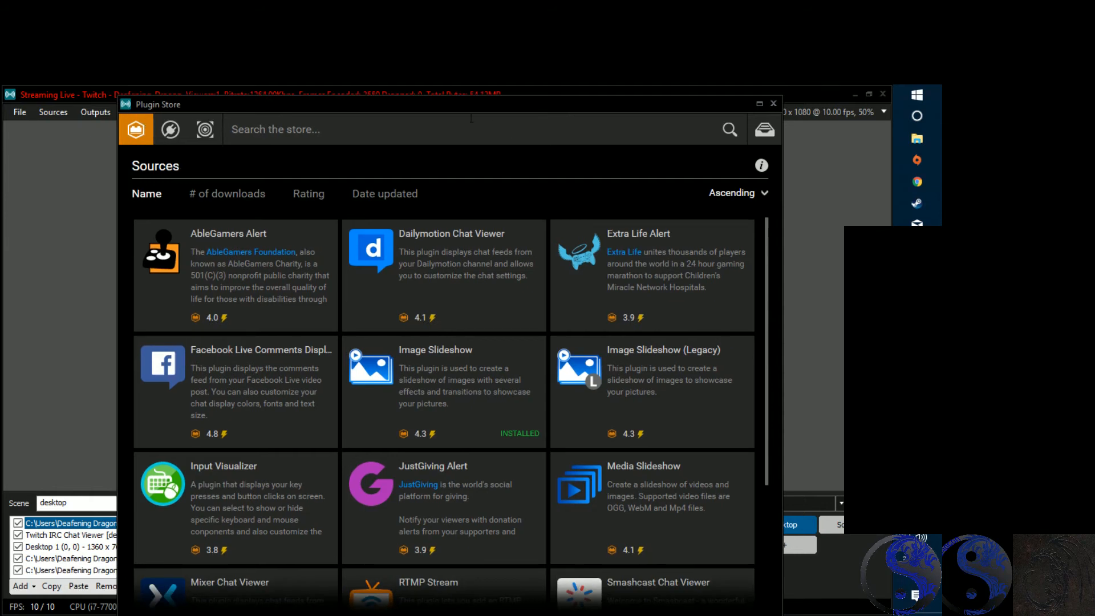
{"action": "left_click_drag", "start_coordinate": [448, 102], "coordinate": [393, 84]}
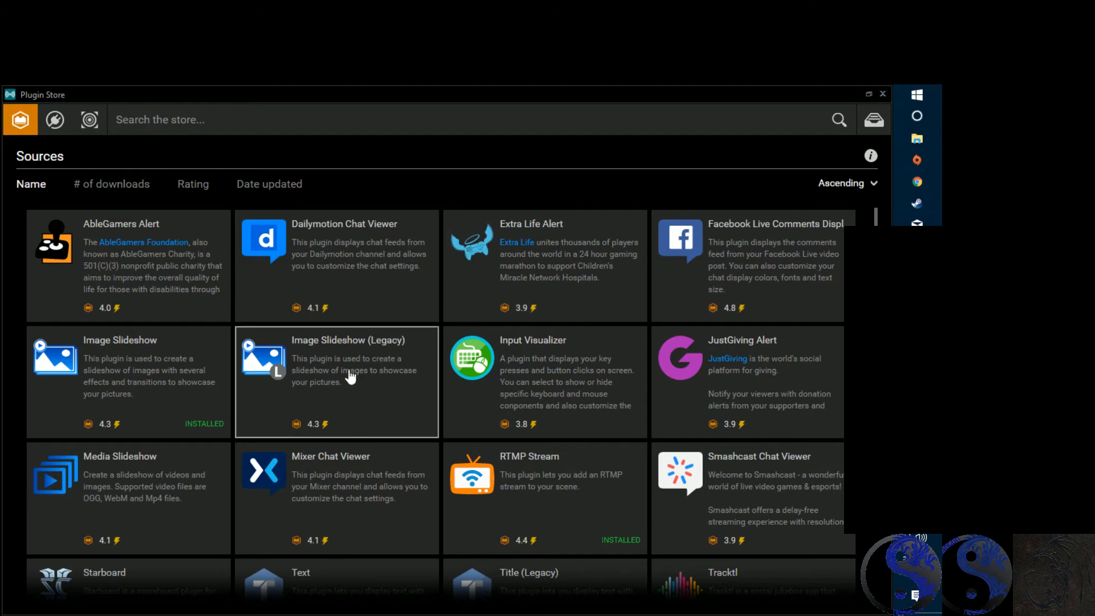
{"action": "scroll", "coordinate": [385, 370], "scroll_direction": "down", "scroll_amount": 1}
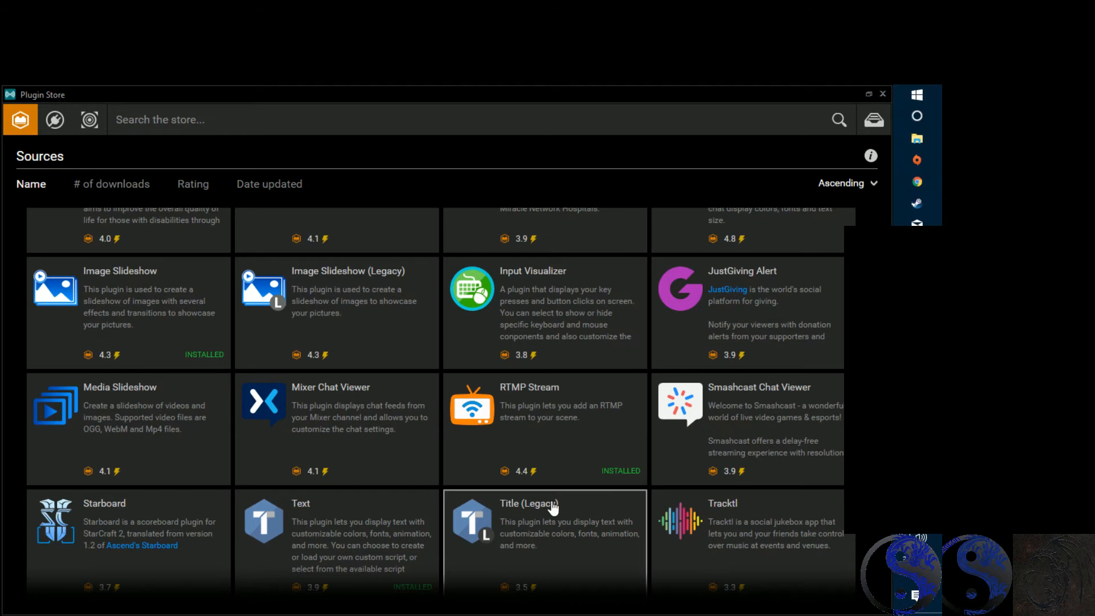
{"action": "scroll", "coordinate": [552, 506], "scroll_direction": "down", "scroll_amount": 3}
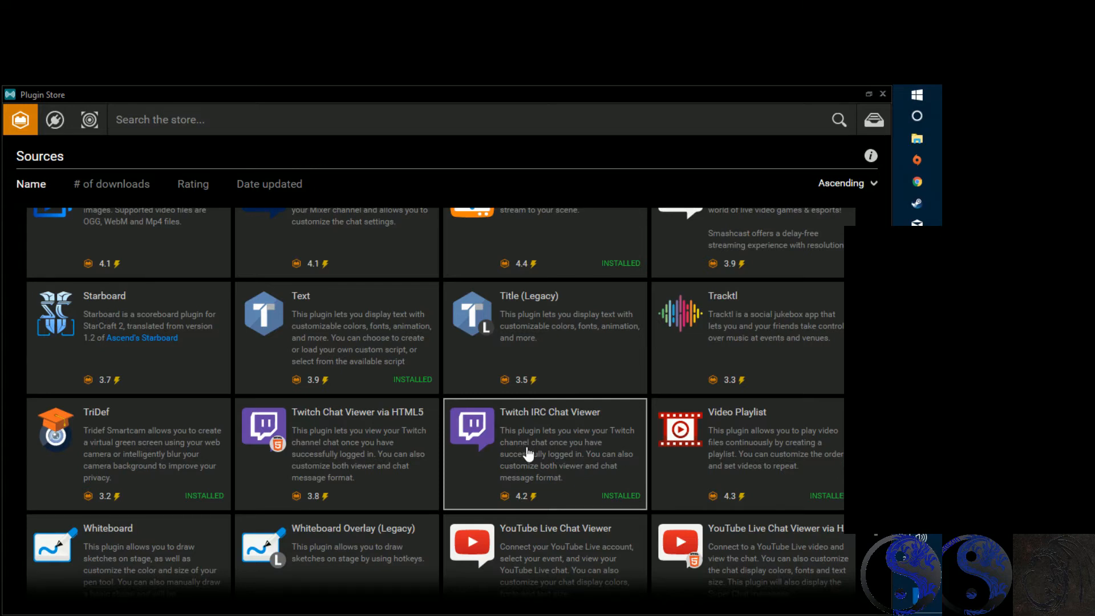
{"action": "scroll", "coordinate": [528, 454], "scroll_direction": "down", "scroll_amount": 2}
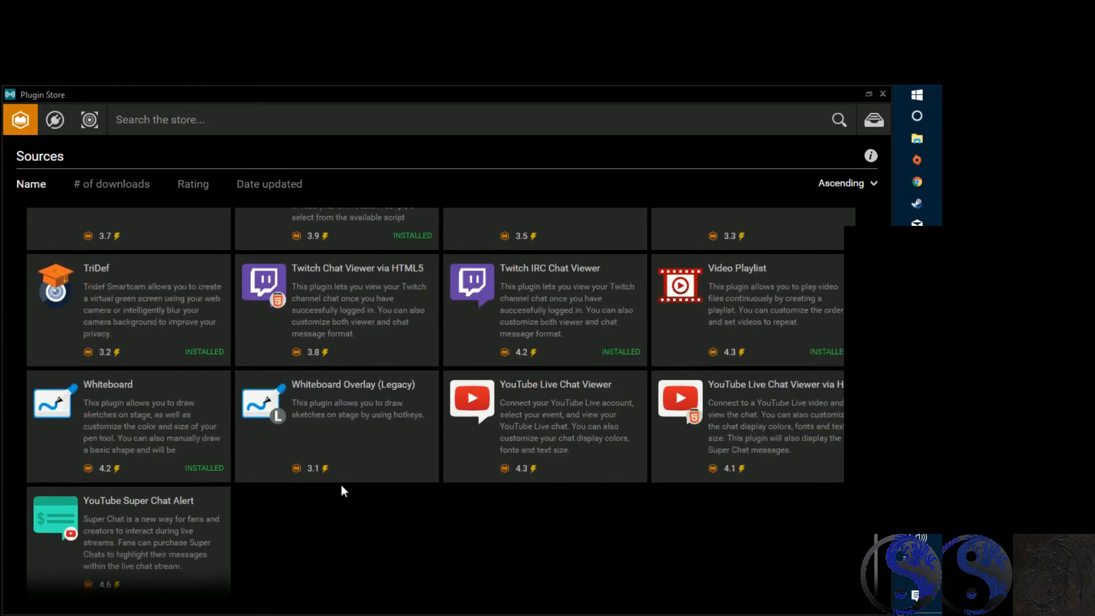
{"action": "scroll", "coordinate": [341, 491], "scroll_direction": "down", "scroll_amount": 1}
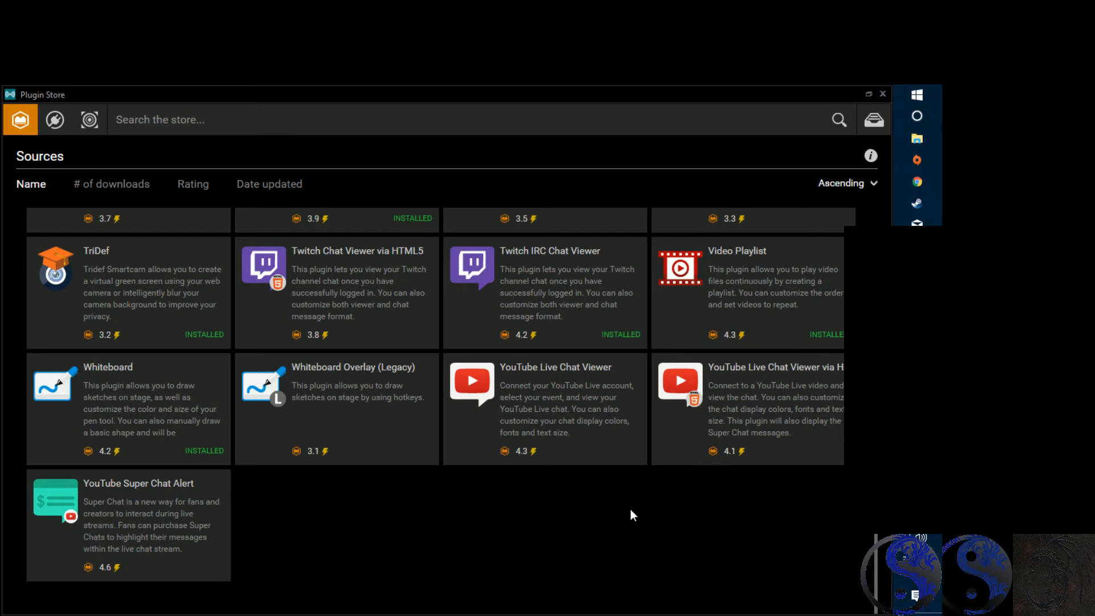
{"action": "scroll", "coordinate": [630, 508], "scroll_direction": "up", "scroll_amount": 8}
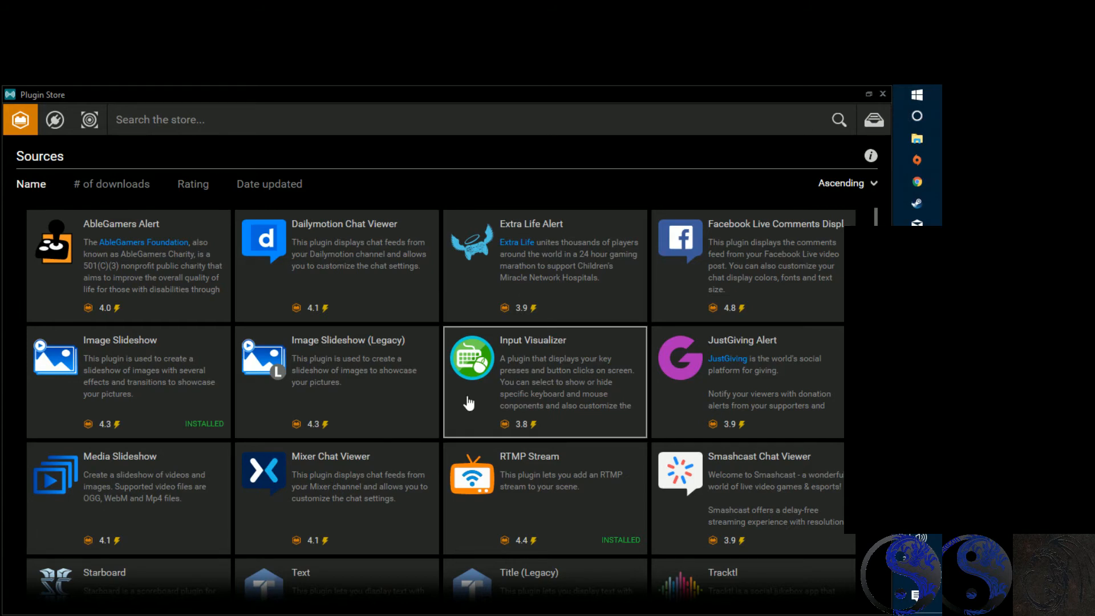
{"action": "scroll", "coordinate": [758, 490], "scroll_direction": "down", "scroll_amount": 3}
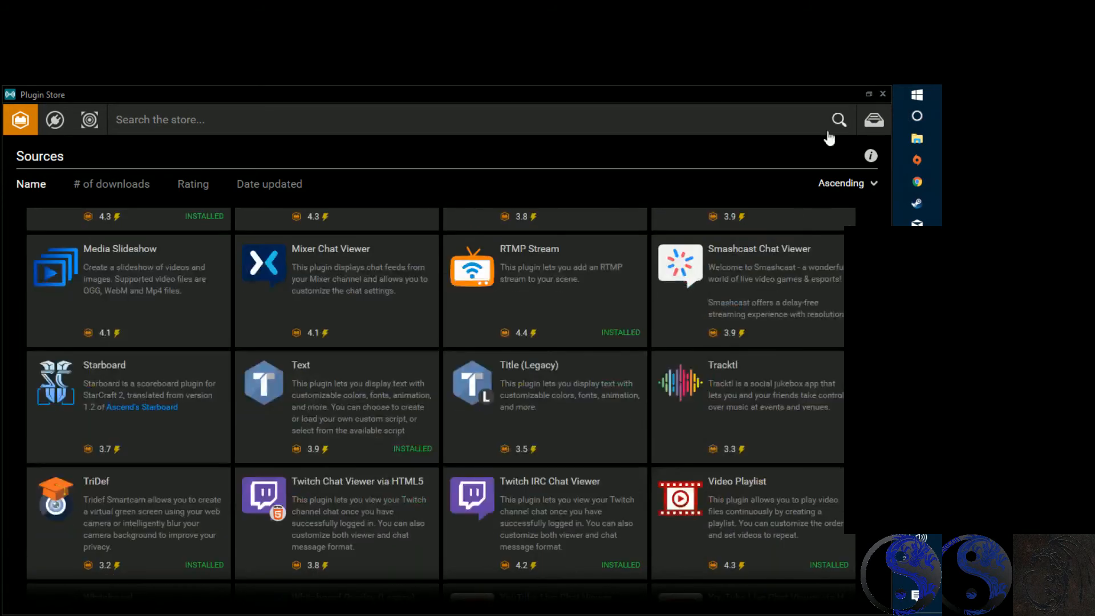
{"action": "left_click", "coordinate": [883, 93]}
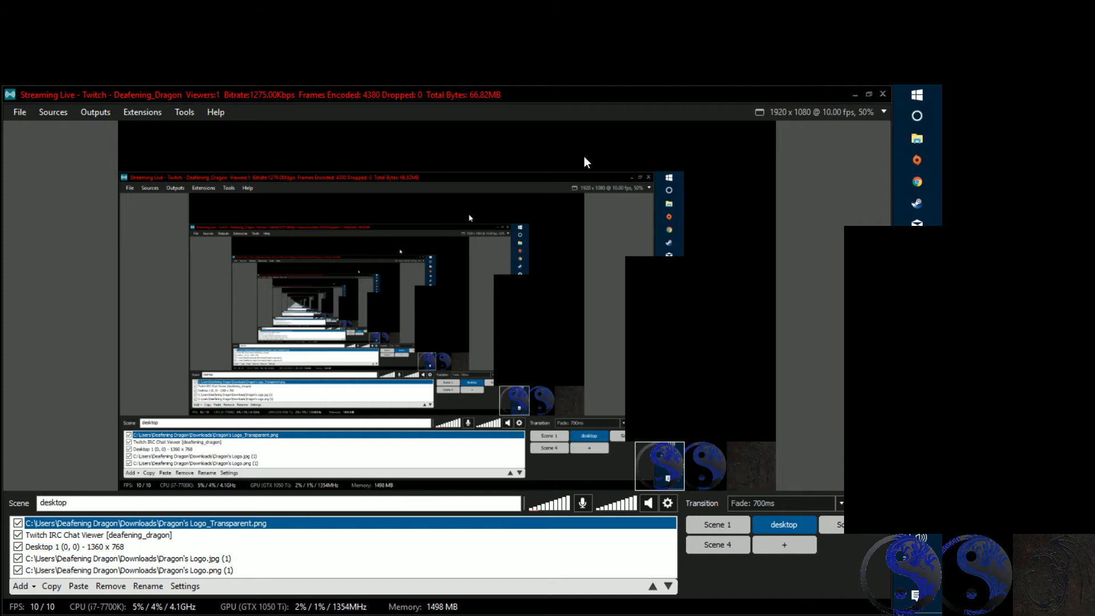
{"action": "left_click", "coordinate": [193, 113]}
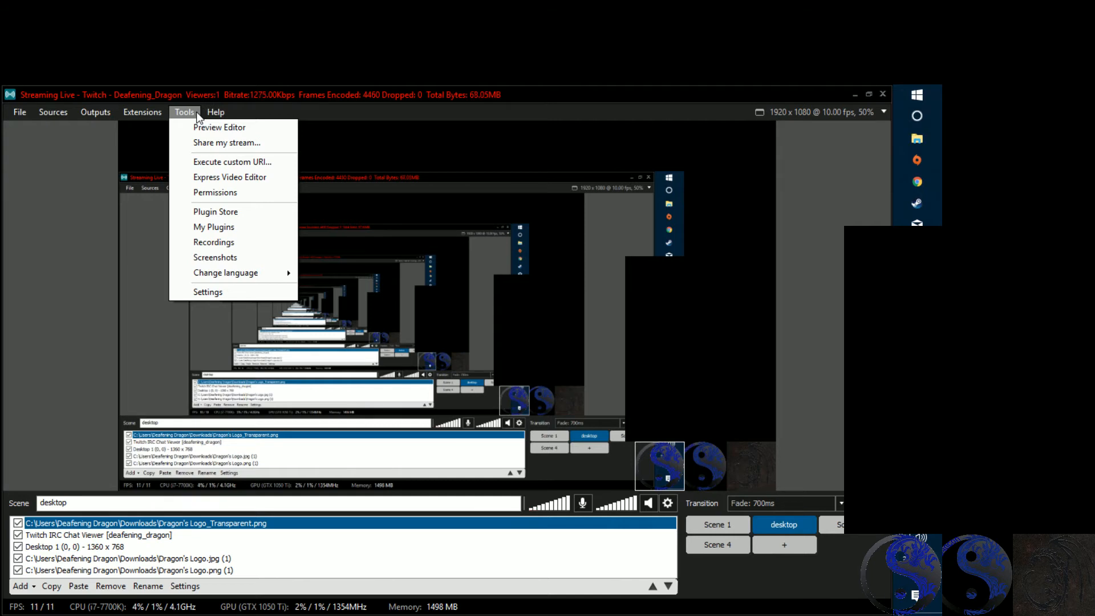
{"action": "left_click", "coordinate": [197, 115]}
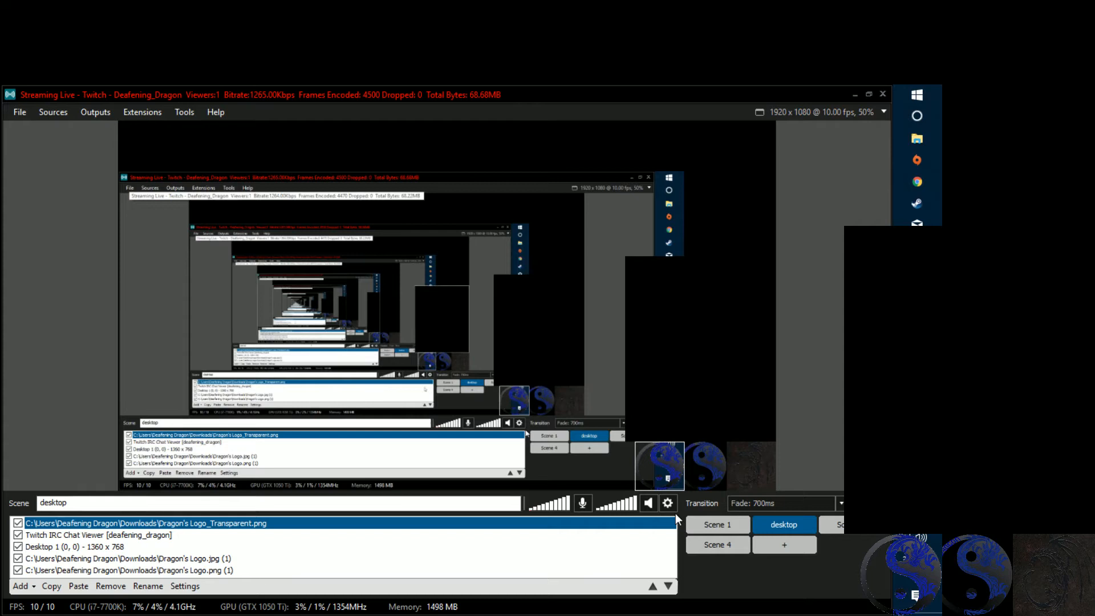
View the Picture settings of the transparent logo source, where its media file can be changed, and close them.
{"action": "left_click", "coordinate": [197, 587]}
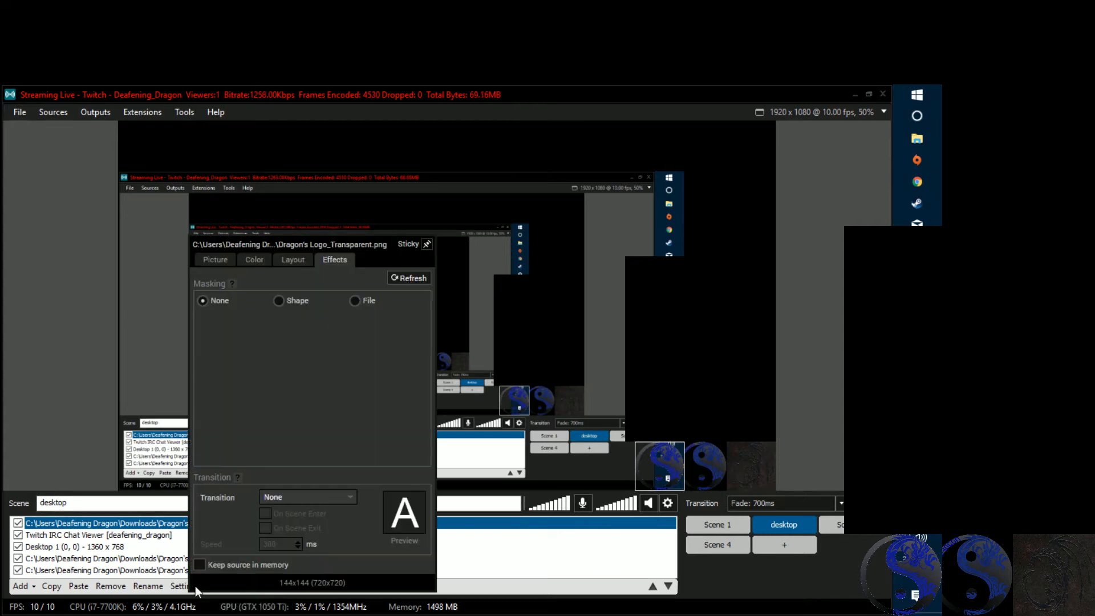
{"action": "left_click", "coordinate": [215, 259]}
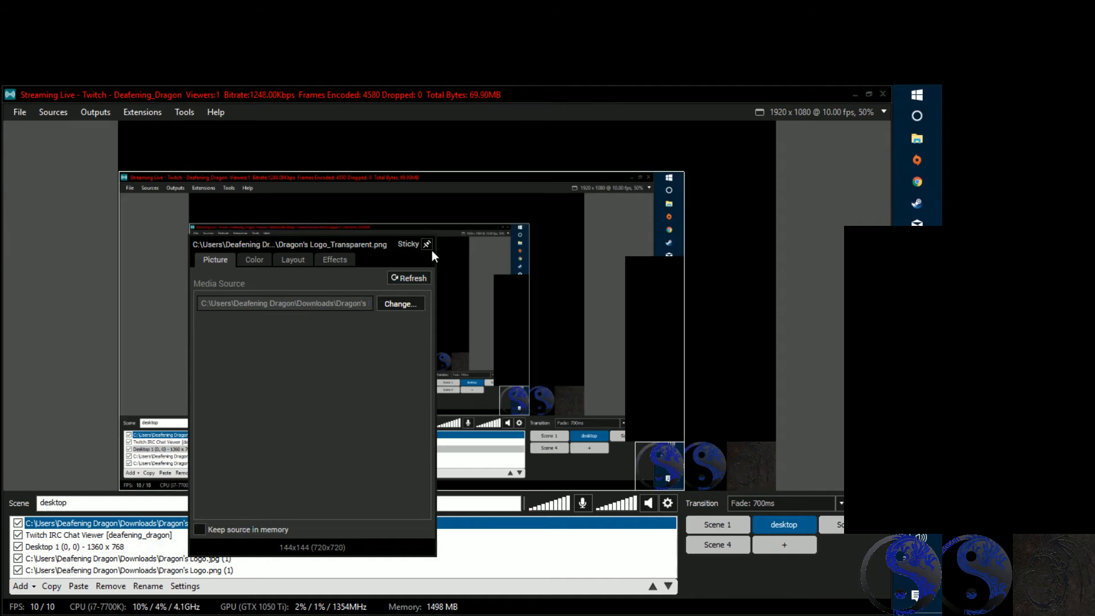
{"action": "left_click", "coordinate": [801, 219]}
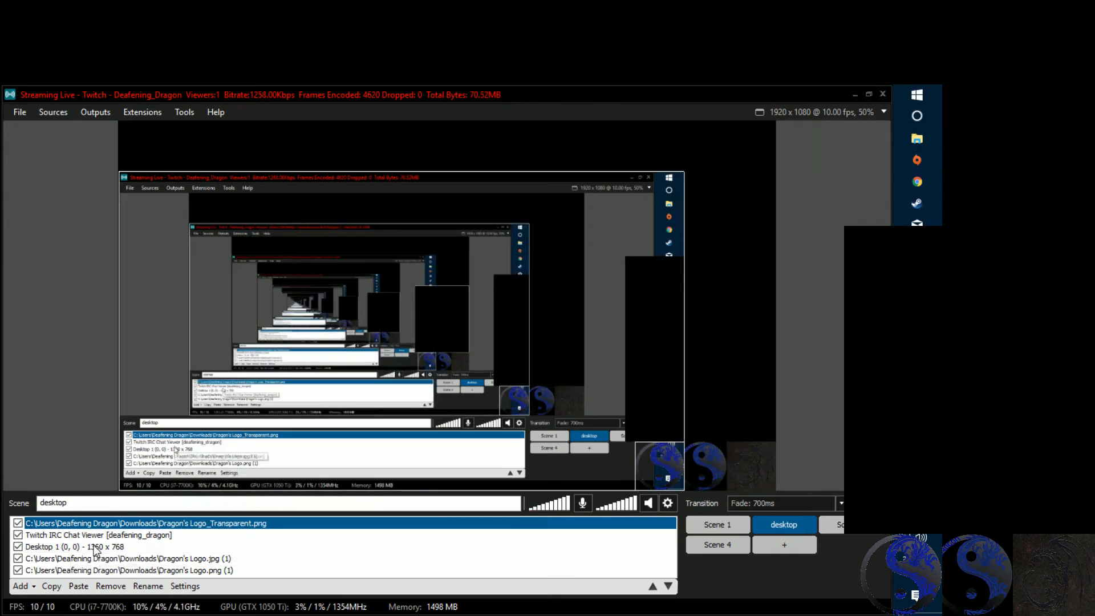
Review the Audio settings, including the choices for system sound device, audio mixing sample rate and microphone mono mix.
{"action": "left_click", "coordinate": [668, 503]}
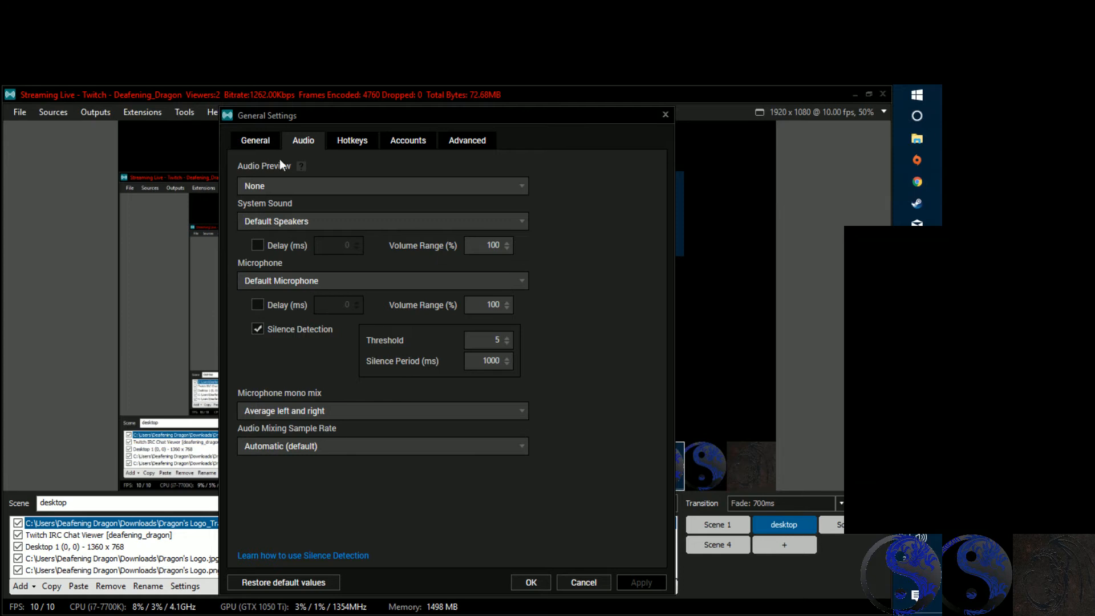
{"action": "left_click_drag", "start_coordinate": [549, 114], "coordinate": [333, 135]}
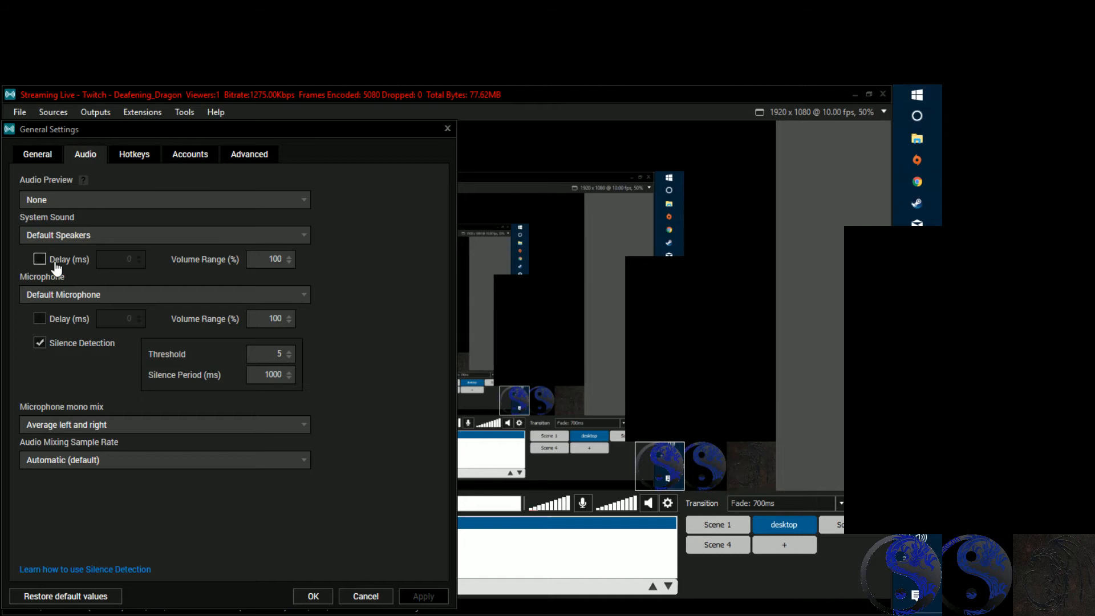
{"action": "left_click", "coordinate": [189, 239]}
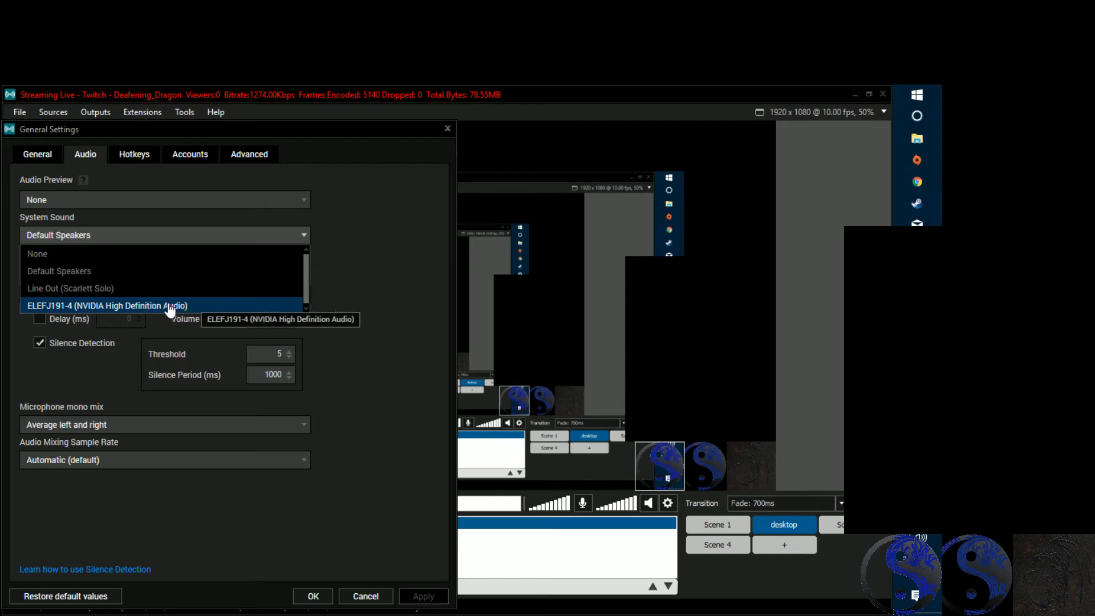
{"action": "left_click", "coordinate": [357, 281]}
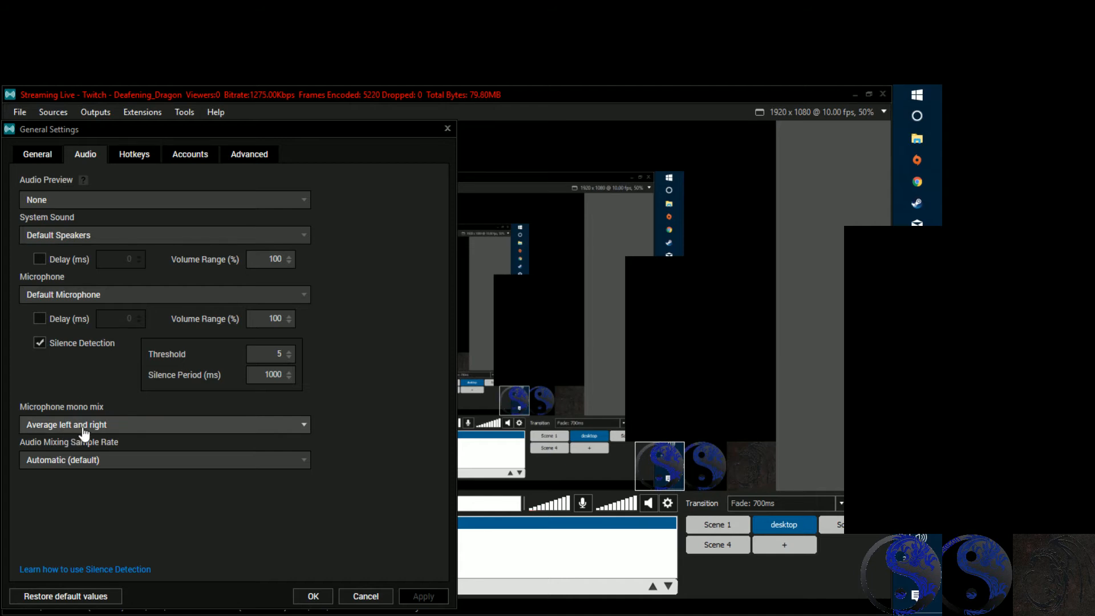
{"action": "left_click", "coordinate": [190, 465]}
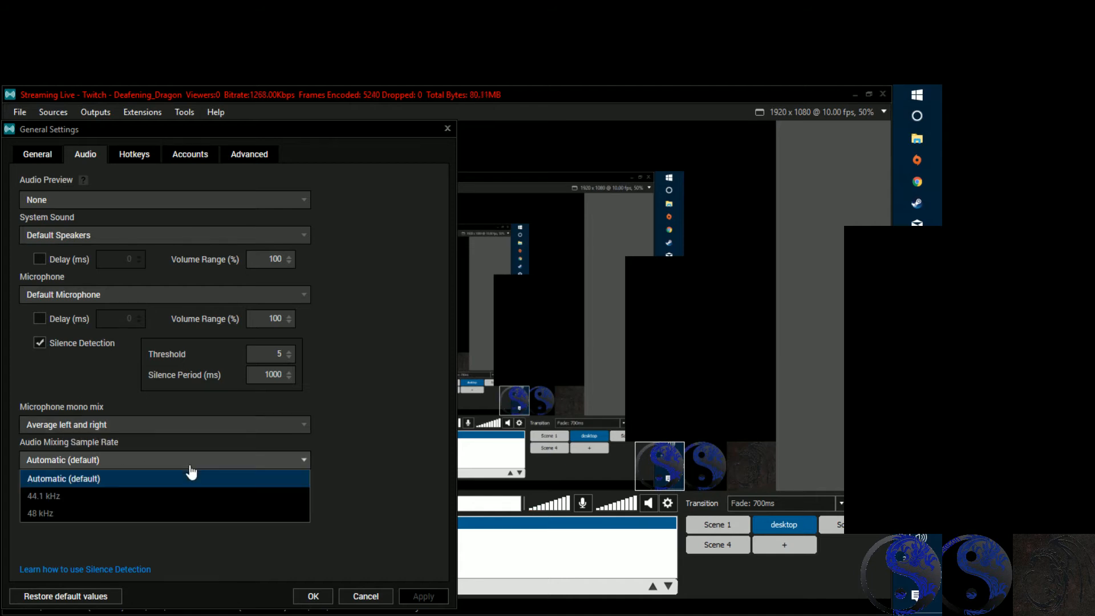
{"action": "left_click", "coordinate": [190, 466]}
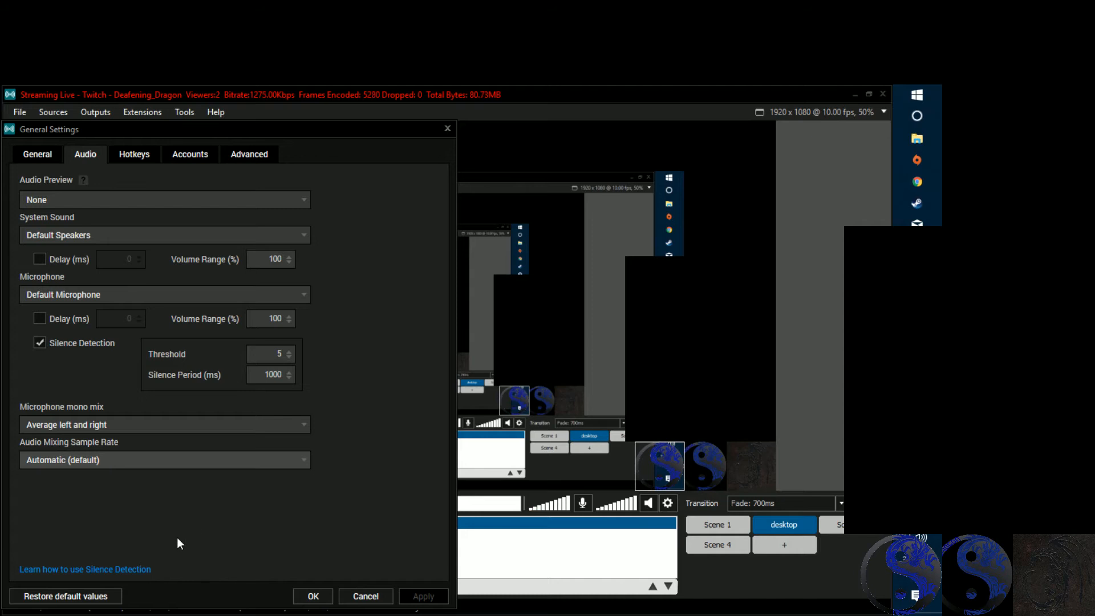
{"action": "left_click", "coordinate": [138, 425]}
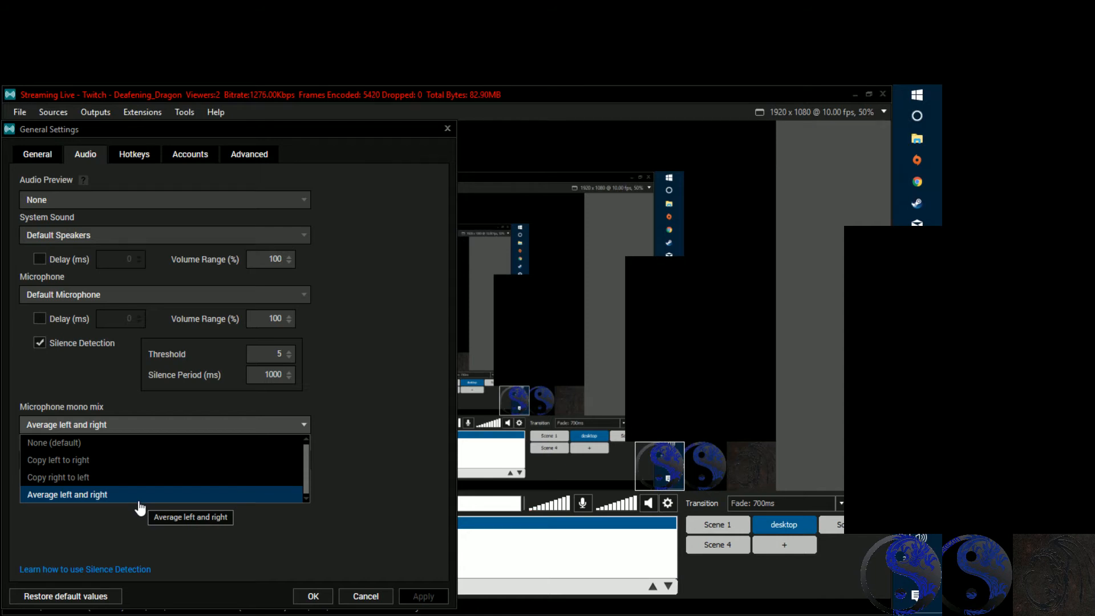
Review the General settings and the thumbnail preview choices for scene buttons.
{"action": "left_click", "coordinate": [45, 152]}
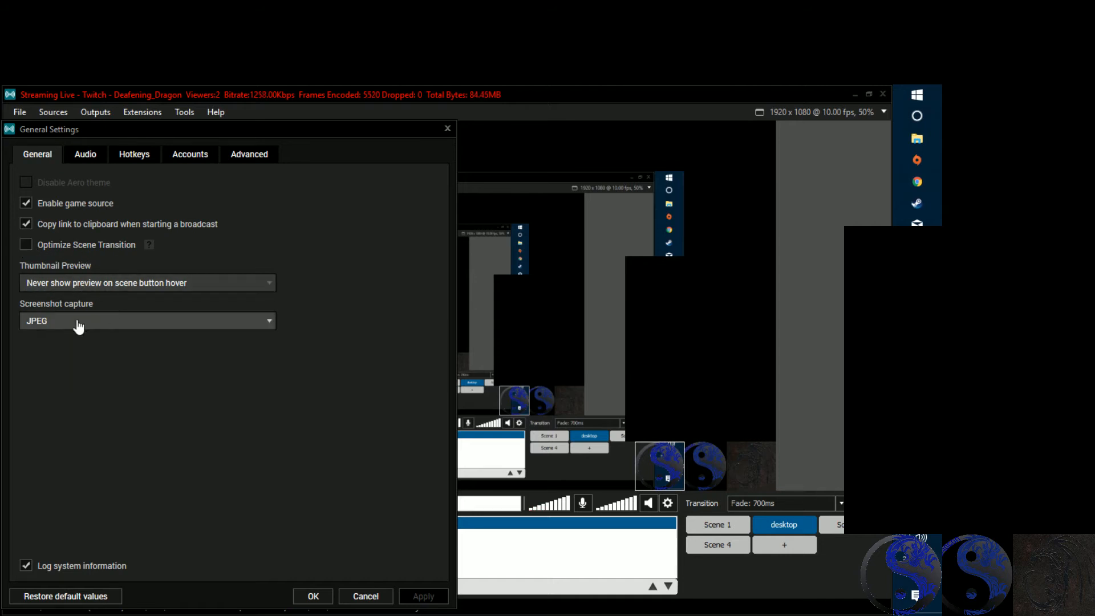
{"action": "left_click", "coordinate": [178, 287]}
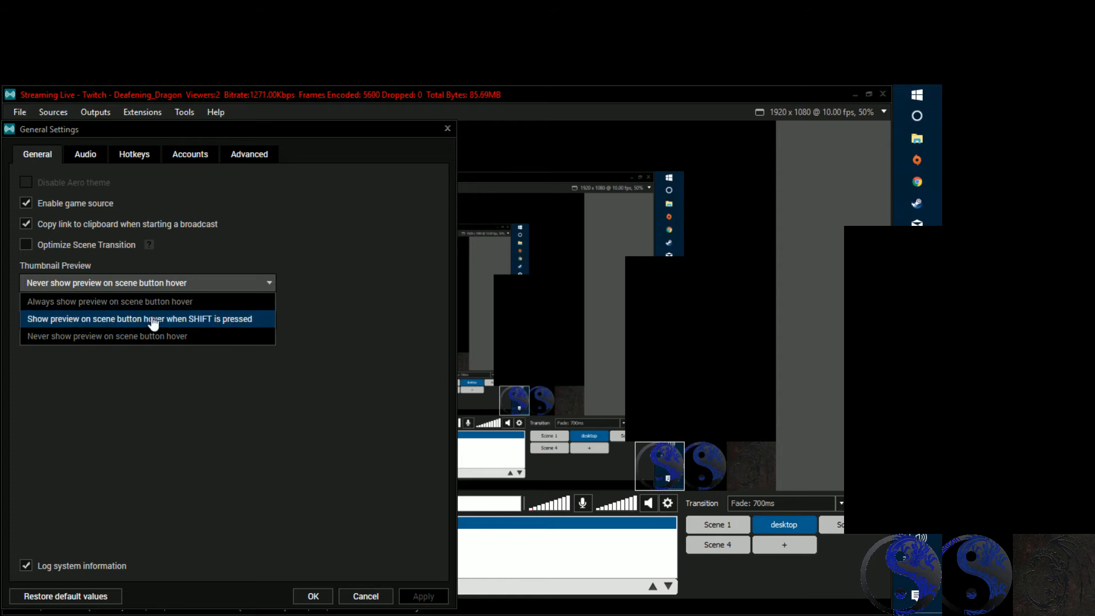
{"action": "left_click", "coordinate": [282, 240]}
Assign the F5 hotkey to Start/stop Local Recording.
{"action": "left_click", "coordinate": [136, 154]}
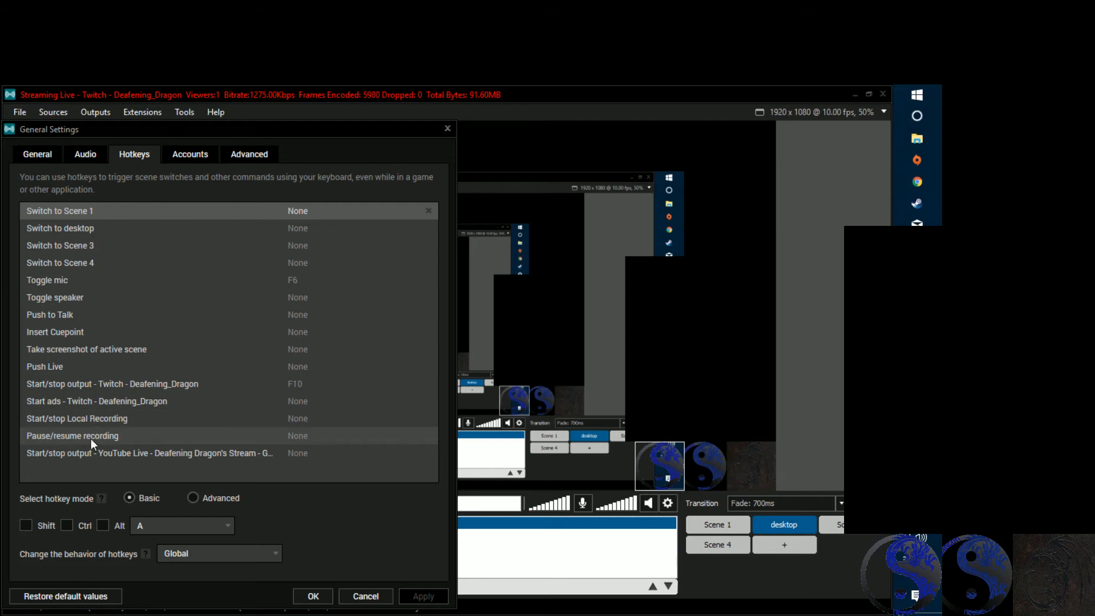
{"action": "left_click", "coordinate": [296, 421]}
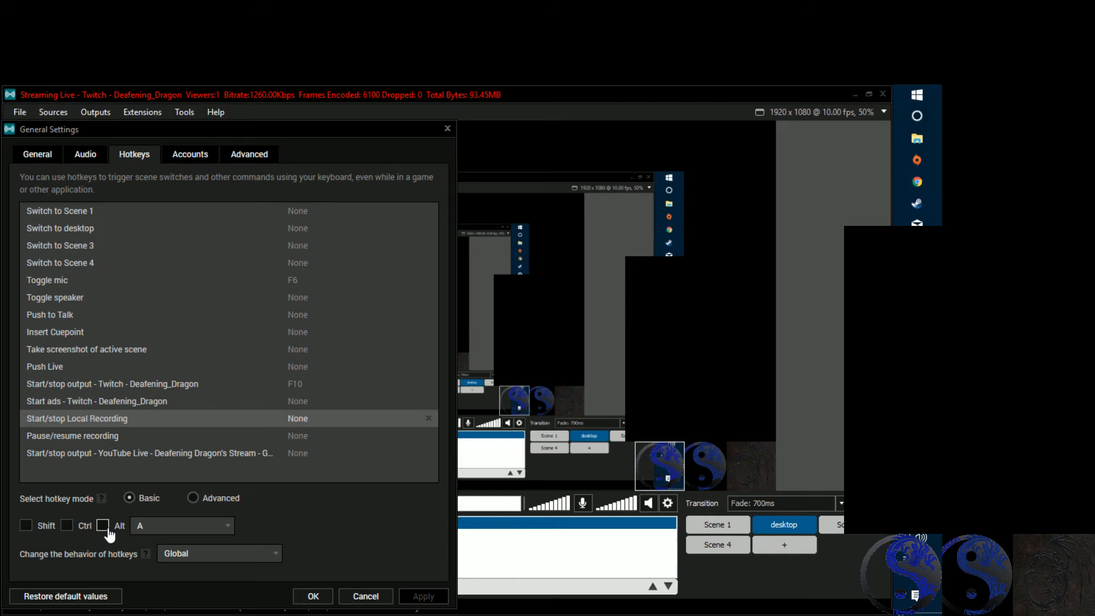
{"action": "left_click", "coordinate": [199, 533]}
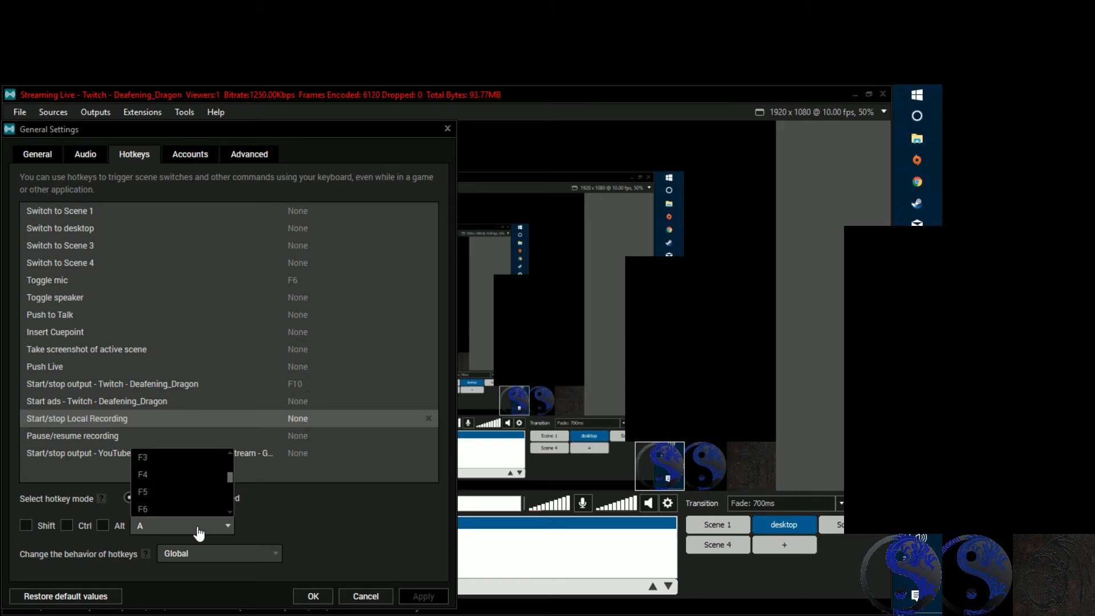
{"action": "left_click", "coordinate": [178, 493]}
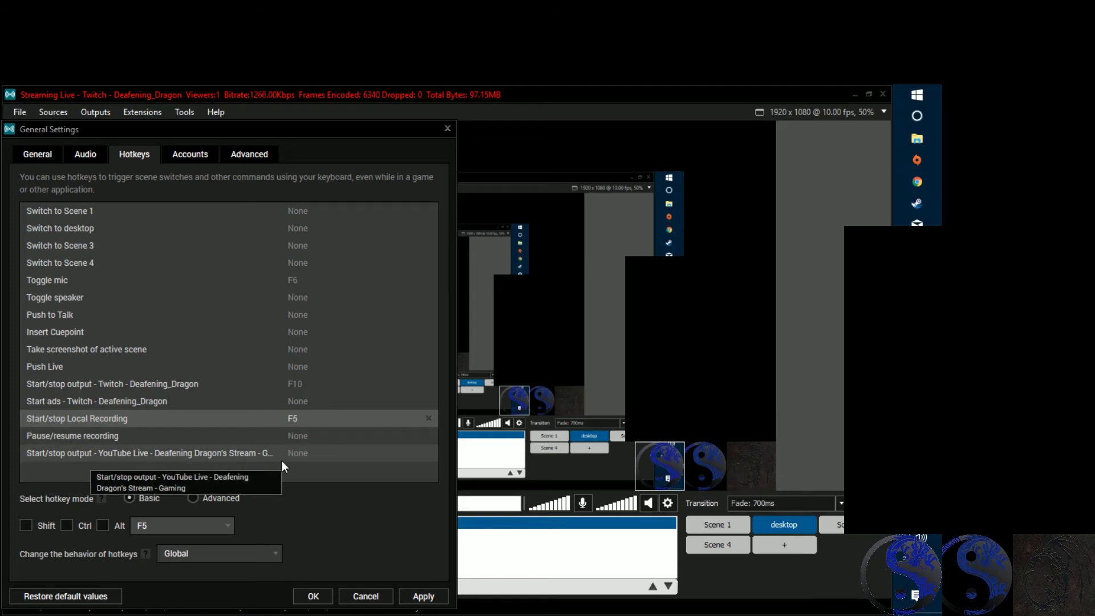
Assign the F11 hotkey to starting and stopping the YouTube Live output.
{"action": "left_click", "coordinate": [295, 453]}
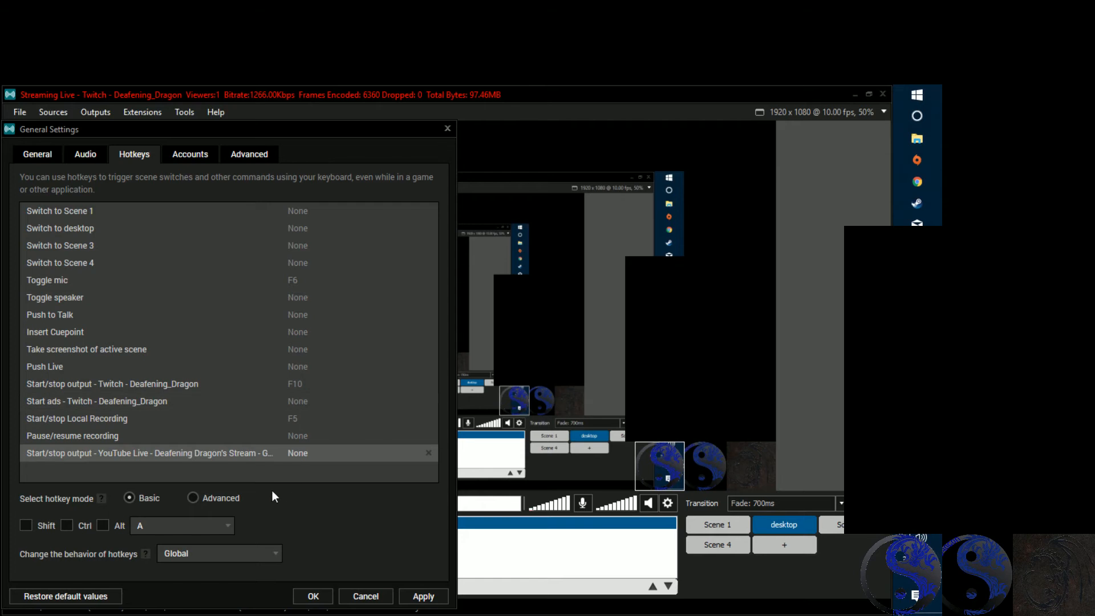
{"action": "left_click", "coordinate": [148, 525]}
{"action": "scroll", "coordinate": [175, 472], "scroll_direction": "down", "scroll_amount": 10}
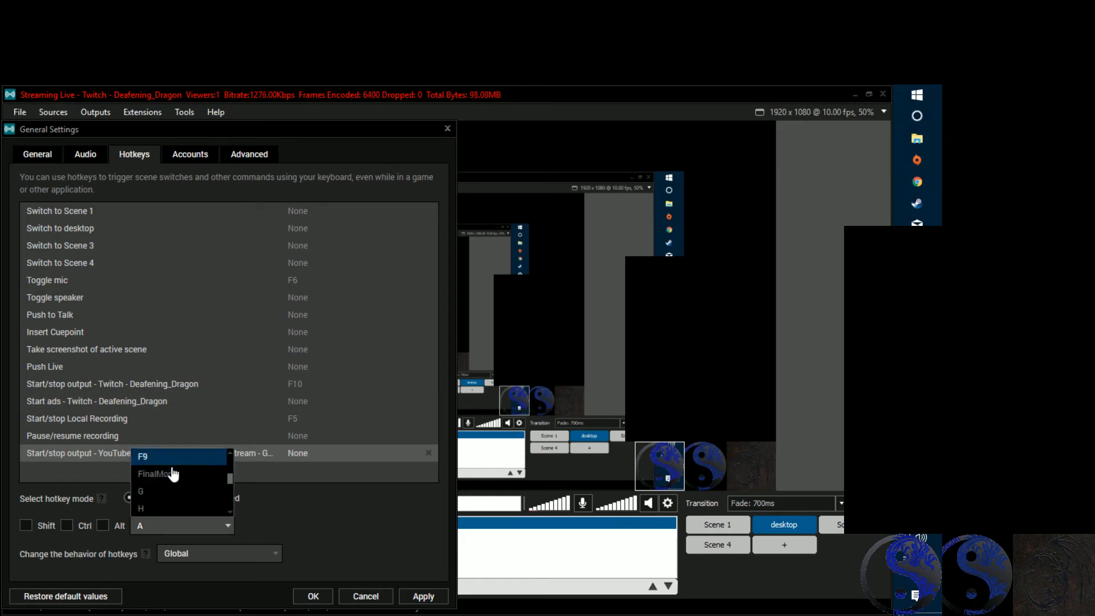
{"action": "scroll", "coordinate": [177, 484], "scroll_direction": "down", "scroll_amount": 5}
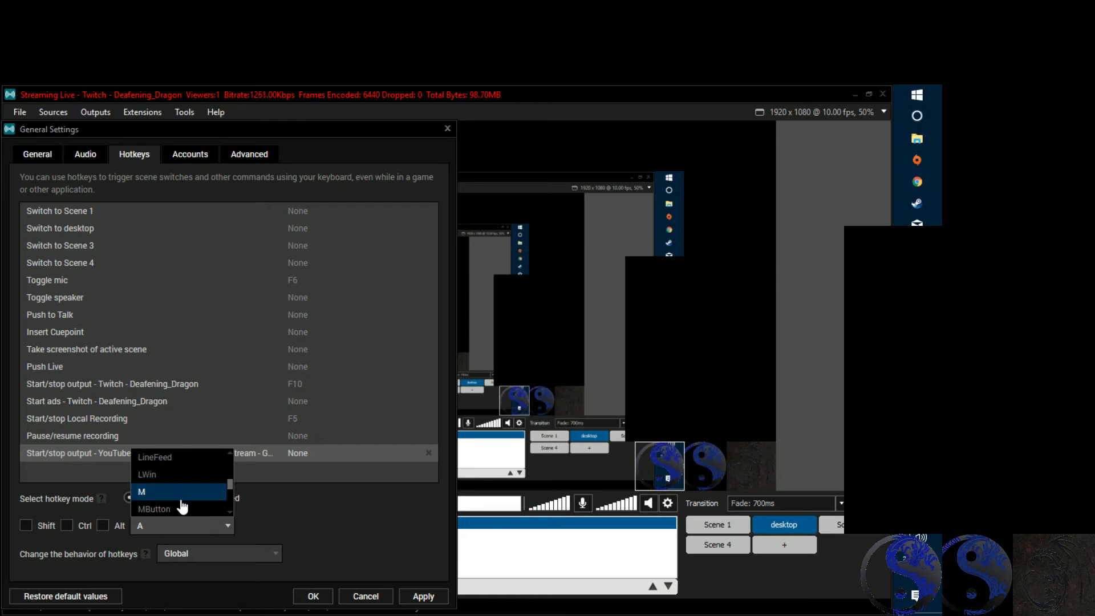
{"action": "scroll", "coordinate": [181, 507], "scroll_direction": "down", "scroll_amount": 5}
{"action": "scroll", "coordinate": [181, 506], "scroll_direction": "down", "scroll_amount": 10}
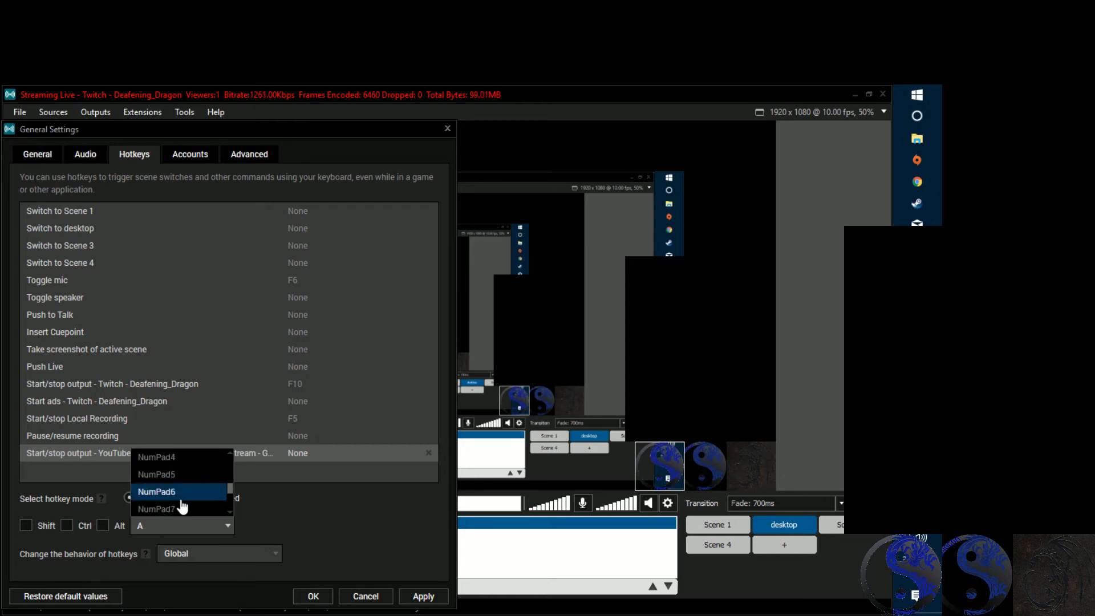
{"action": "scroll", "coordinate": [183, 505], "scroll_direction": "down", "scroll_amount": 8}
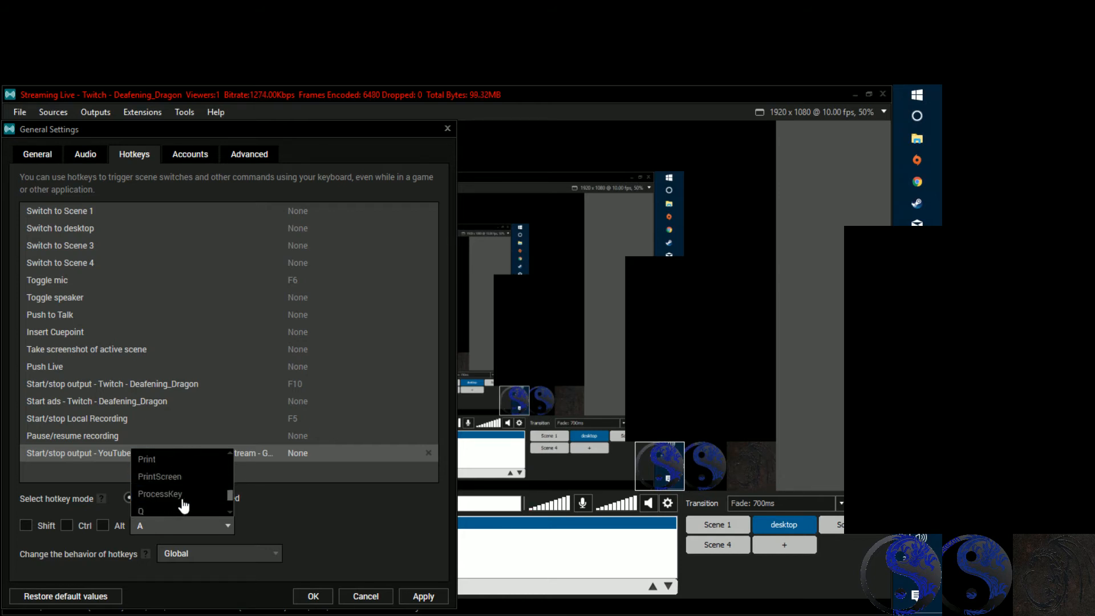
{"action": "scroll", "coordinate": [182, 505], "scroll_direction": "down", "scroll_amount": 5}
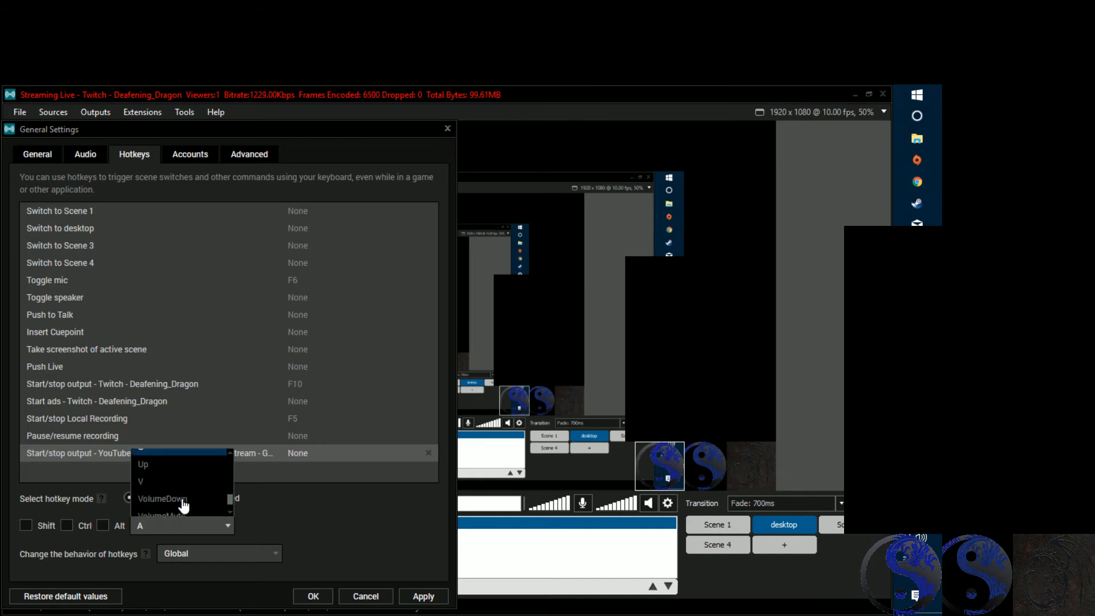
{"action": "scroll", "coordinate": [186, 502], "scroll_direction": "up", "scroll_amount": 12}
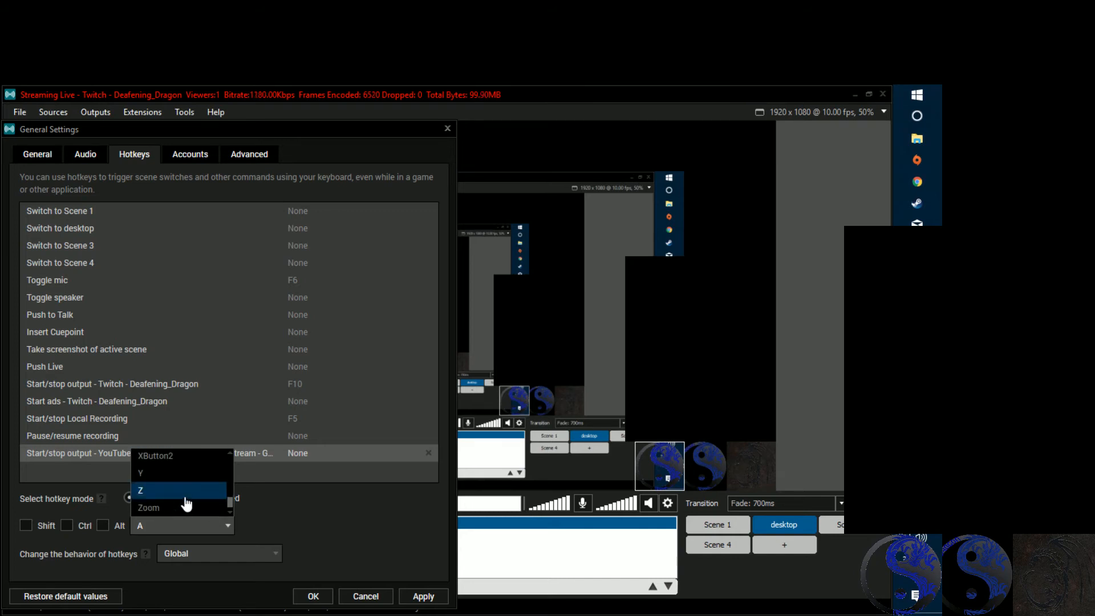
{"action": "scroll", "coordinate": [186, 503], "scroll_direction": "up", "scroll_amount": 10}
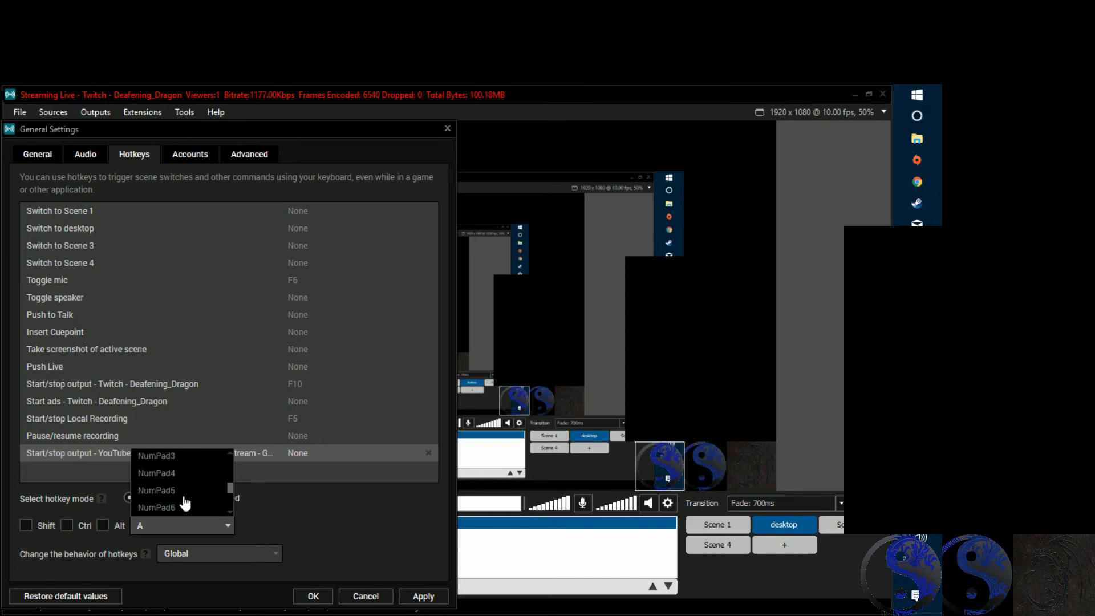
{"action": "scroll", "coordinate": [183, 504], "scroll_direction": "up", "scroll_amount": 3}
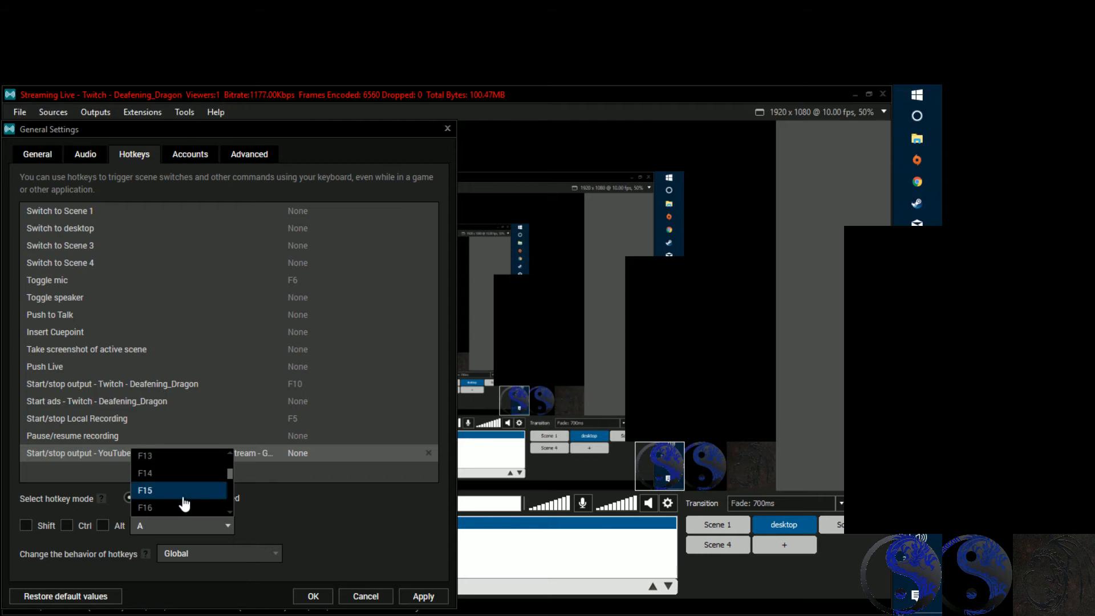
{"action": "scroll", "coordinate": [160, 468], "scroll_direction": "up", "scroll_amount": 2}
{"action": "left_click", "coordinate": [153, 494]}
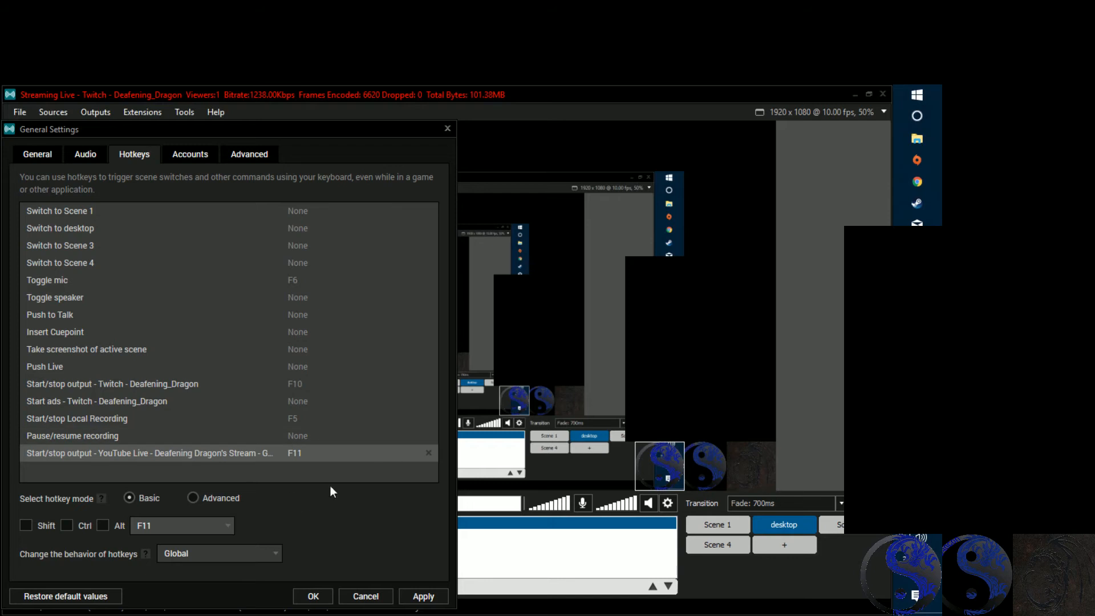
Look over the Accounts and Advanced settings, then apply the hotkey changes and close the settings.
{"action": "left_click", "coordinate": [198, 156]}
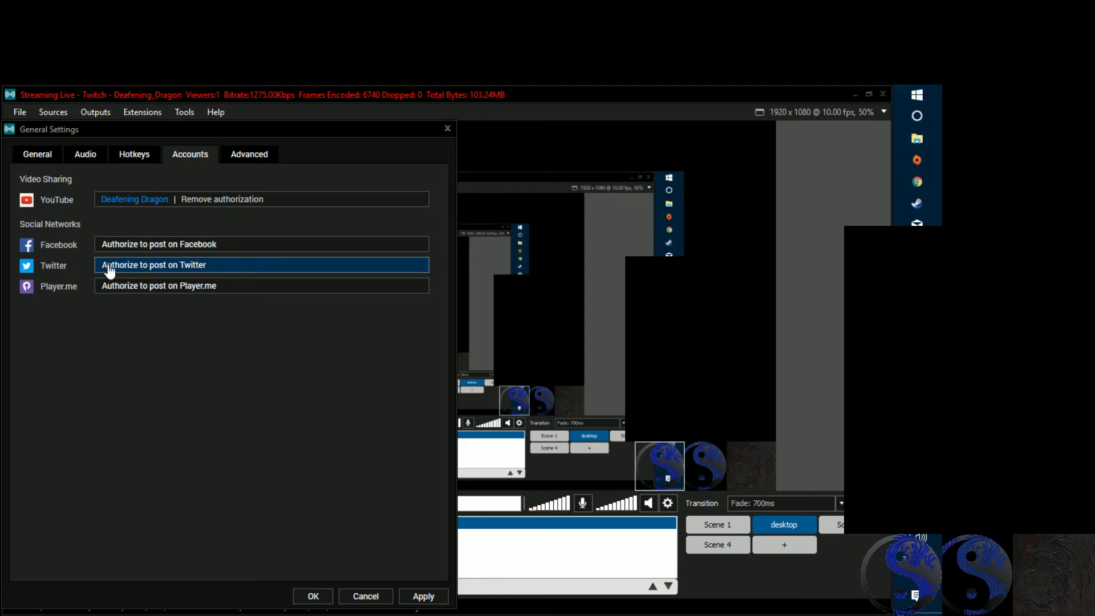
{"action": "left_click", "coordinate": [254, 153]}
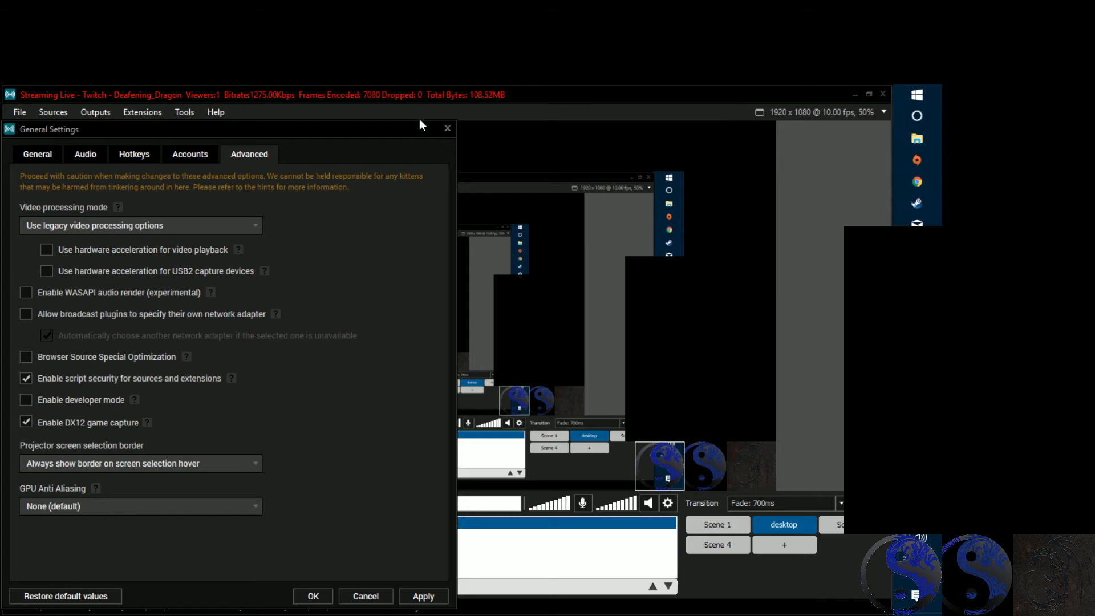
{"action": "left_click", "coordinate": [424, 596]}
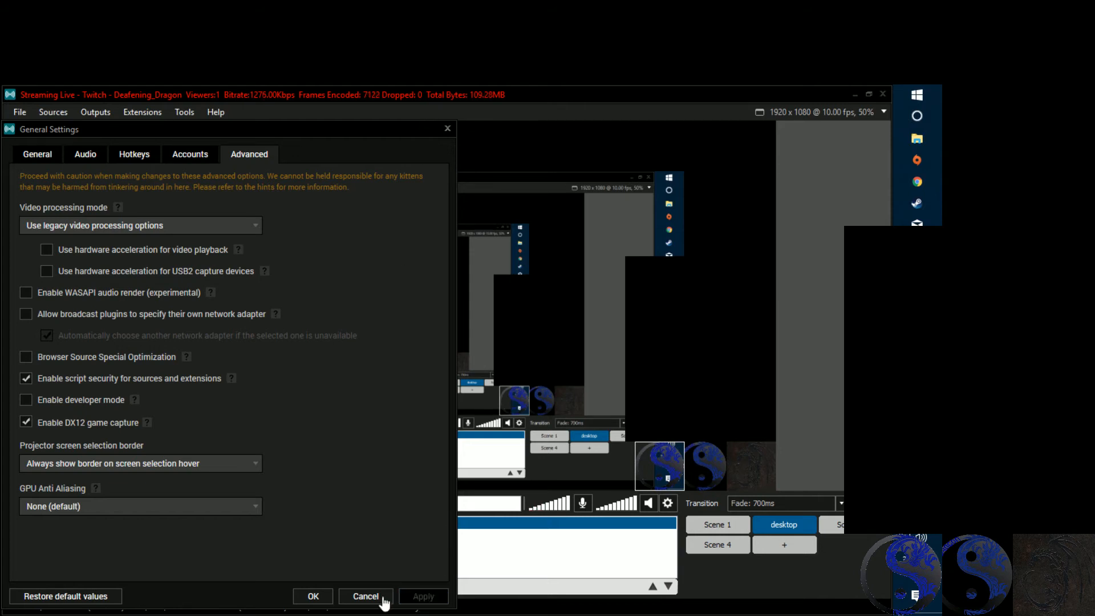
{"action": "left_click", "coordinate": [310, 596]}
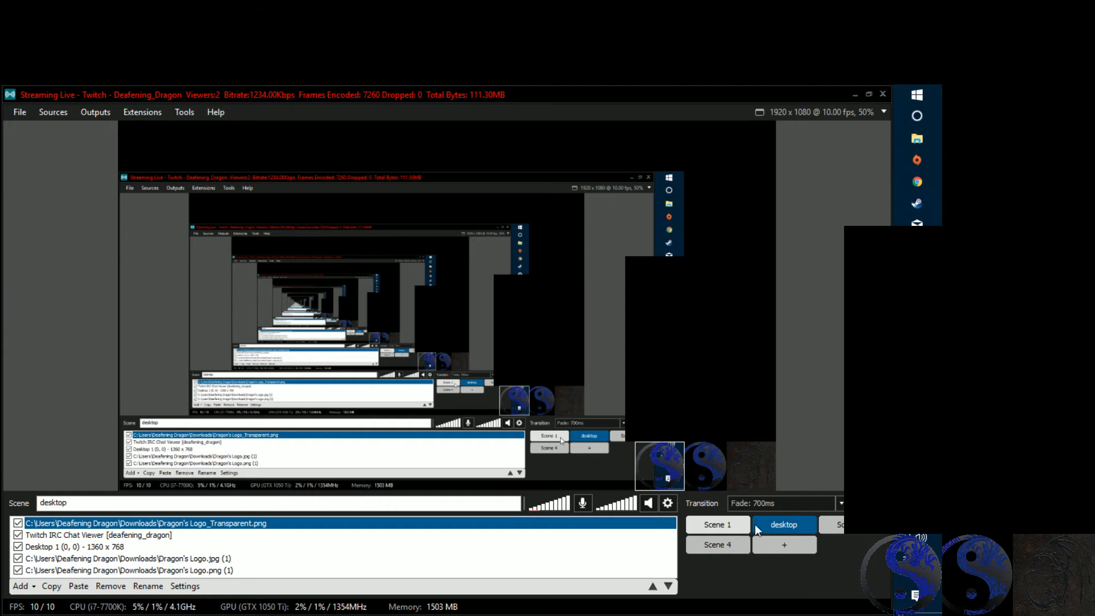
Open Scene 3 in the Preview Editor and maximize the editor window.
{"action": "right_click", "coordinate": [863, 535]}
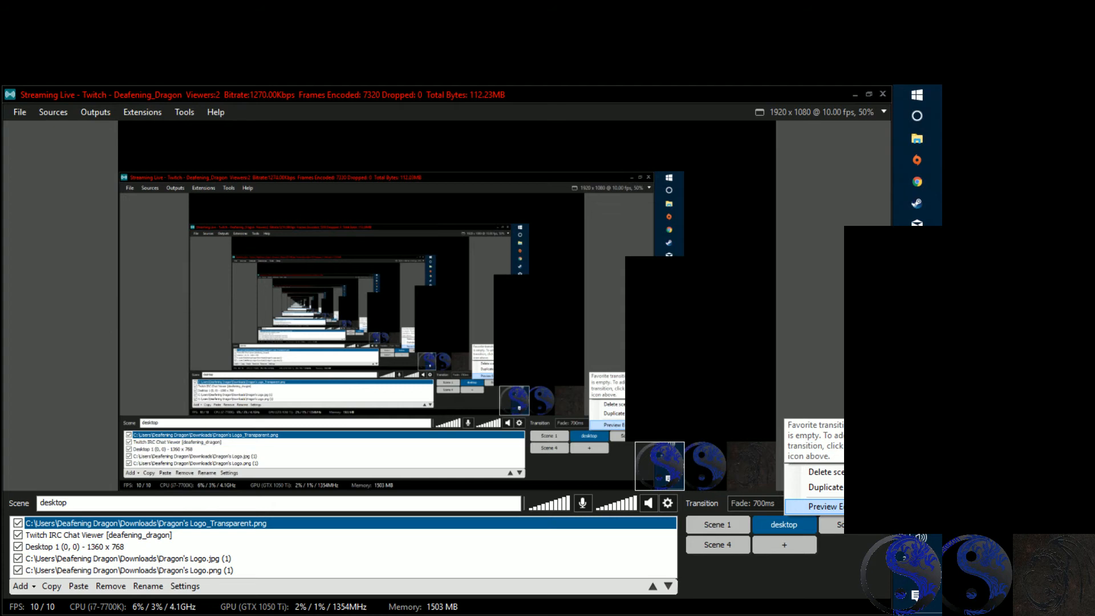
{"action": "left_click", "coordinate": [832, 506]}
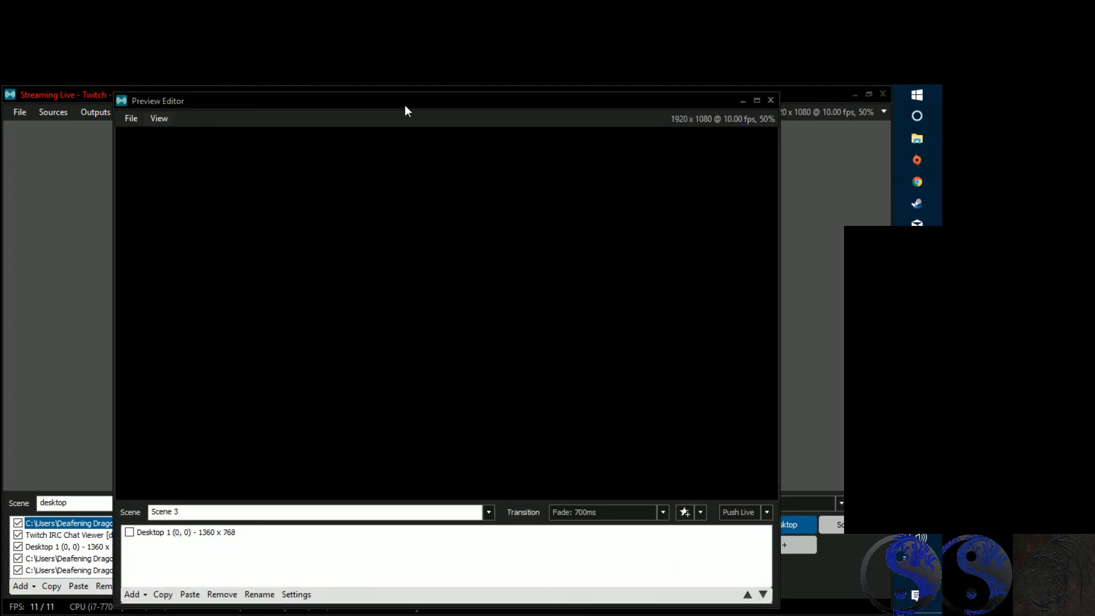
{"action": "left_click_drag", "start_coordinate": [405, 102], "coordinate": [345, 97]}
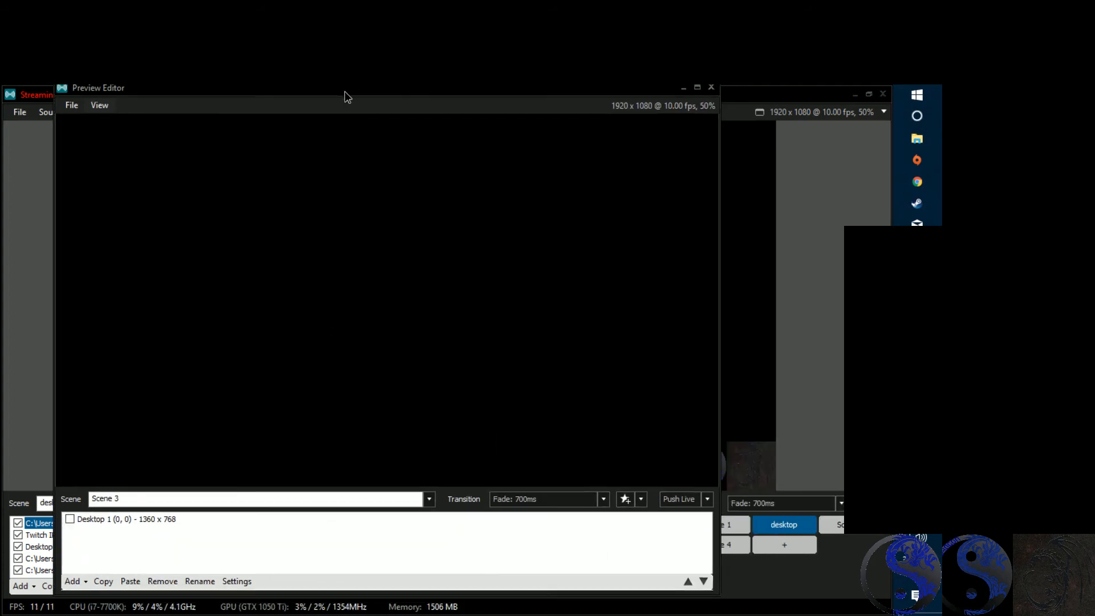
{"action": "left_click", "coordinate": [77, 528]}
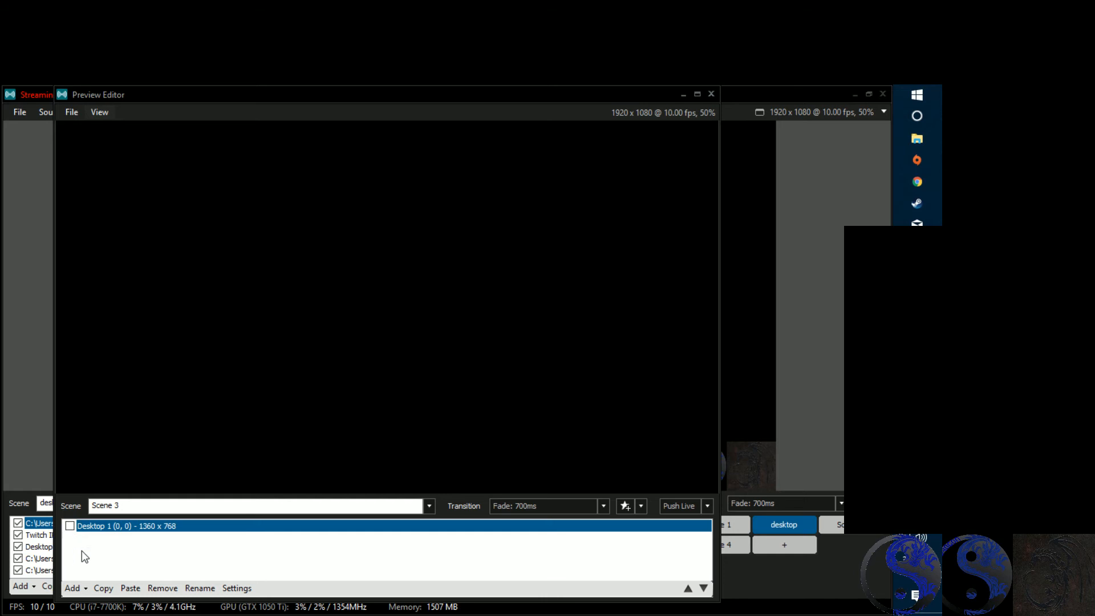
{"action": "left_click", "coordinate": [75, 590]}
{"action": "left_click", "coordinate": [413, 93]}
{"action": "mouse_move", "coordinate": [413, 93]}
{"action": "left_mouse_down"}
{"action": "mouse_move", "coordinate": [740, 152]}
{"action": "mouse_move", "coordinate": [697, 124]}
{"action": "mouse_move", "coordinate": [424, 84]}
{"action": "left_mouse_up"}
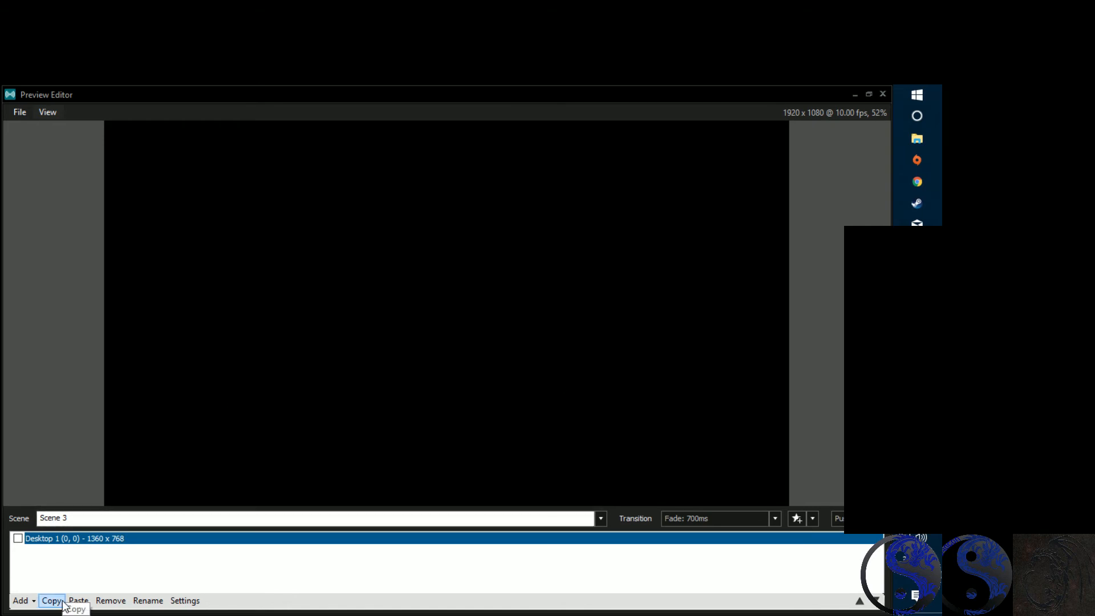
Add a game capture of American Truck Simulator (DX9Ex) to Scene 3.
{"action": "left_click", "coordinate": [23, 601]}
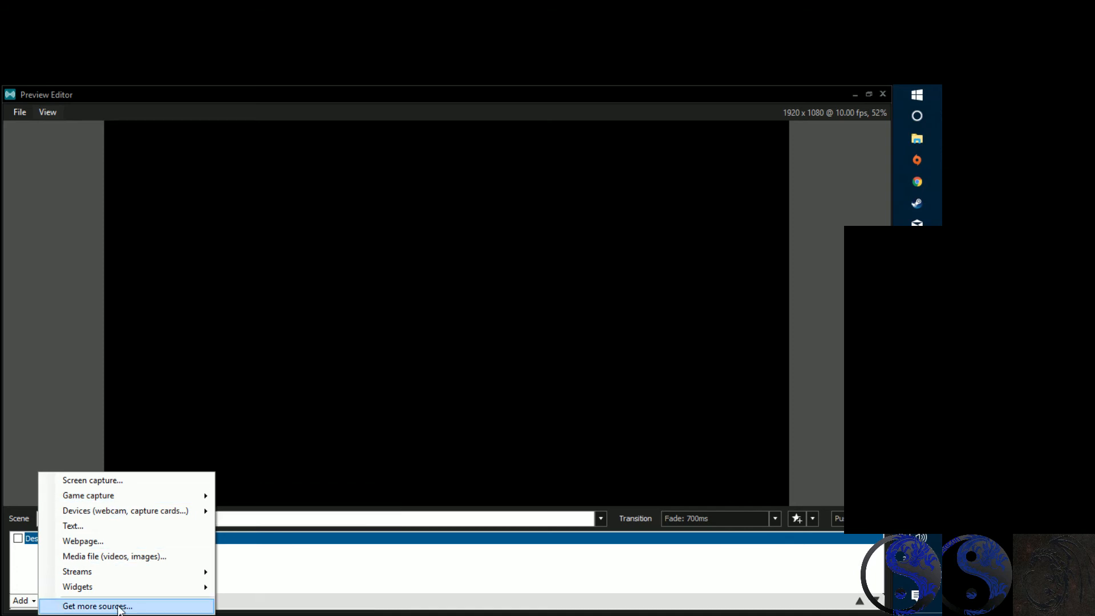
{"action": "mouse_move", "coordinate": [126, 496]}
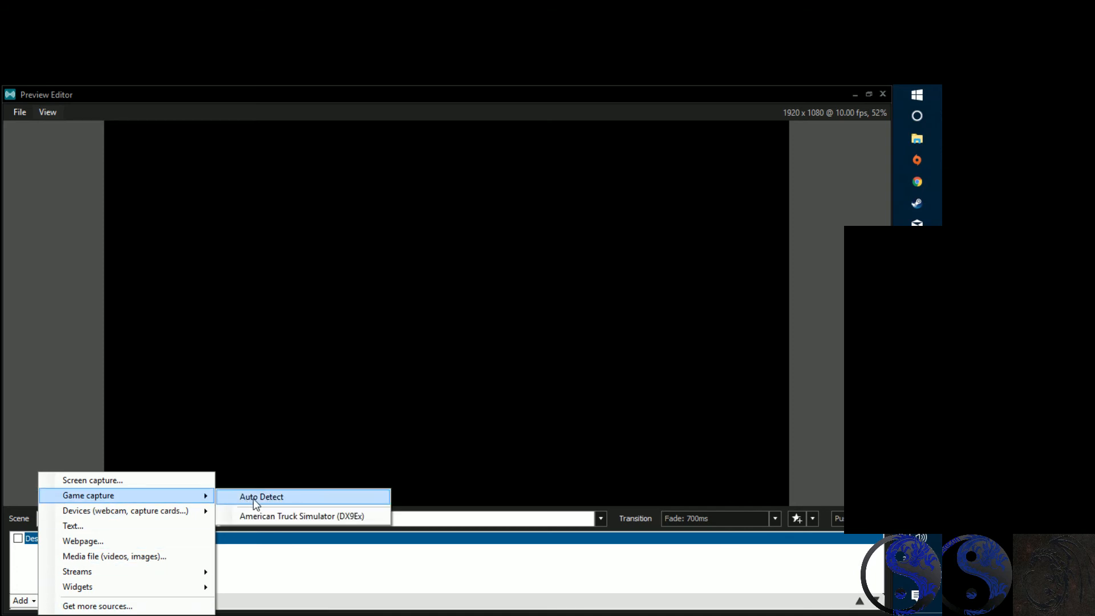
{"action": "left_click", "coordinate": [260, 514]}
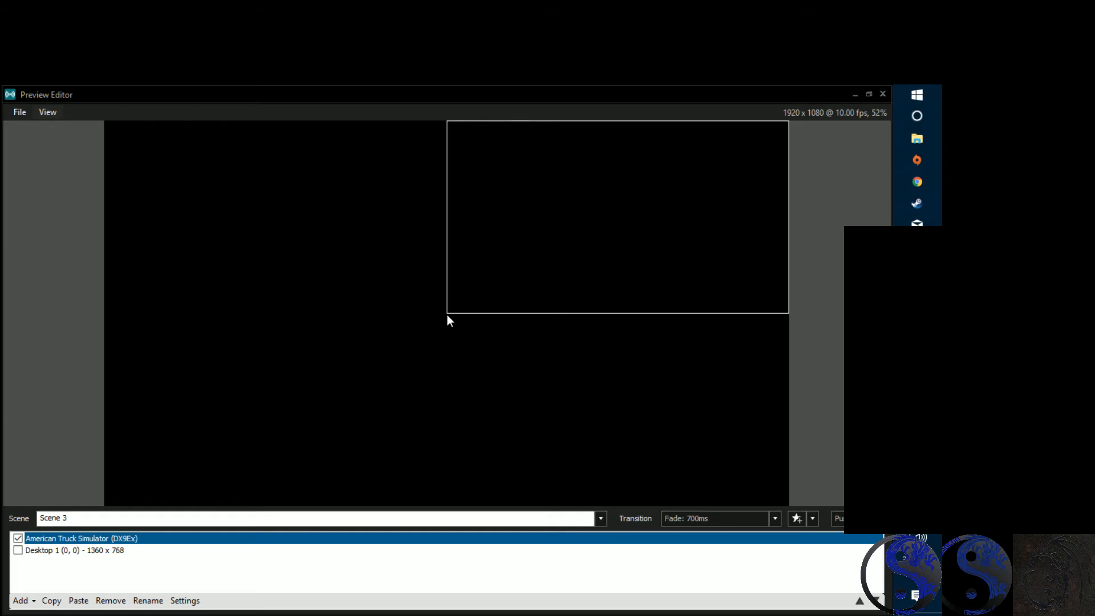
Stretch the American Truck Simulator capture to fill the entire canvas.
{"action": "left_click_drag", "start_coordinate": [446, 313], "coordinate": [112, 515]}
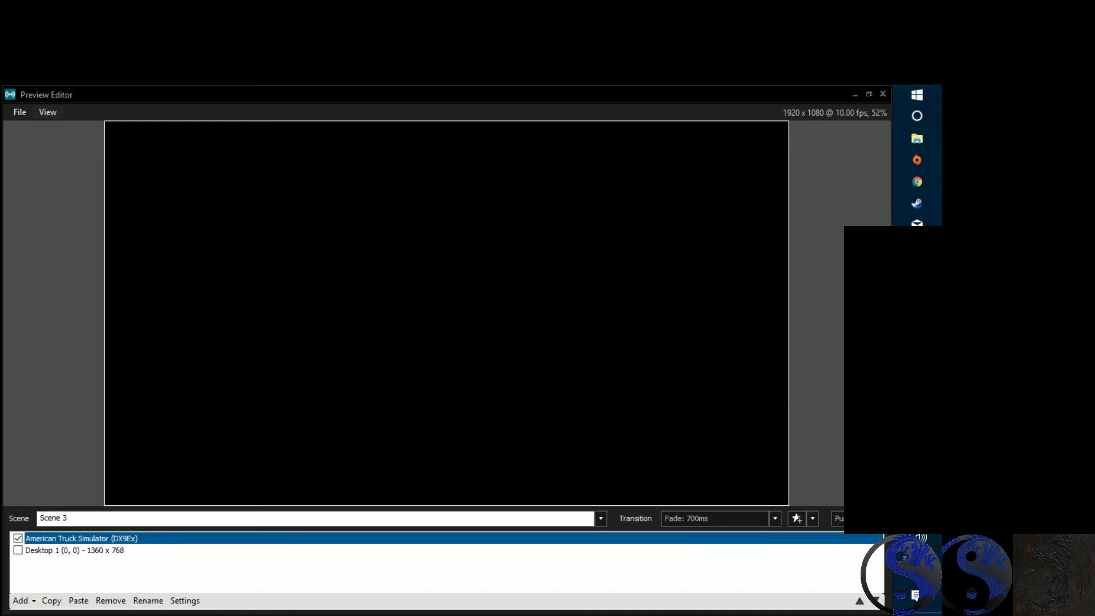
Add the dark Dragon's Logo image from Downloads as a media file, shrink it and place it in the canvas's lower-right corner.
{"action": "left_click", "coordinate": [33, 602]}
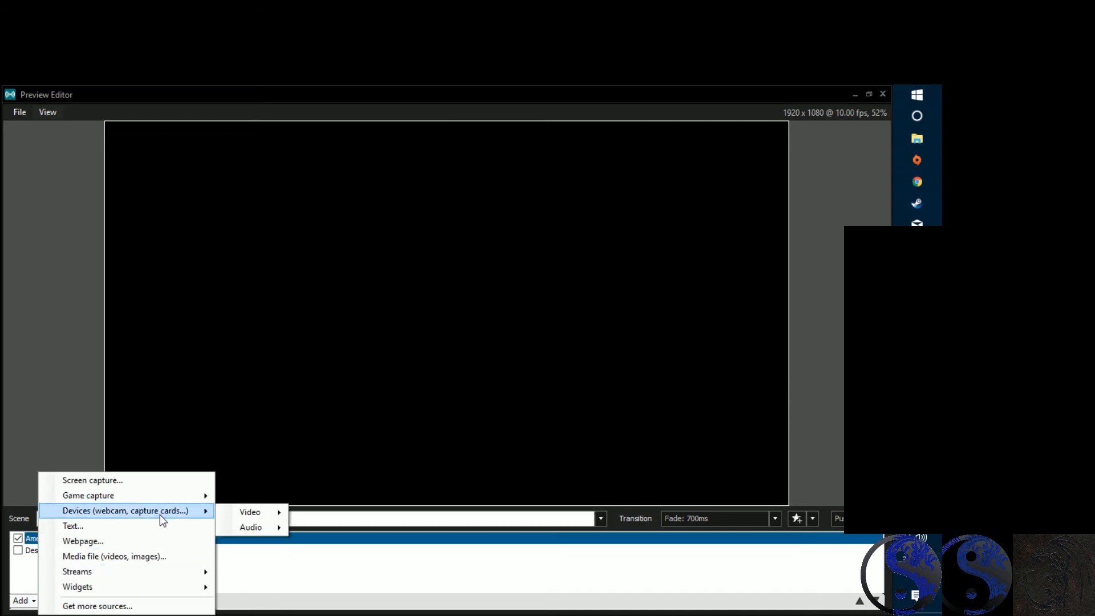
{"action": "left_click", "coordinate": [143, 557]}
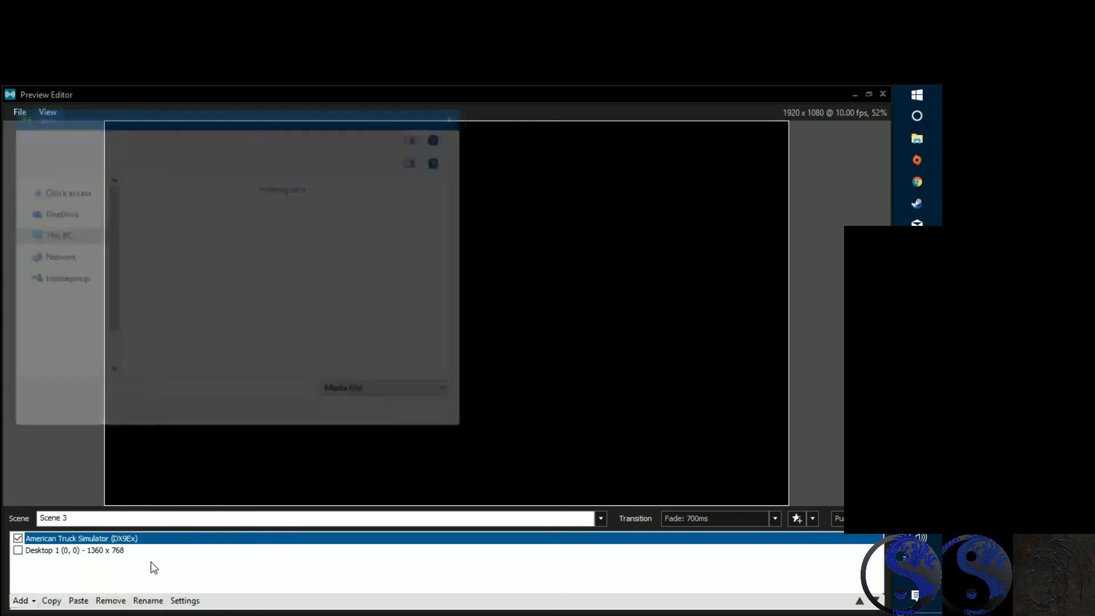
{"action": "scroll", "coordinate": [316, 334], "scroll_direction": "down", "scroll_amount": 3}
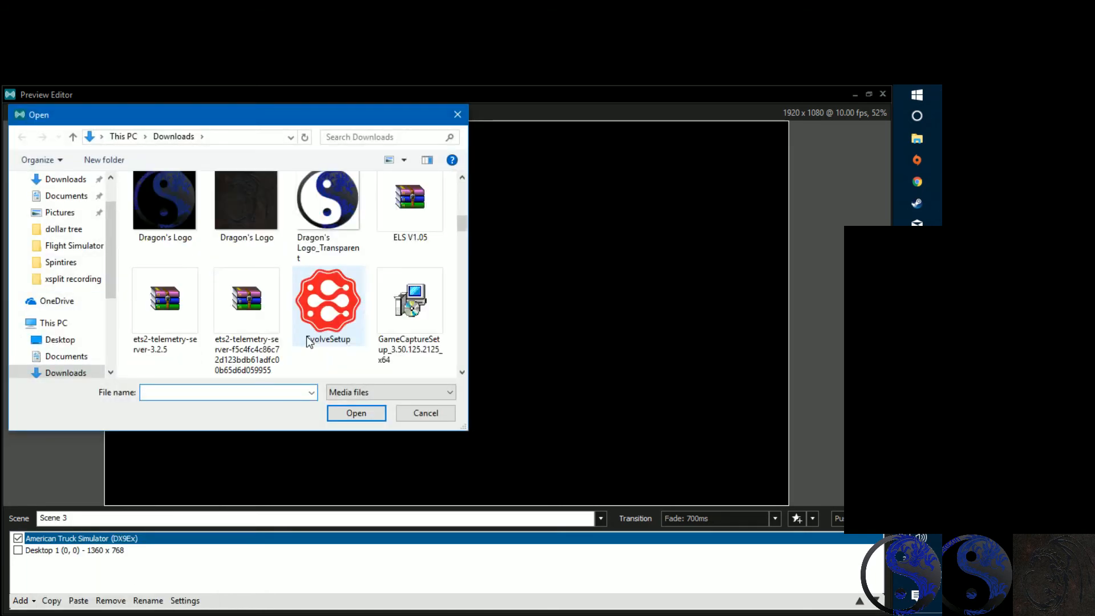
{"action": "left_click", "coordinate": [242, 208]}
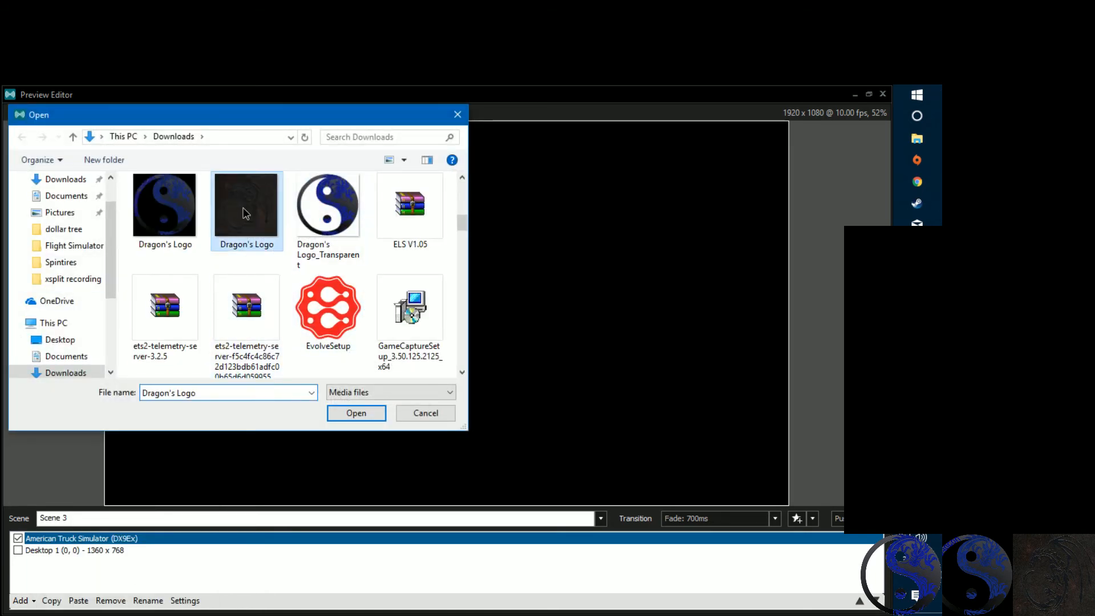
{"action": "left_click", "coordinate": [372, 412]}
{"action": "left_click", "coordinate": [198, 336]}
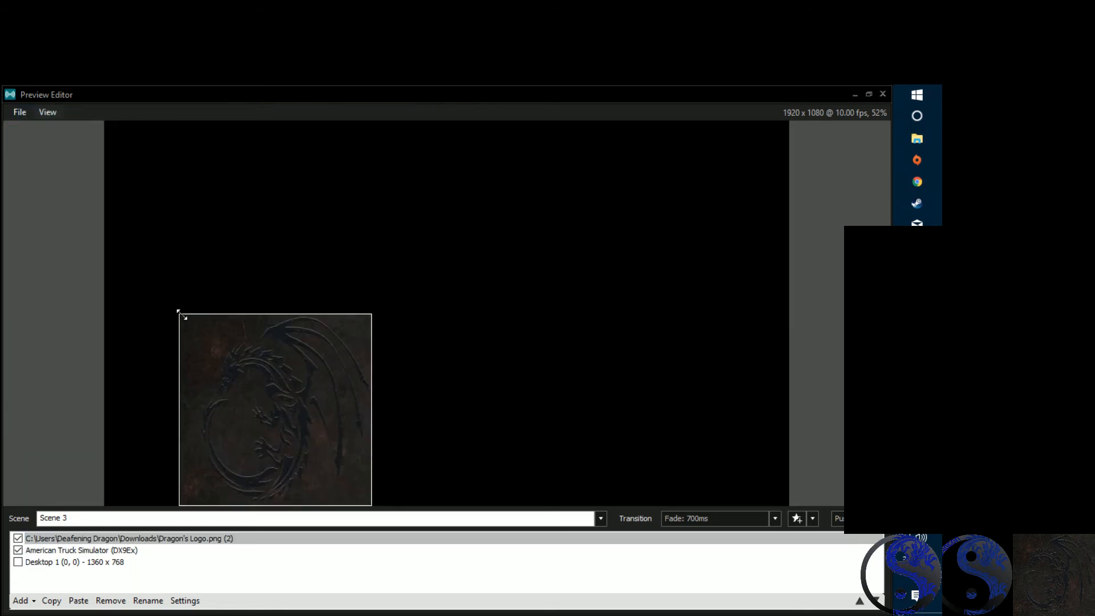
{"action": "left_click_drag", "start_coordinate": [179, 313], "coordinate": [353, 463]}
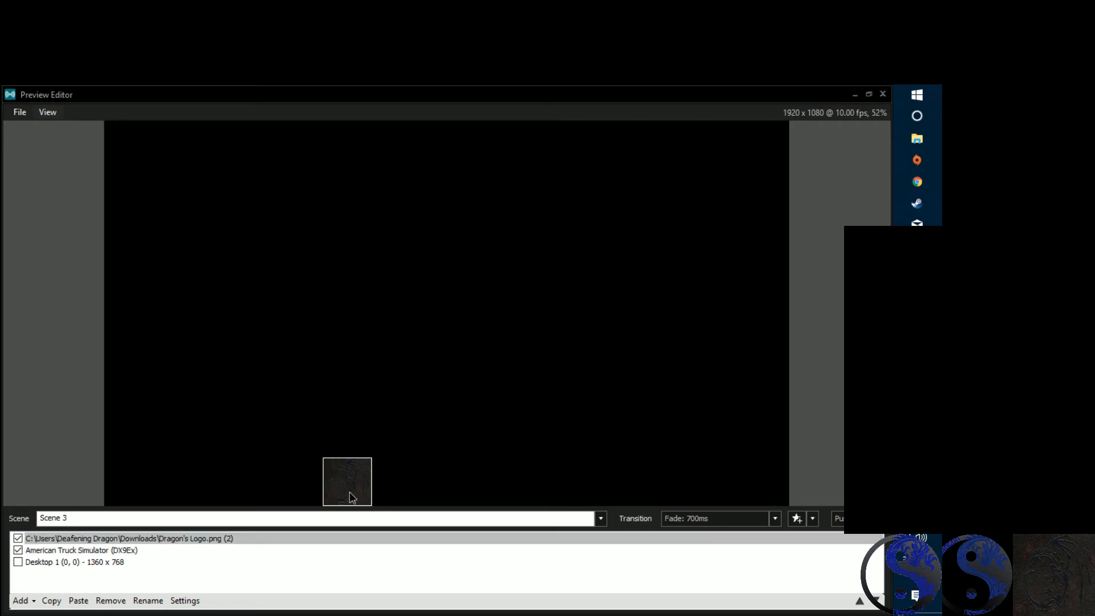
{"action": "left_click_drag", "start_coordinate": [352, 497], "coordinate": [756, 496]}
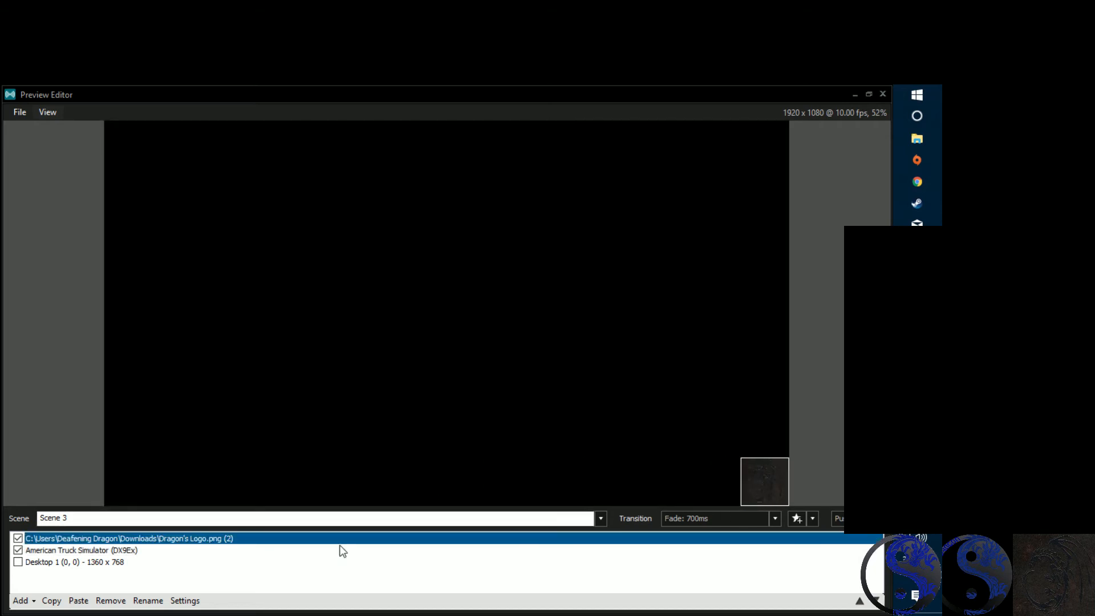
Add a Twitch IRC Chat Viewer widget, resize it to a roughly square box and place it directly above the logo at the canvas's right edge.
{"action": "left_click", "coordinate": [33, 602]}
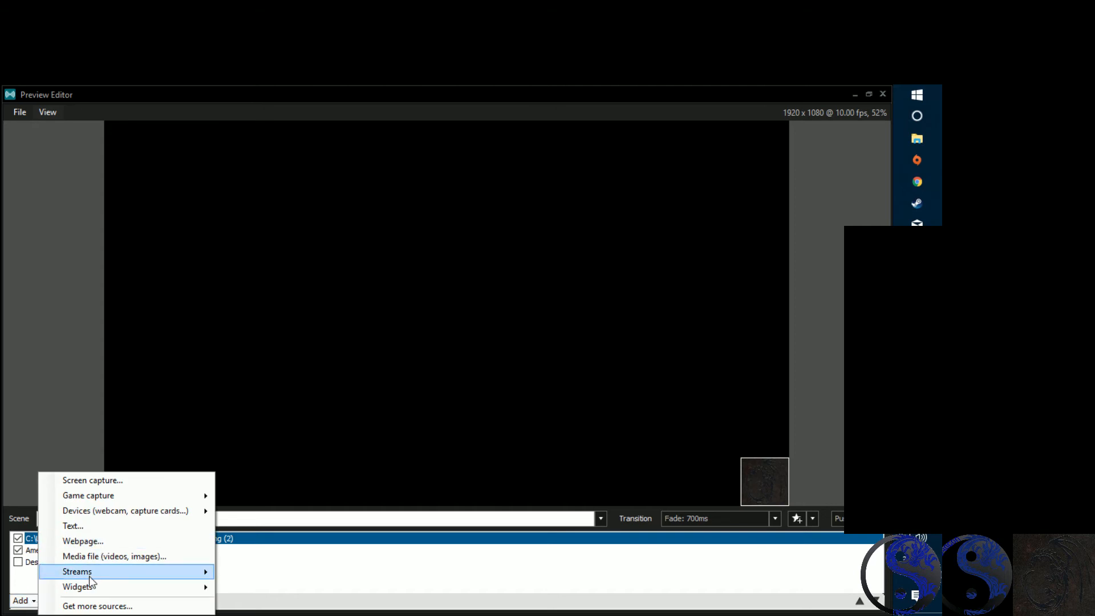
{"action": "mouse_move", "coordinate": [95, 588]}
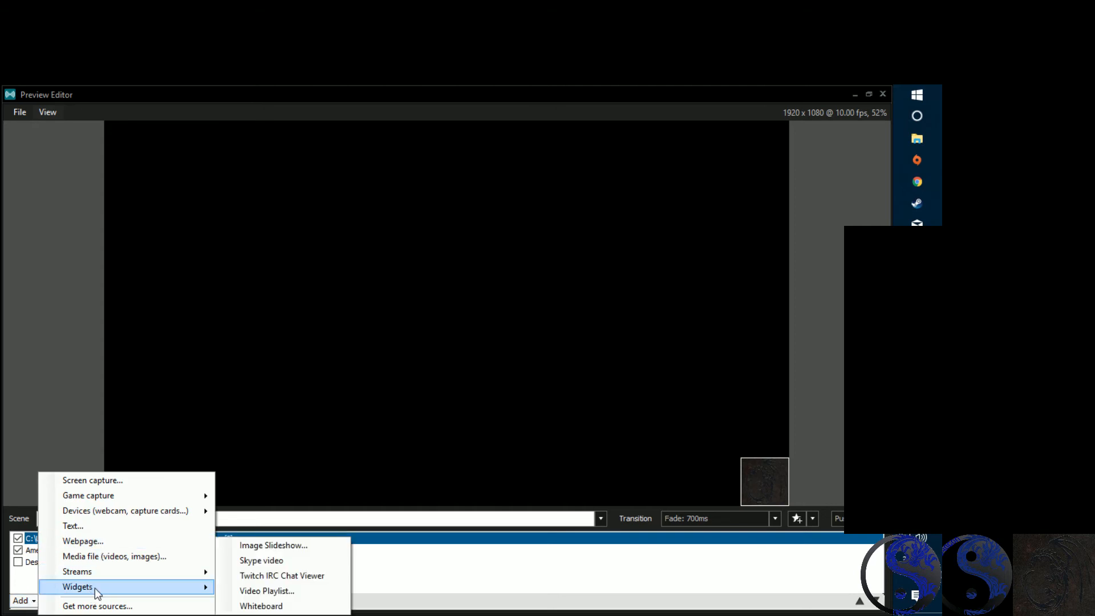
{"action": "left_click", "coordinate": [269, 576]}
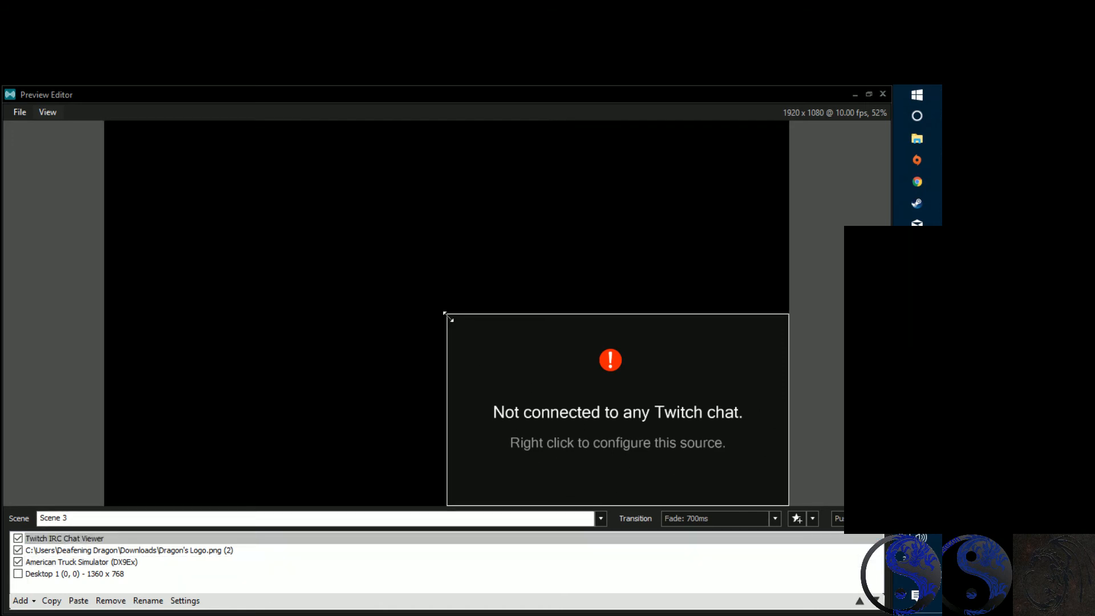
{"action": "left_click_drag", "start_coordinate": [445, 315], "coordinate": [607, 324]}
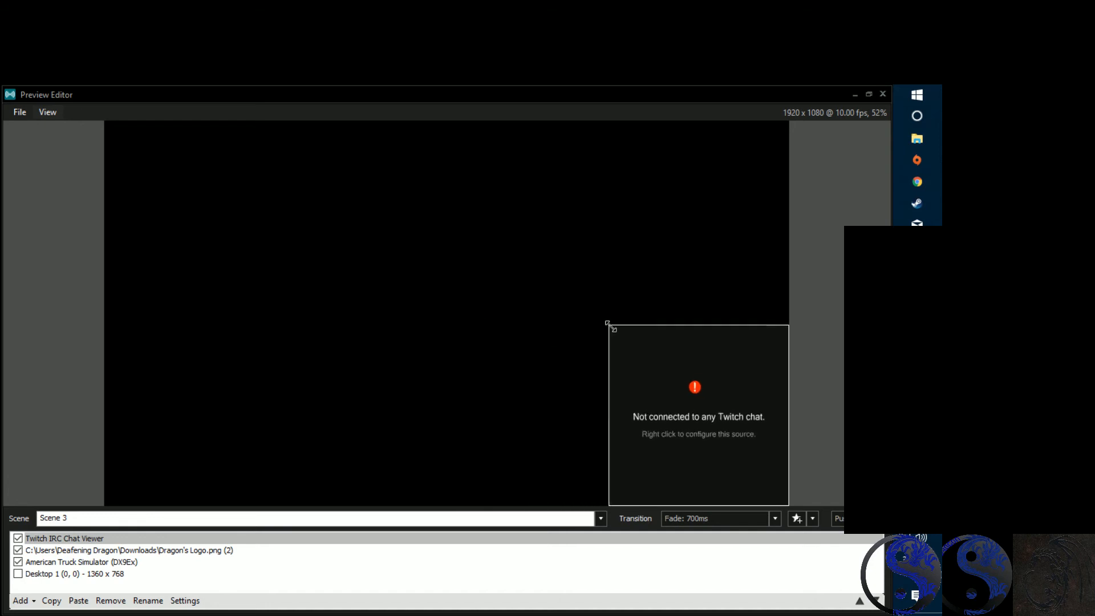
{"action": "left_click_drag", "start_coordinate": [638, 357], "coordinate": [720, 391]}
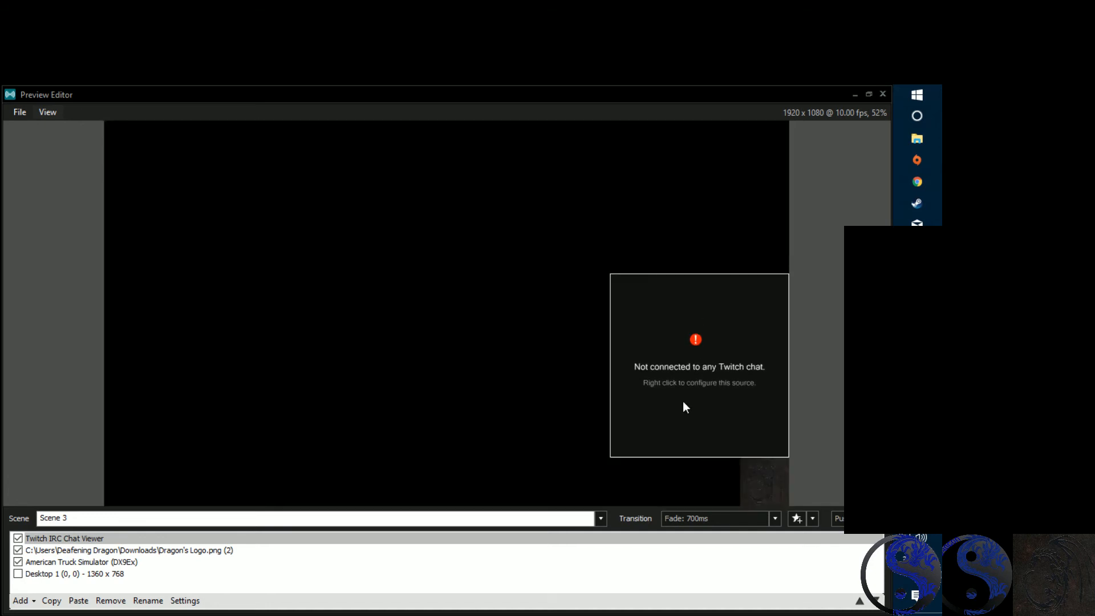
{"action": "left_click", "coordinate": [446, 421]}
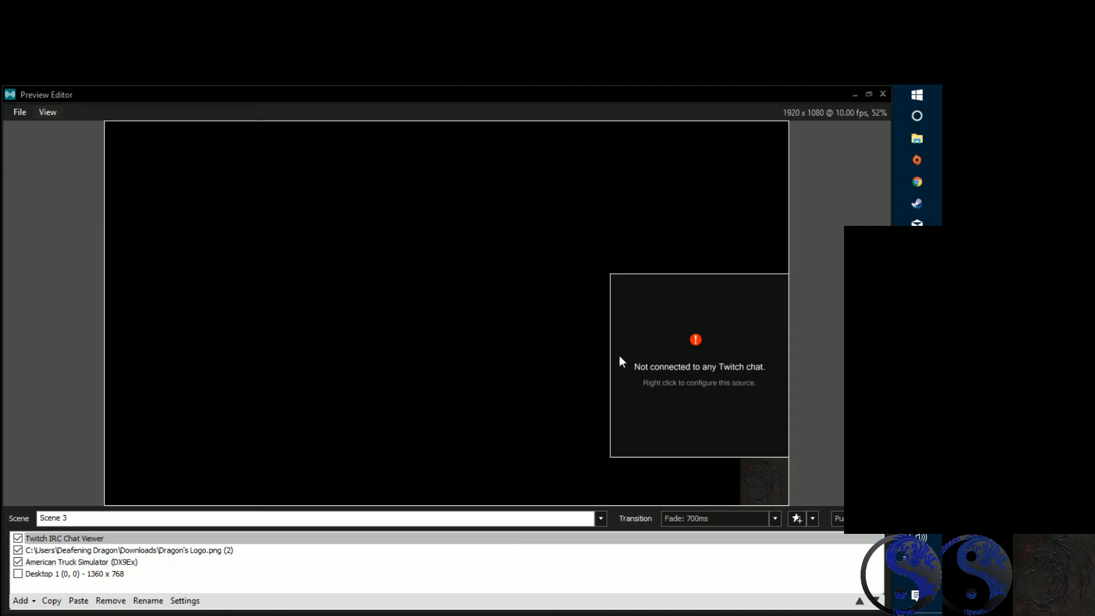
Set the Twitch chat viewer's animation to Scroll, right to left, and connect it to the streamer's own channel.
{"action": "right_click", "coordinate": [678, 364]}
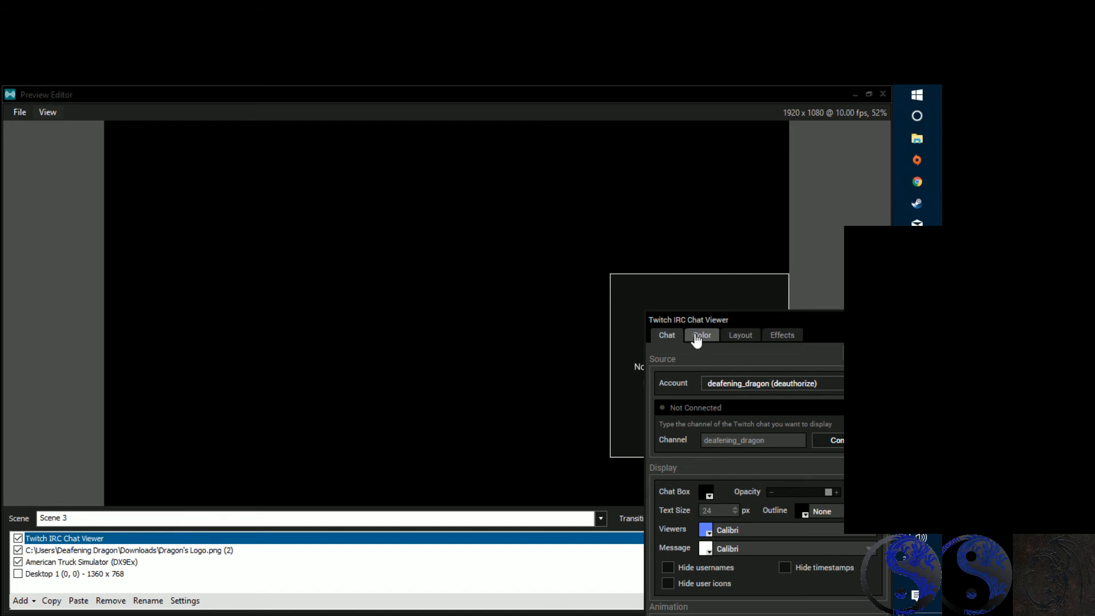
{"action": "left_click_drag", "start_coordinate": [823, 319], "coordinate": [622, 148]}
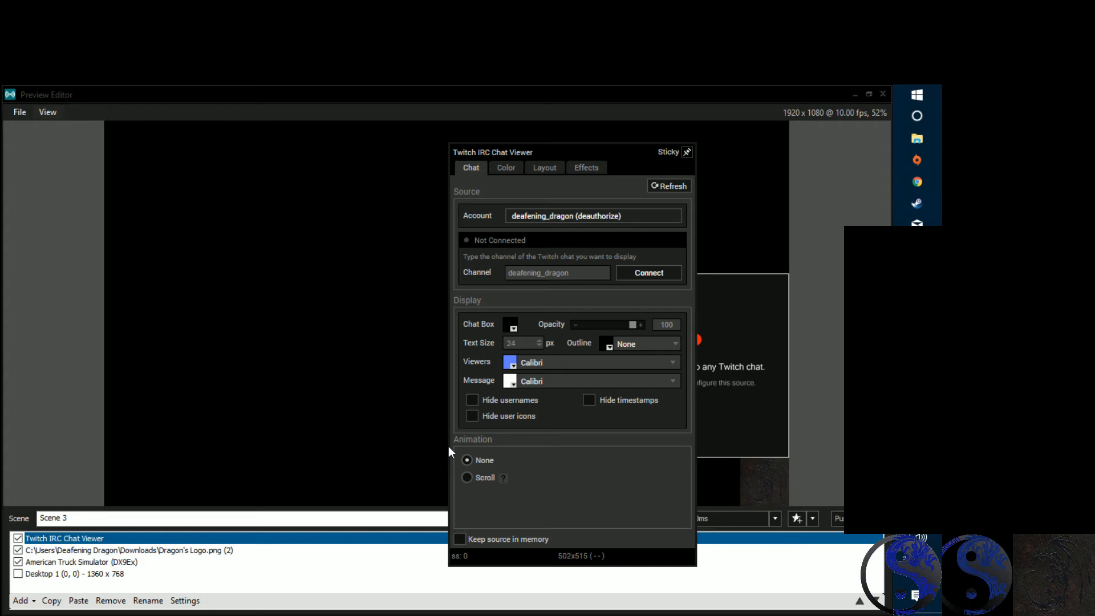
{"action": "left_click", "coordinate": [464, 479]}
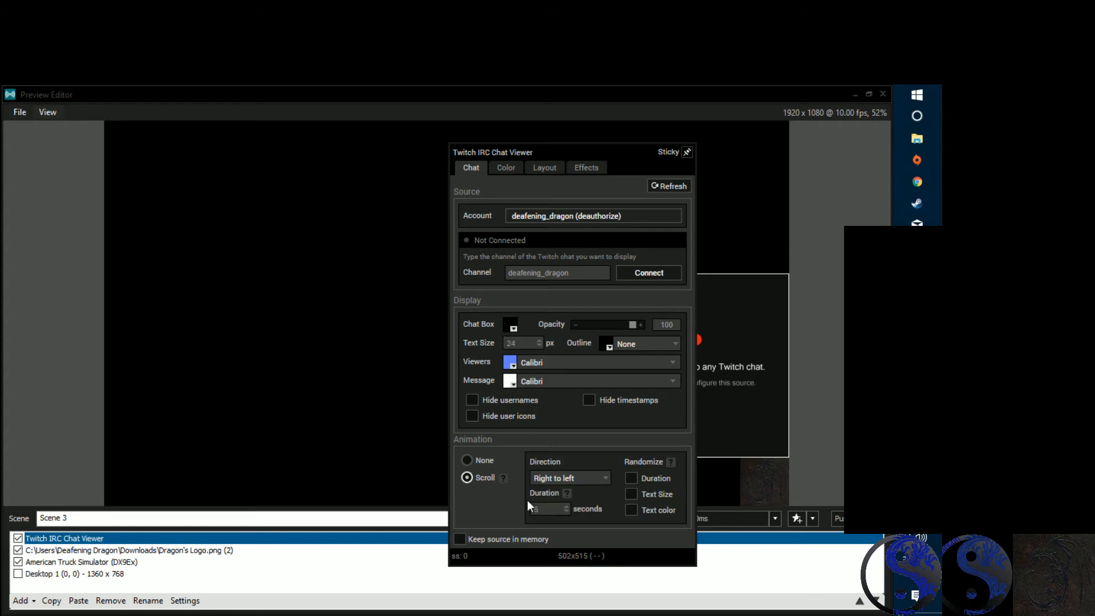
{"action": "left_click", "coordinate": [600, 482]}
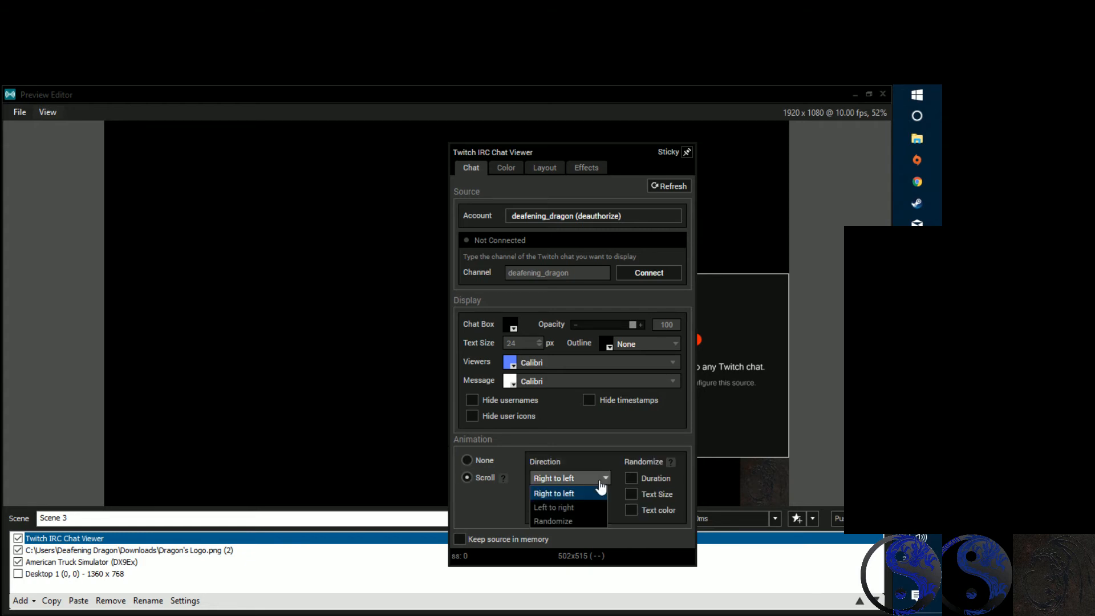
{"action": "left_click", "coordinate": [600, 483]}
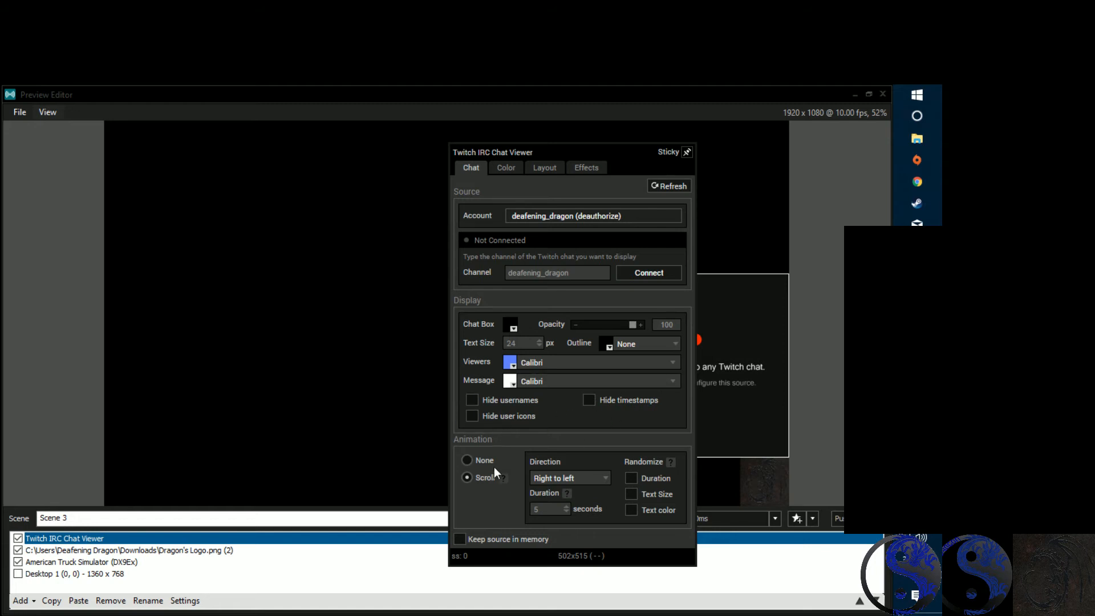
{"action": "left_click", "coordinate": [650, 275]}
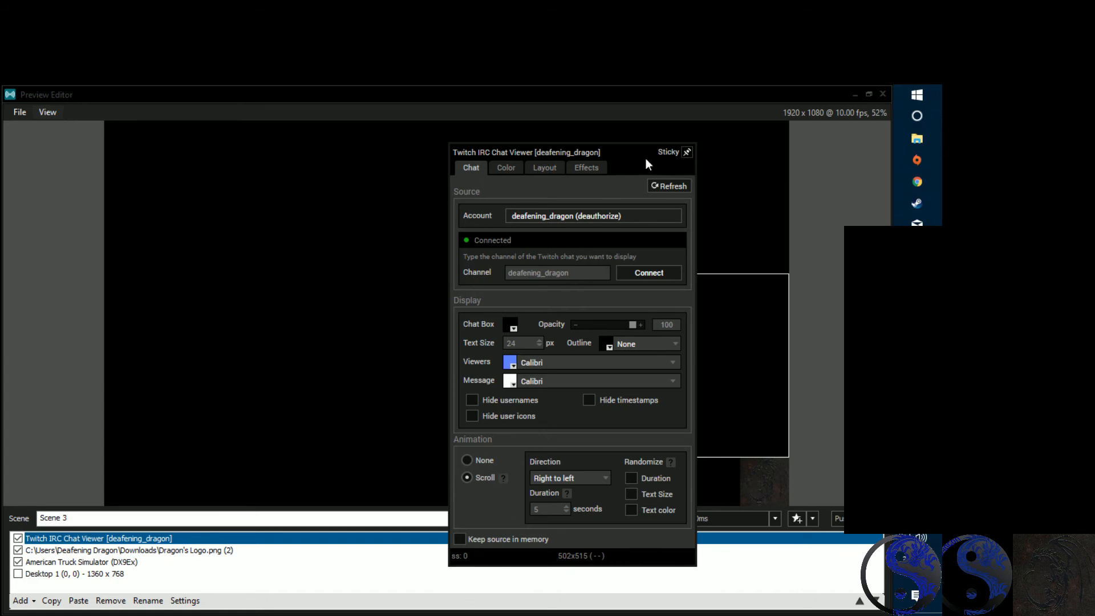
{"action": "left_click", "coordinate": [754, 567]}
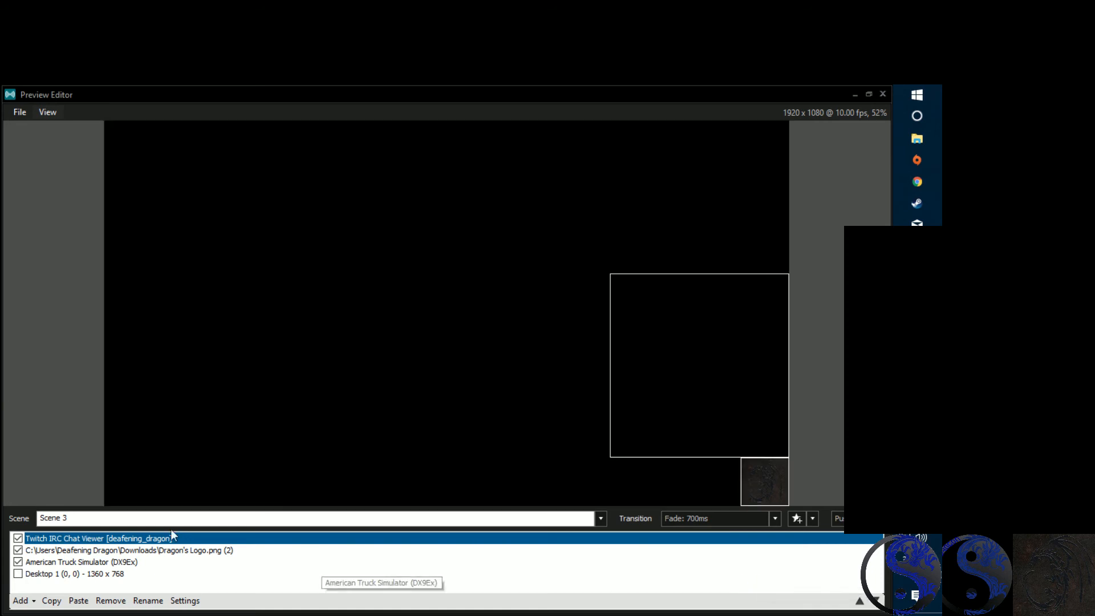
Add a text source to Scene 3 with the content "hi my Name is Dragon".
{"action": "left_click", "coordinate": [23, 600]}
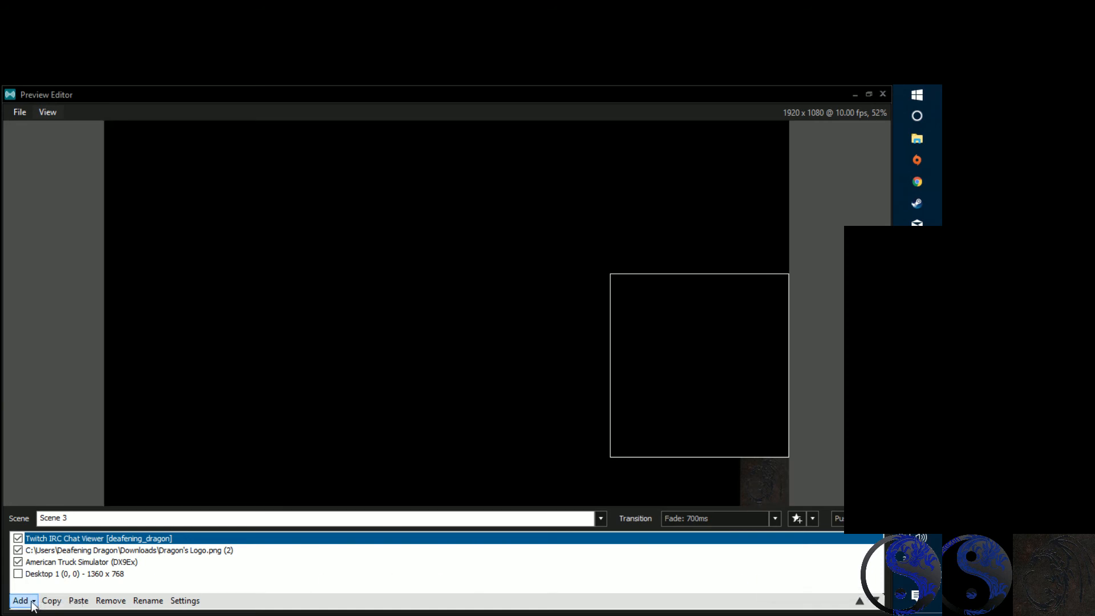
{"action": "mouse_move", "coordinate": [86, 576]}
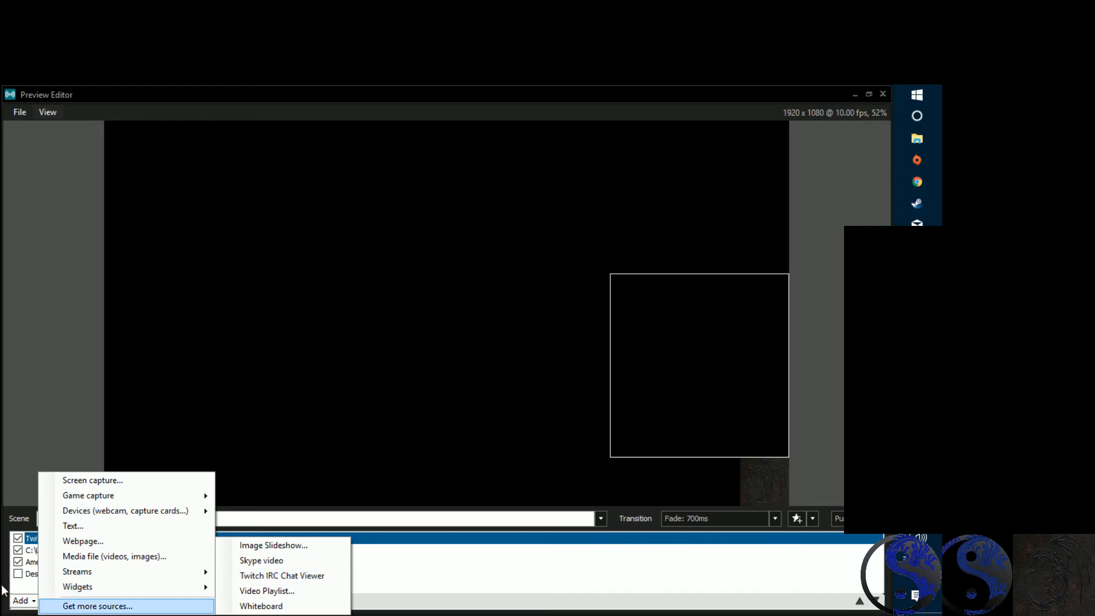
{"action": "left_click", "coordinate": [127, 524]}
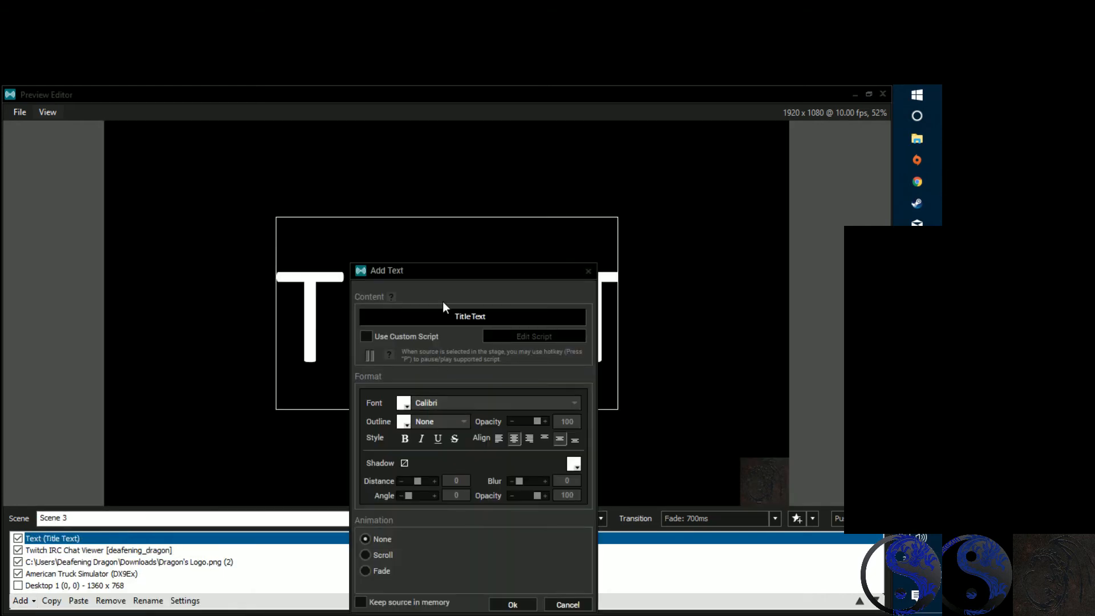
{"action": "key", "text": "BackSpace"}
{"action": "key", "text": "BackSpace"}
{"action": "key", "text": "BackSpace"}
{"action": "key", "text": "BackSpace"}
{"action": "key", "text": "BackSpace"}
{"action": "key", "text": "BackSpace"}
{"action": "key", "text": "BackSpace"}
{"action": "key", "text": "BackSpace"}
{"action": "key", "text": "BackSpace"}
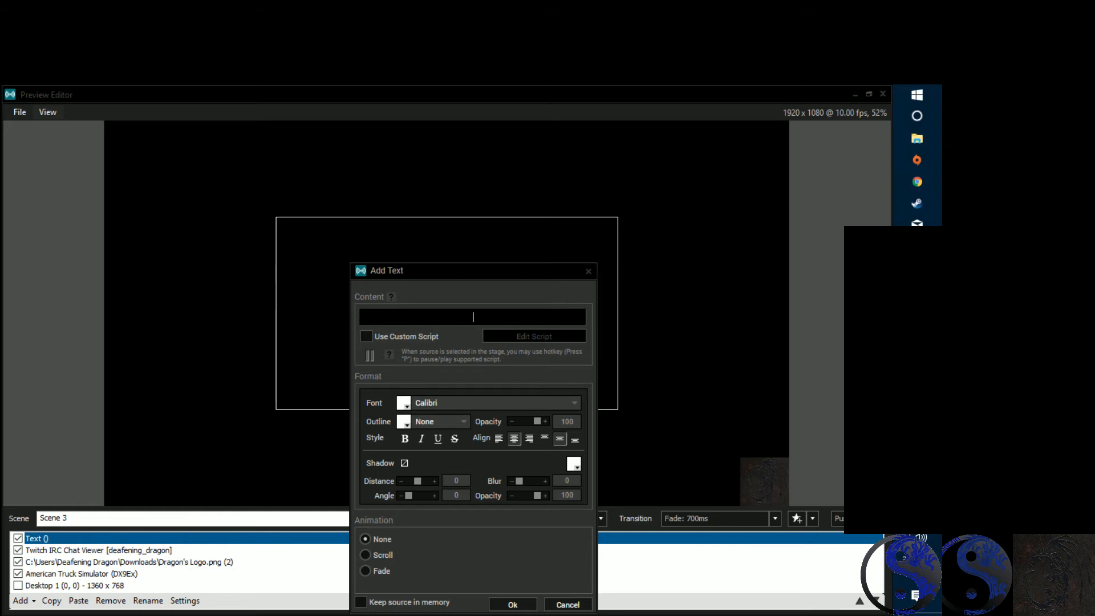
{"action": "type", "text": "hi my"}
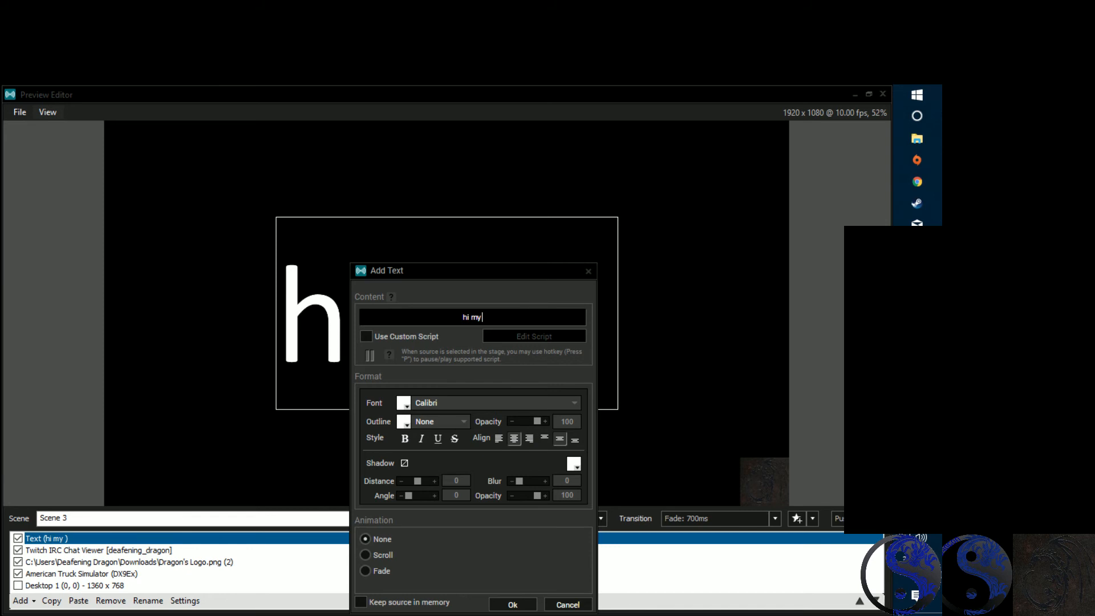
{"action": "type", "text": " Name is Dragn"}
{"action": "key", "text": "BackSpace"}
{"action": "type", "text": "or"}
Set the text's font to Colonna MT and its animation to Fade, and accept the text source.
{"action": "left_click", "coordinate": [472, 402]}
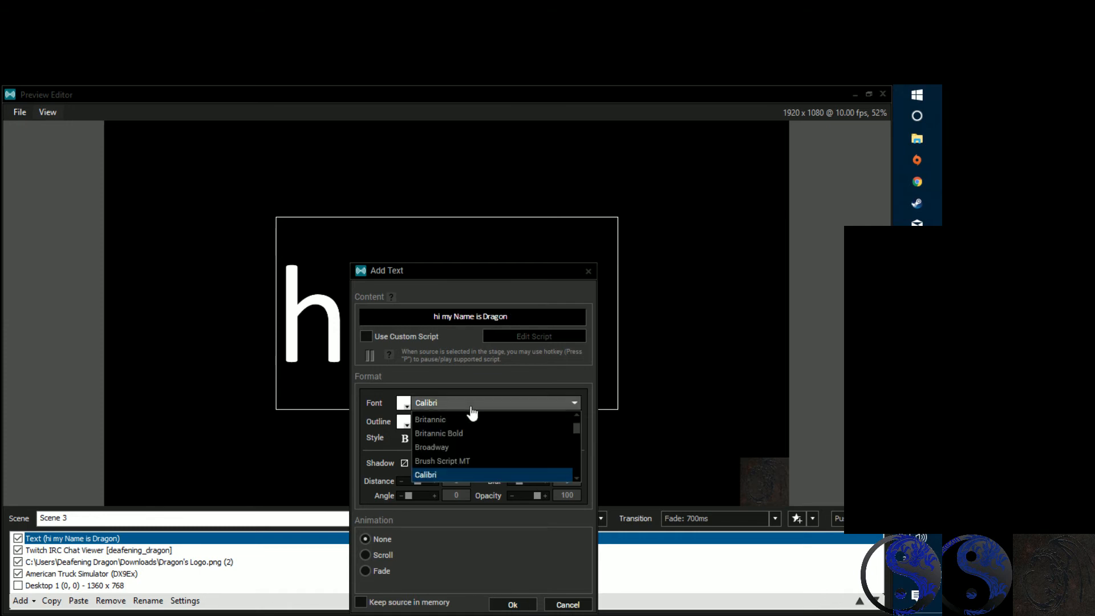
{"action": "scroll", "coordinate": [460, 468], "scroll_direction": "down", "scroll_amount": 5}
{"action": "left_click", "coordinate": [451, 451]}
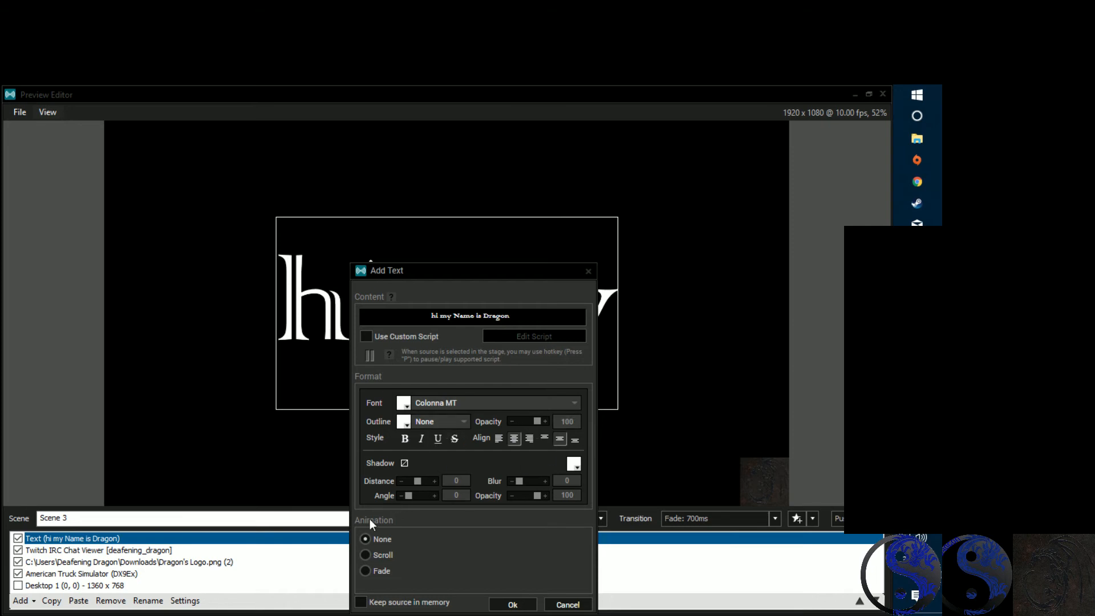
{"action": "left_click", "coordinate": [365, 571]}
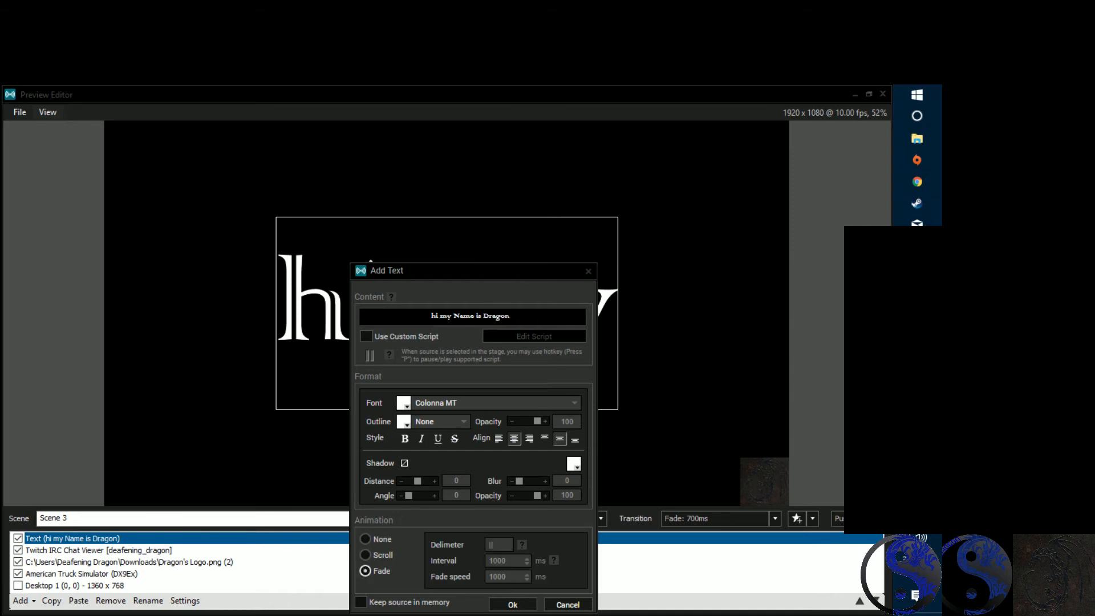
{"action": "left_click", "coordinate": [514, 606]}
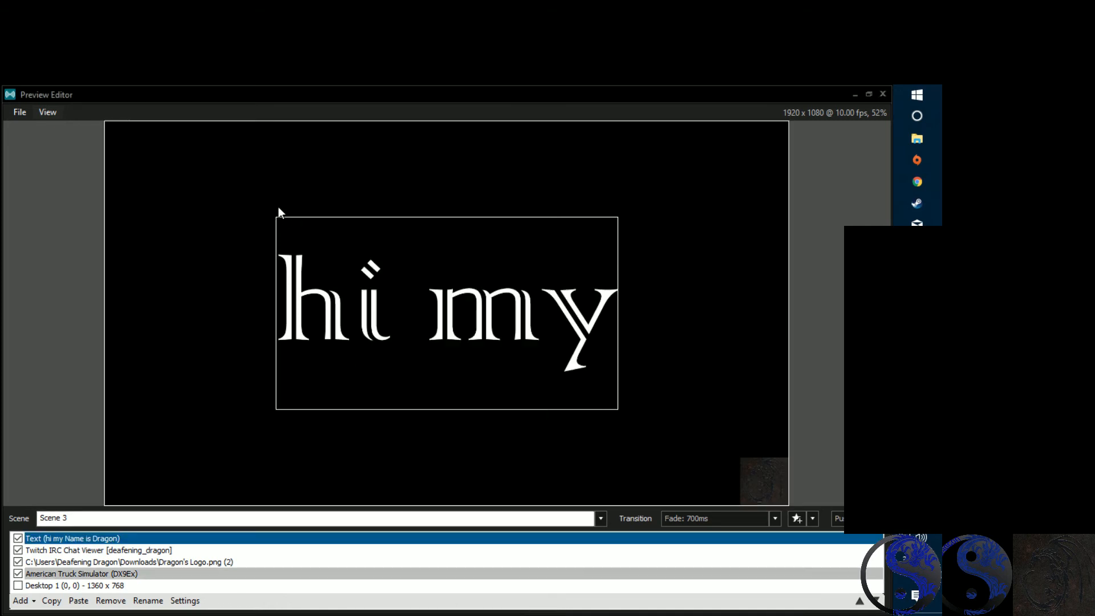
Enlarge the text source to span the canvas's full width, from the upper edge down to just above the logo.
{"action": "left_click_drag", "start_coordinate": [274, 217], "coordinate": [86, 128]}
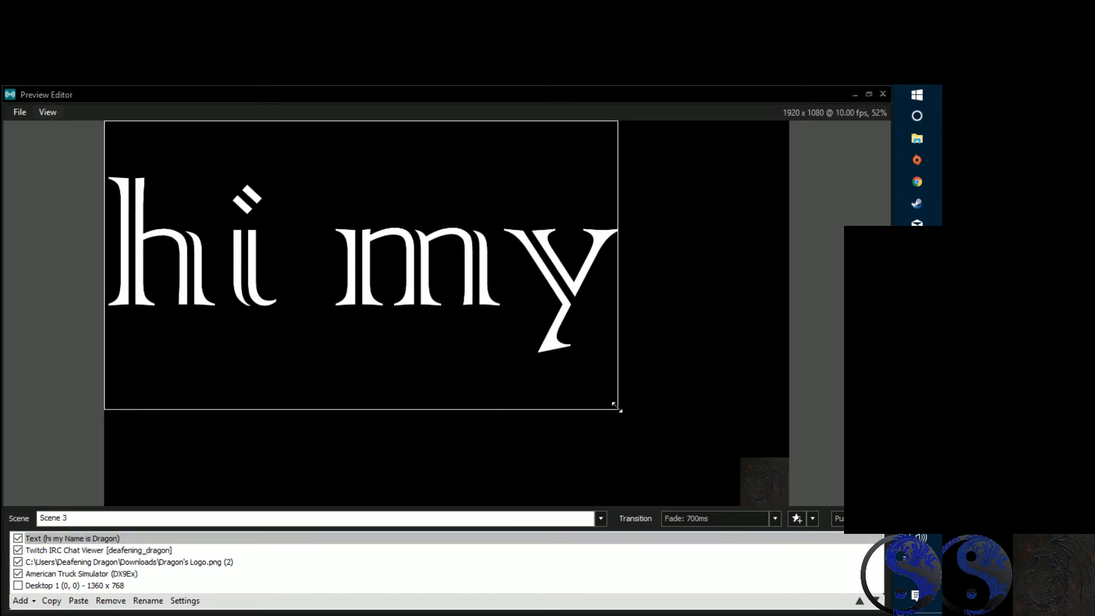
{"action": "left_click_drag", "start_coordinate": [617, 409], "coordinate": [794, 454]}
{"action": "left_click", "coordinate": [917, 203]}
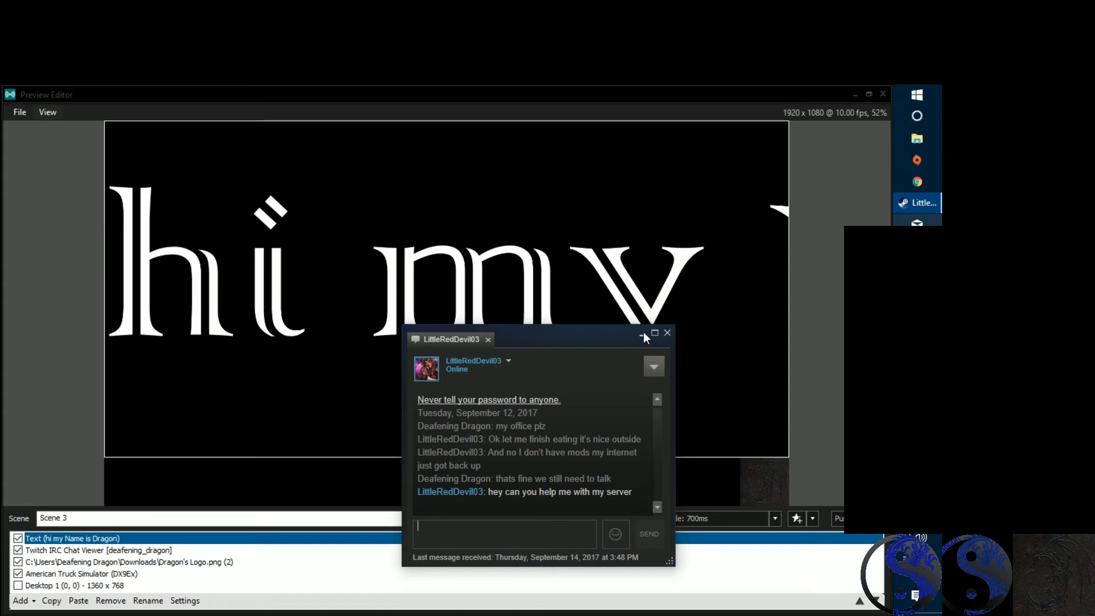
{"action": "left_click", "coordinate": [644, 335]}
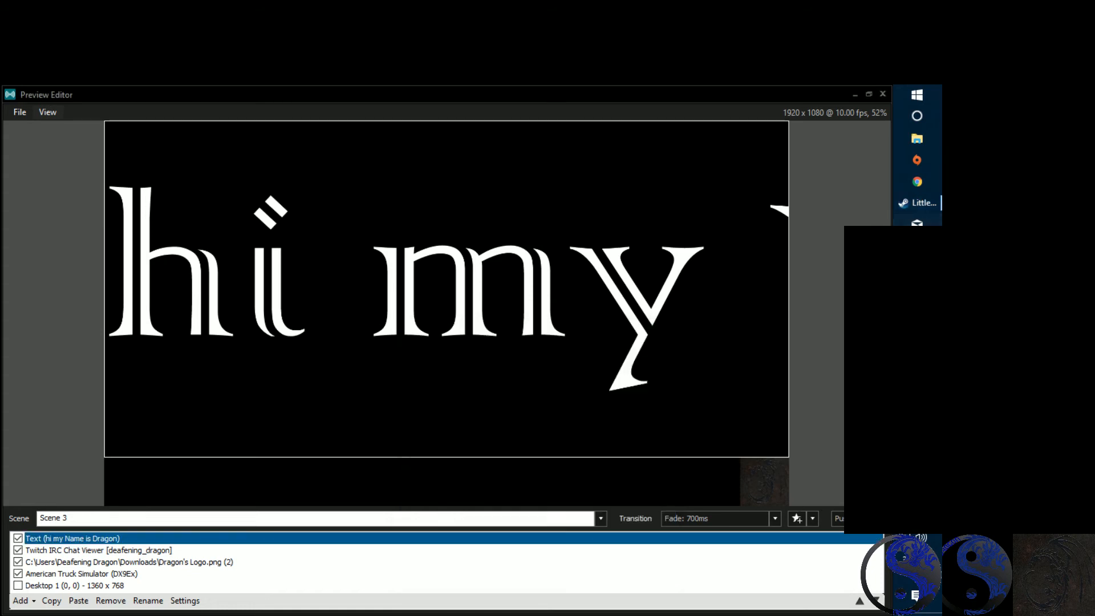
{"action": "left_click", "coordinate": [184, 601]}
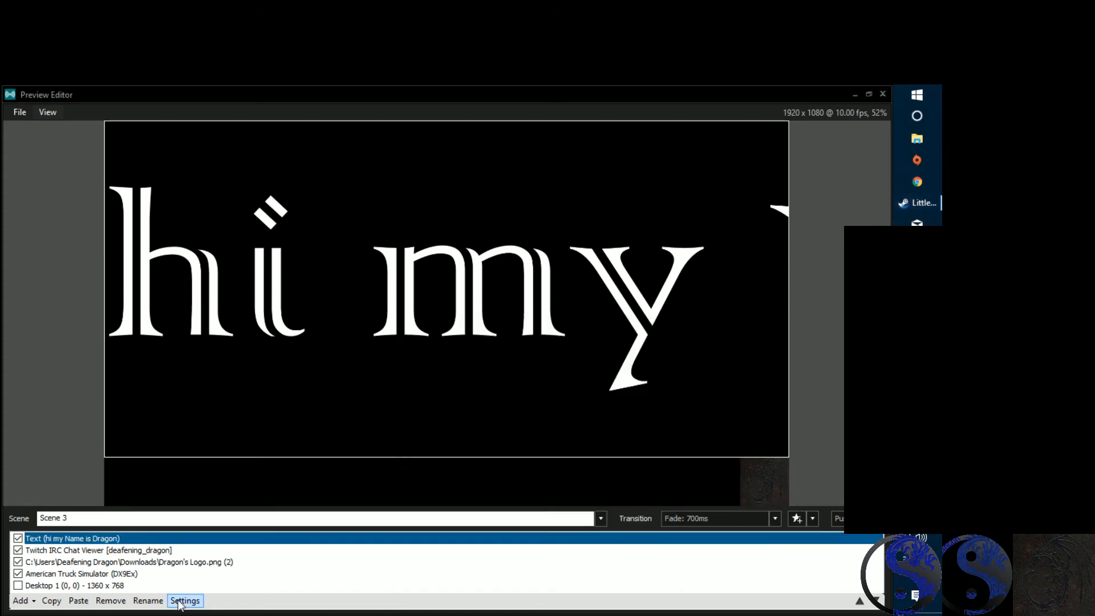
{"action": "left_click", "coordinate": [647, 292]}
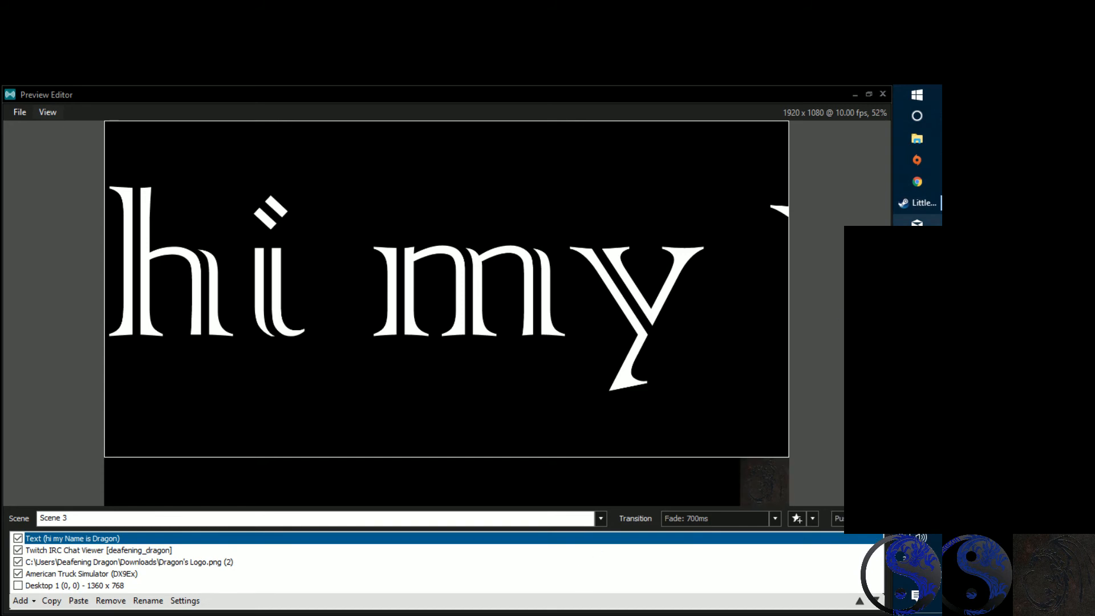
{"action": "left_click", "coordinate": [879, 518]}
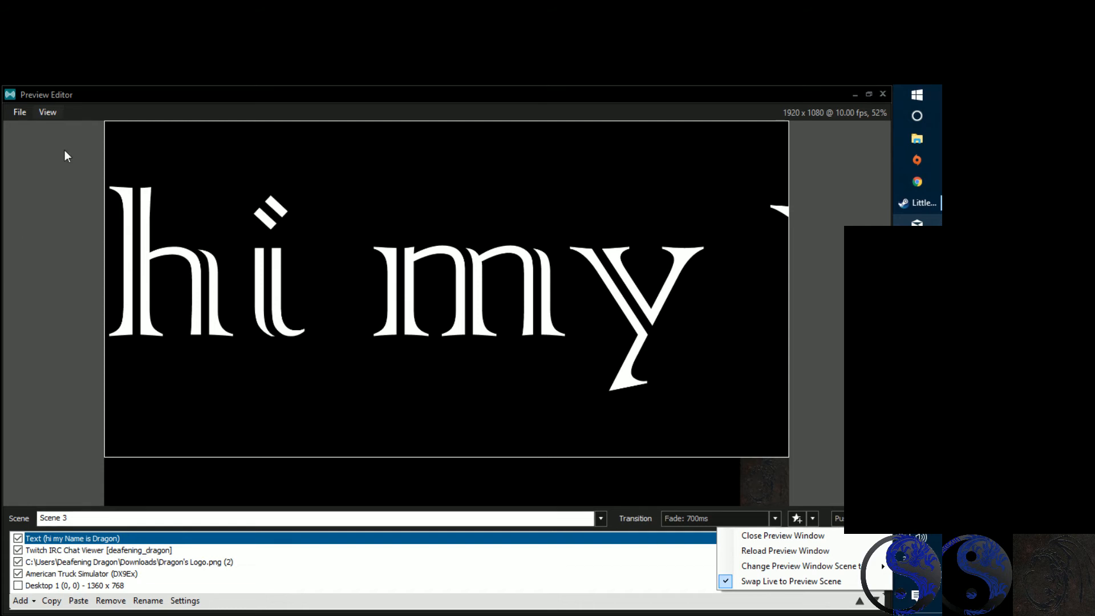
{"action": "left_click_drag", "start_coordinate": [257, 92], "coordinate": [356, 95]}
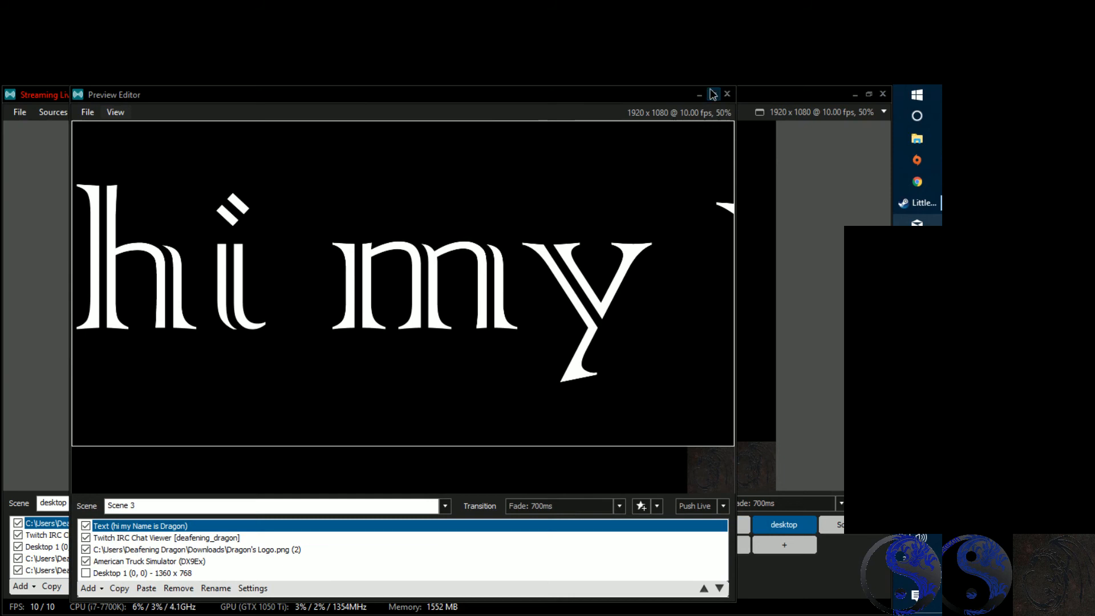
{"action": "left_click", "coordinate": [712, 88]}
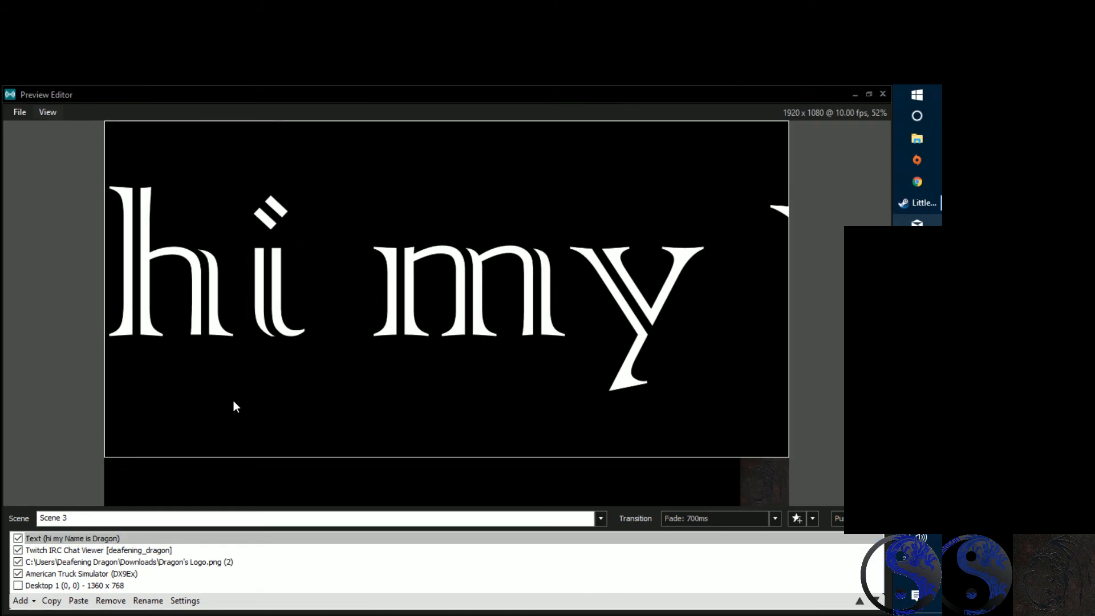
Remove the "hi my Name is Dragon" text source from Scene 3.
{"action": "left_click", "coordinate": [255, 443]}
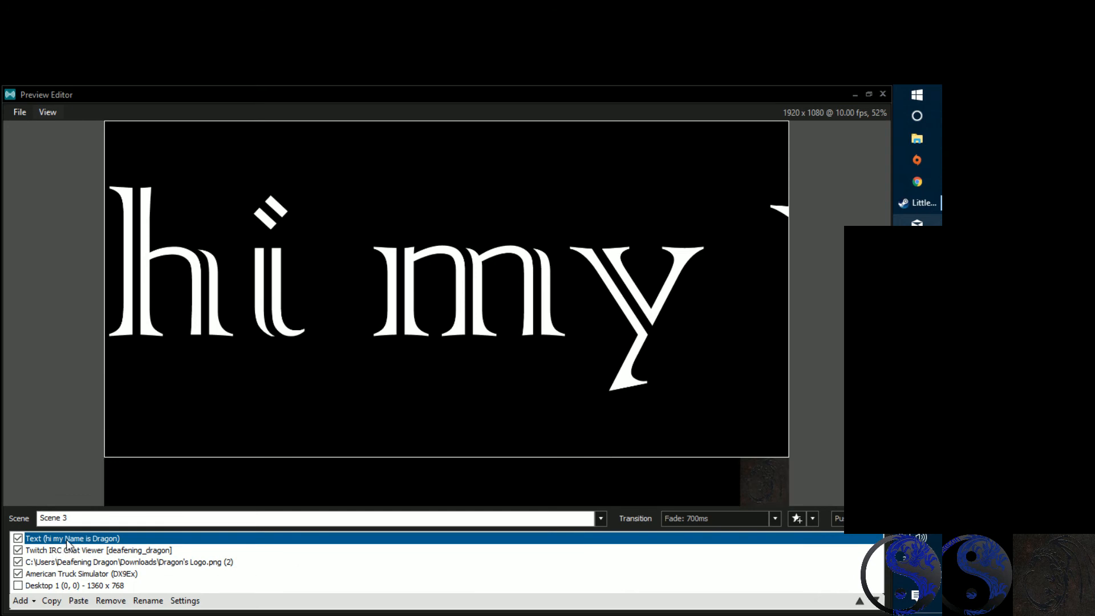
{"action": "left_click", "coordinate": [111, 600]}
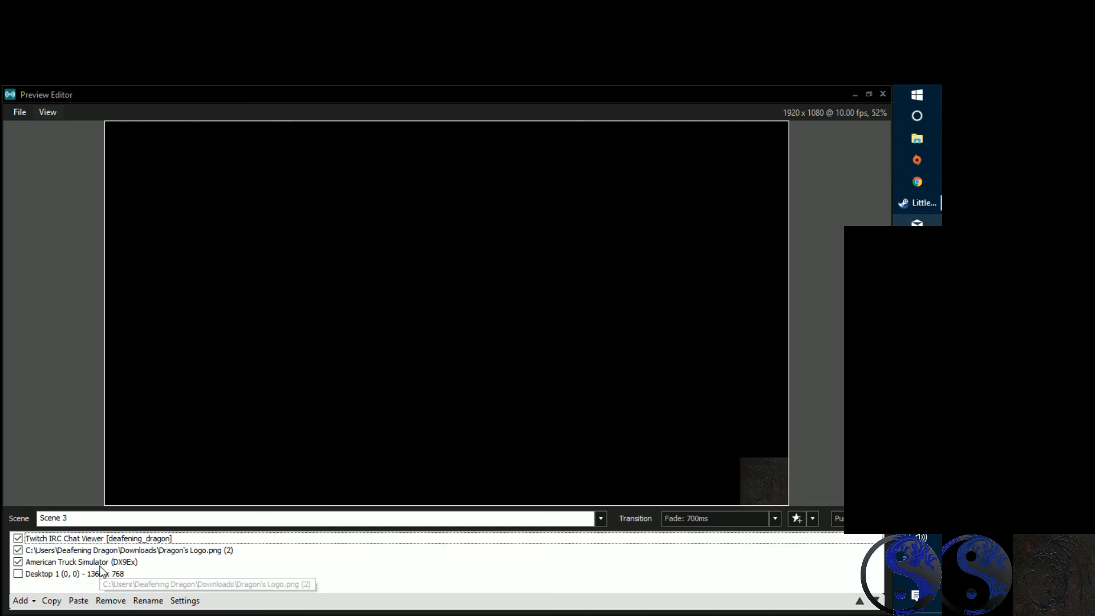
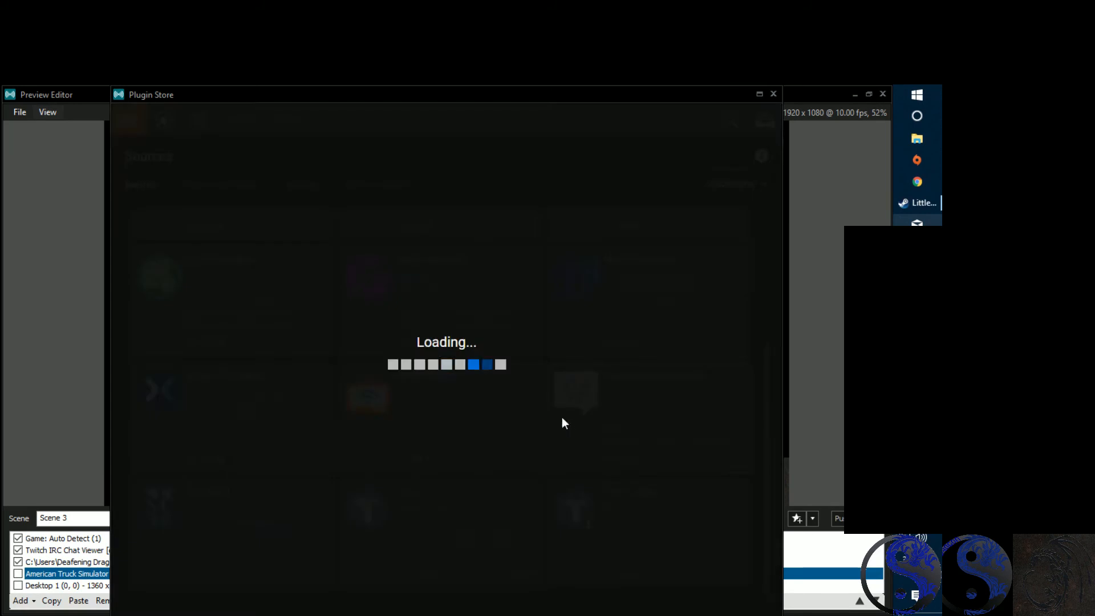
Install the YouTube Super Chat Alert plugin from the Plugin Store's sources and return to the plugin list.
{"action": "scroll", "coordinate": [562, 422], "scroll_direction": "down", "scroll_amount": 5}
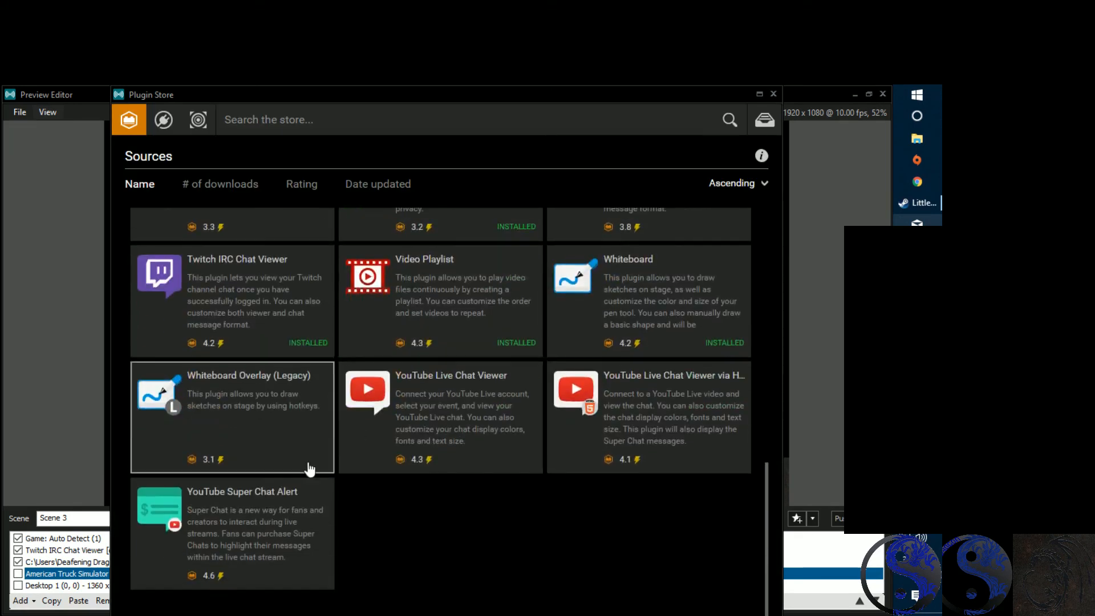
{"action": "scroll", "coordinate": [455, 448], "scroll_direction": "up", "scroll_amount": 4}
{"action": "scroll", "coordinate": [456, 452], "scroll_direction": "down", "scroll_amount": 4}
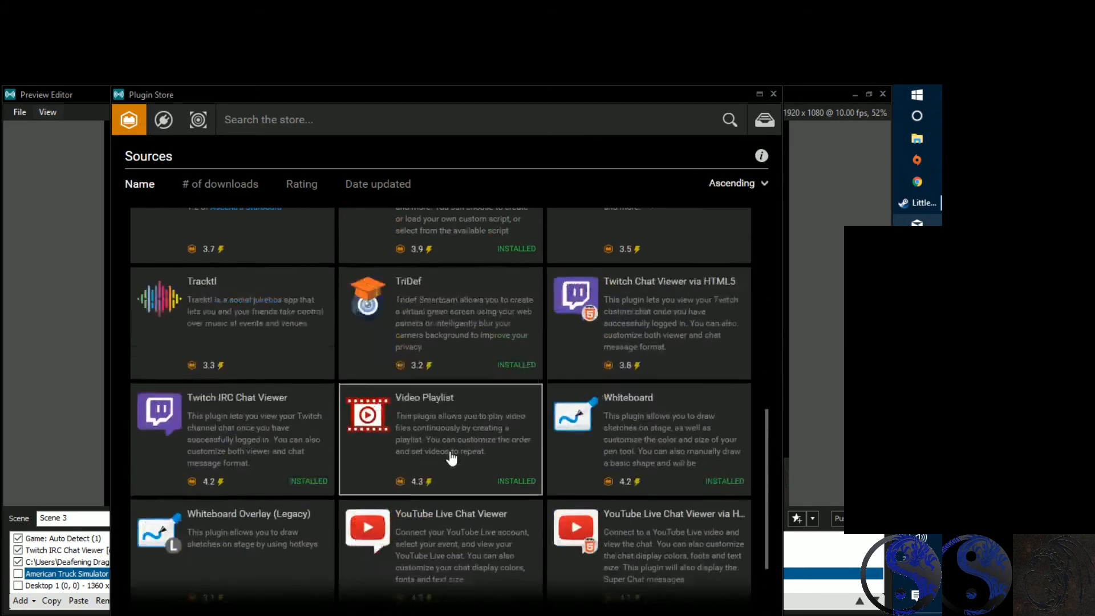
{"action": "left_click", "coordinate": [221, 536]}
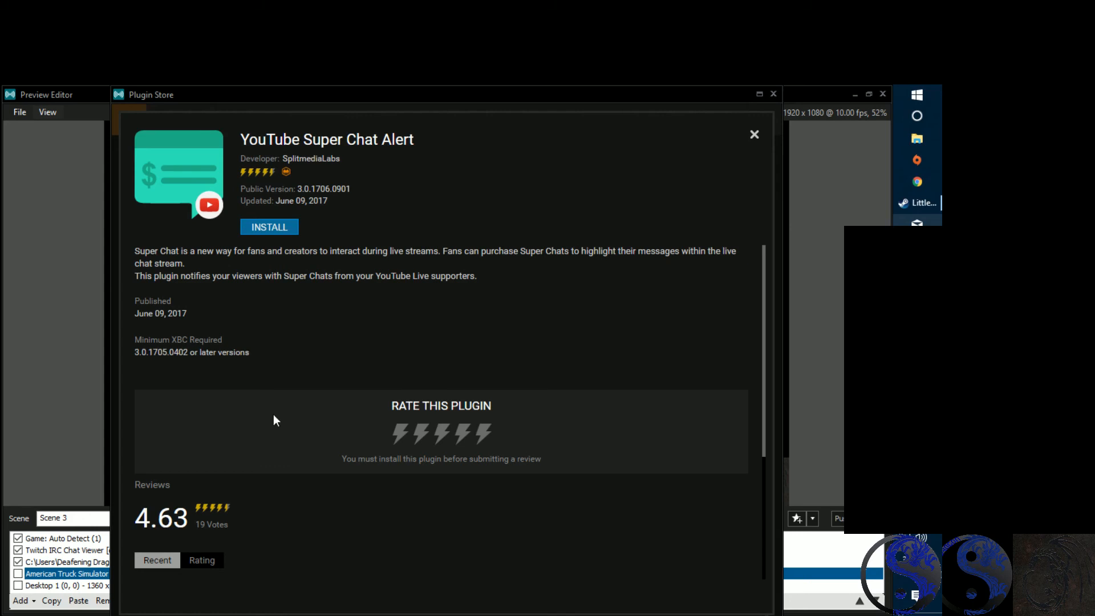
{"action": "left_click", "coordinate": [261, 226]}
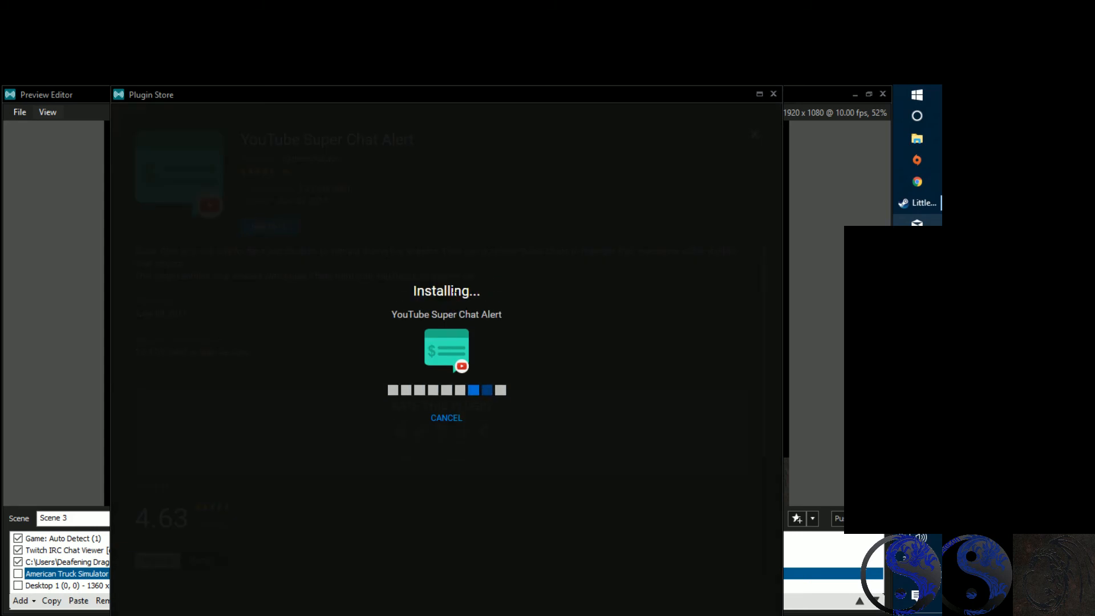
{"action": "left_click", "coordinate": [451, 396]}
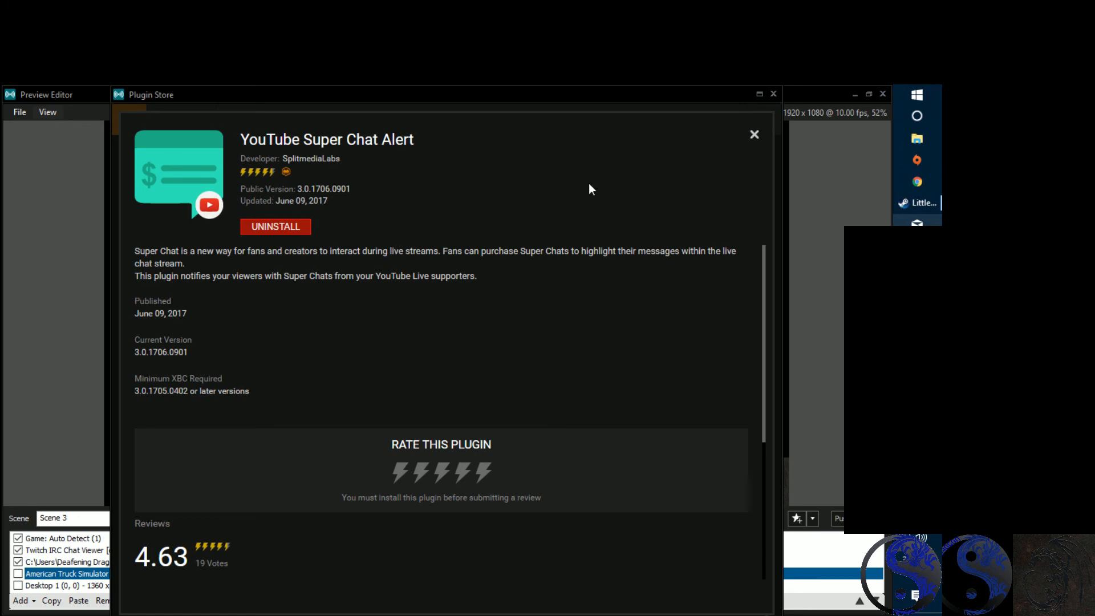
{"action": "left_click", "coordinate": [754, 136]}
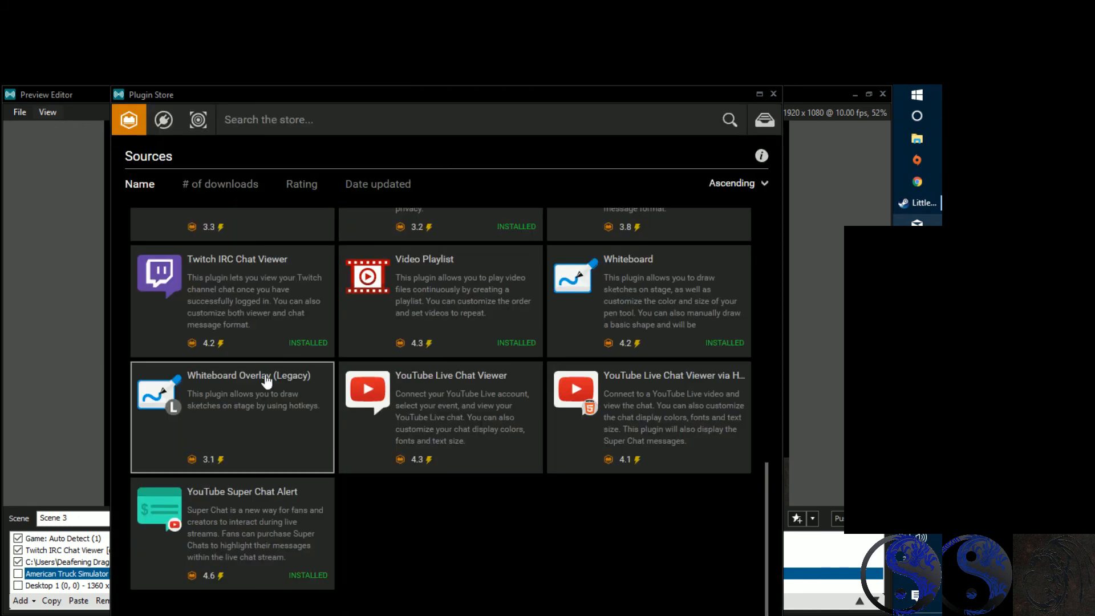
Include extensions in the Plugin Store listing and look through the available sources and extensions.
{"action": "scroll", "coordinate": [532, 545], "scroll_direction": "up", "scroll_amount": 15}
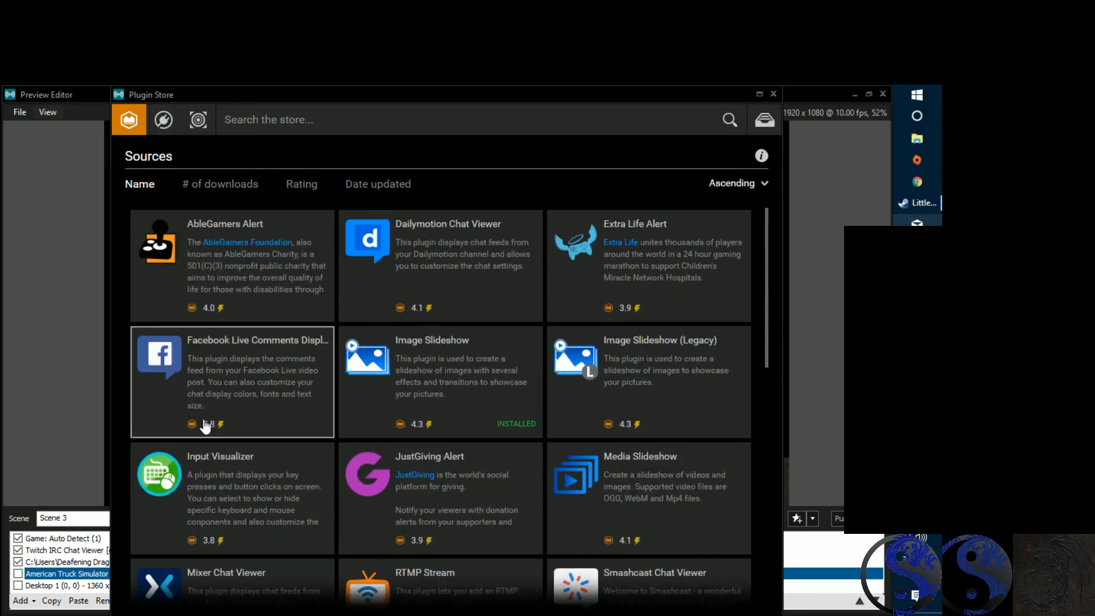
{"action": "left_click", "coordinate": [166, 122]}
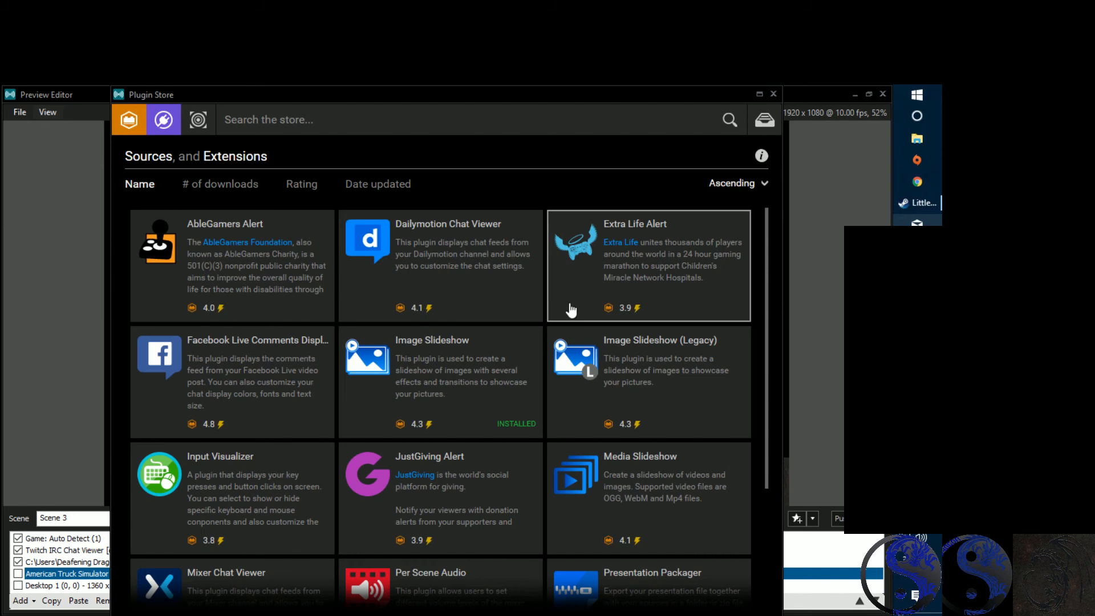
{"action": "scroll", "coordinate": [330, 390], "scroll_direction": "down", "scroll_amount": 2}
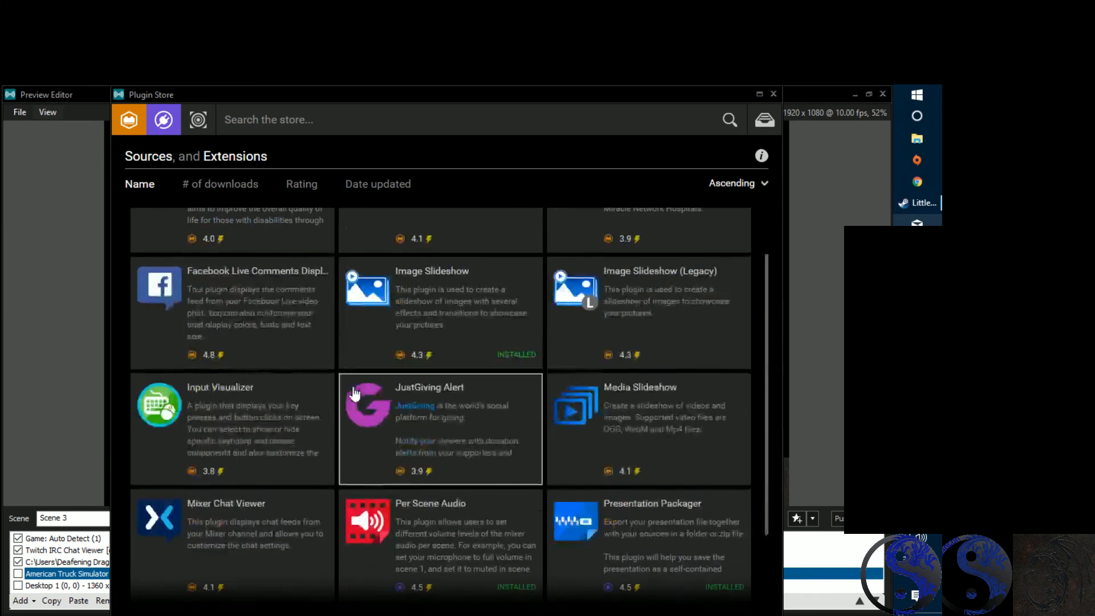
{"action": "scroll", "coordinate": [353, 392], "scroll_direction": "down", "scroll_amount": 1}
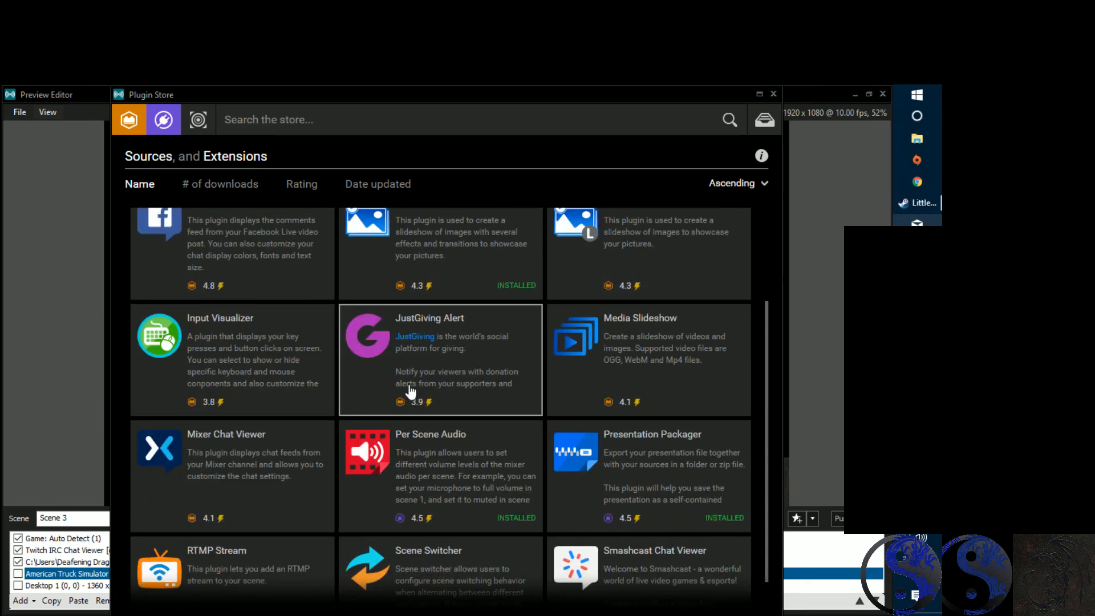
{"action": "scroll", "coordinate": [409, 392], "scroll_direction": "down", "scroll_amount": 1}
{"action": "scroll", "coordinate": [342, 450], "scroll_direction": "down", "scroll_amount": 2}
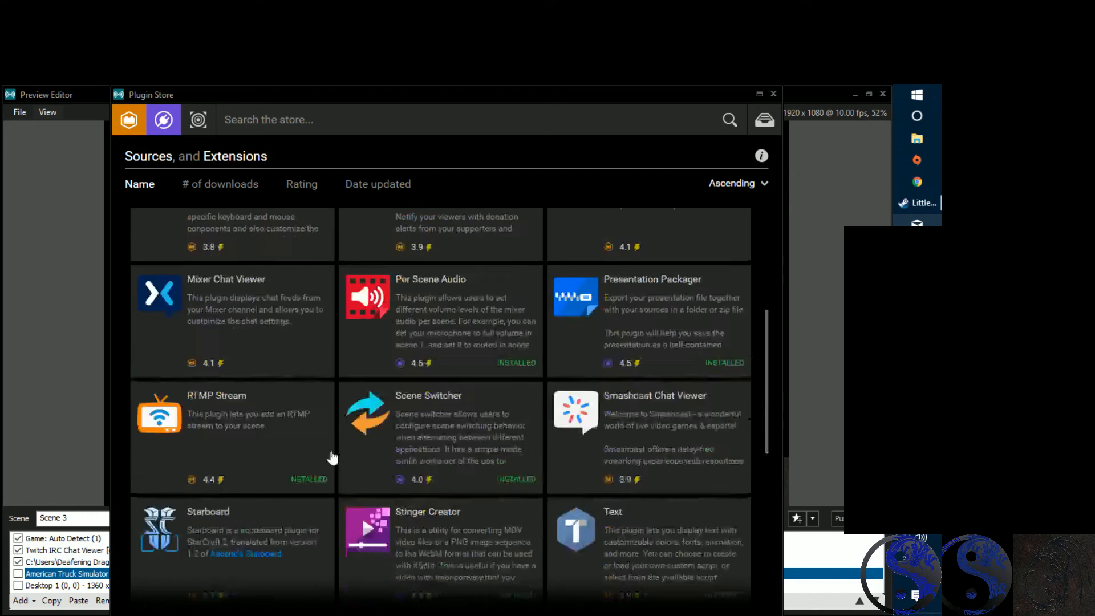
{"action": "scroll", "coordinate": [332, 458], "scroll_direction": "down", "scroll_amount": 2}
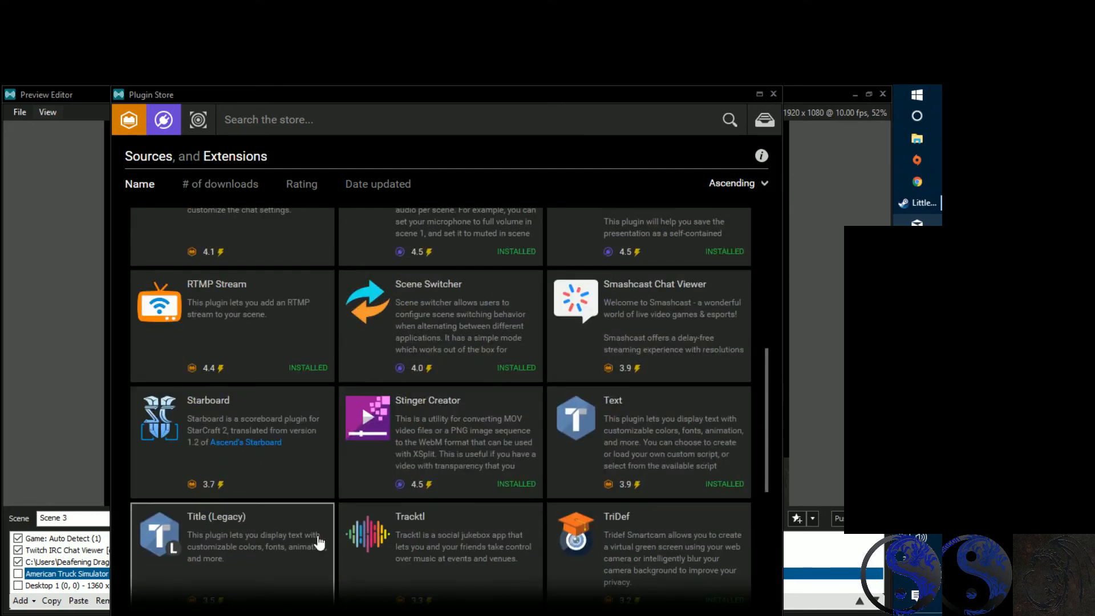
{"action": "scroll", "coordinate": [555, 452], "scroll_direction": "down", "scroll_amount": 5}
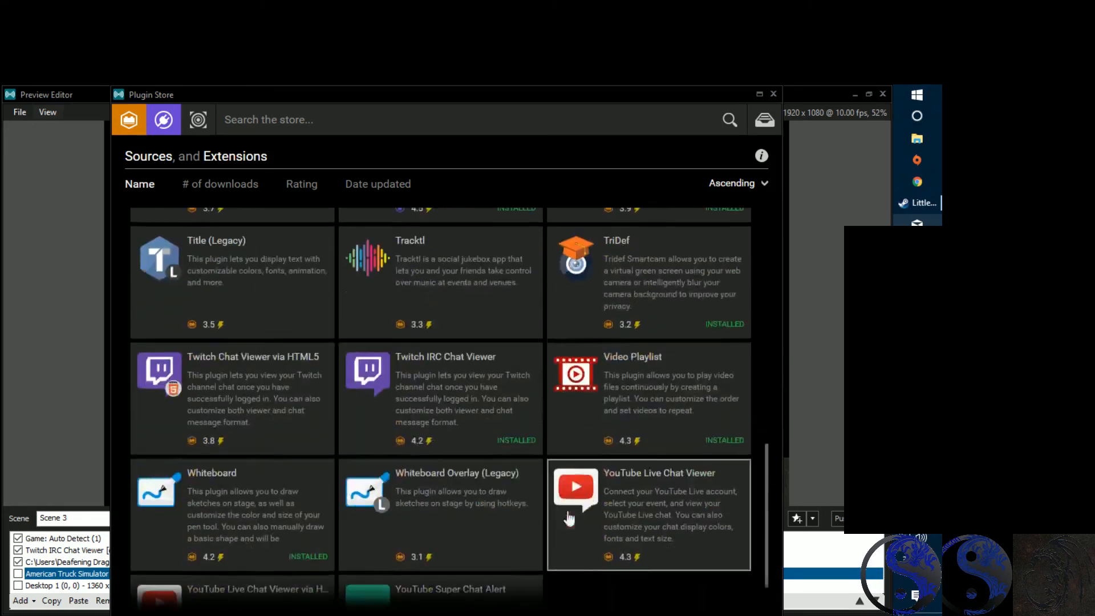
{"action": "scroll", "coordinate": [565, 516], "scroll_direction": "down", "scroll_amount": 2}
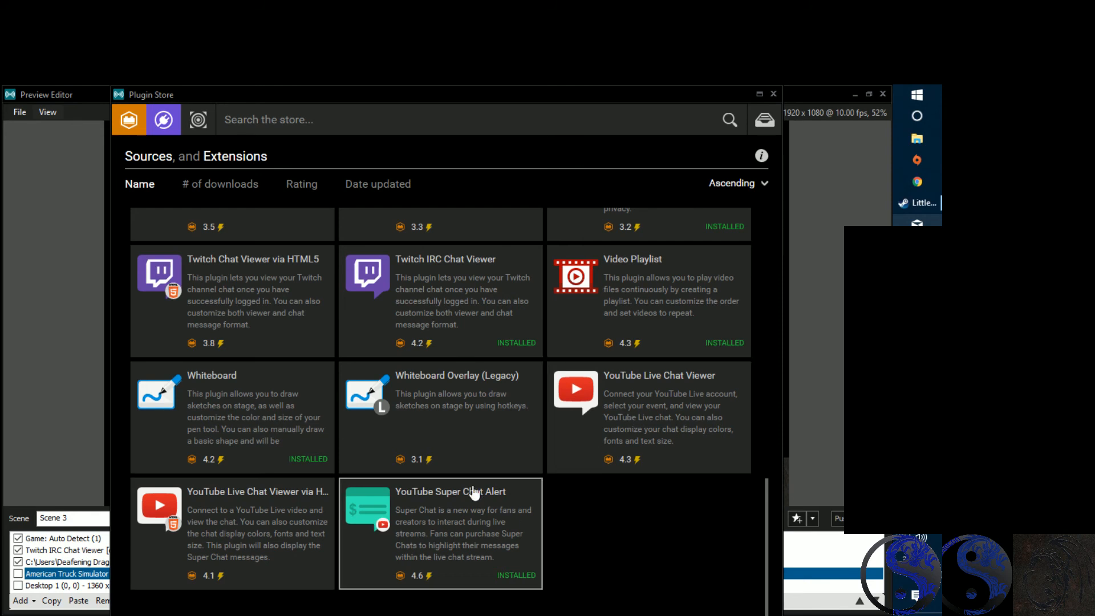
Install the YouTube Live Chat Viewer plugin, recheck its details page and return to the plugin list.
{"action": "left_click", "coordinate": [643, 403]}
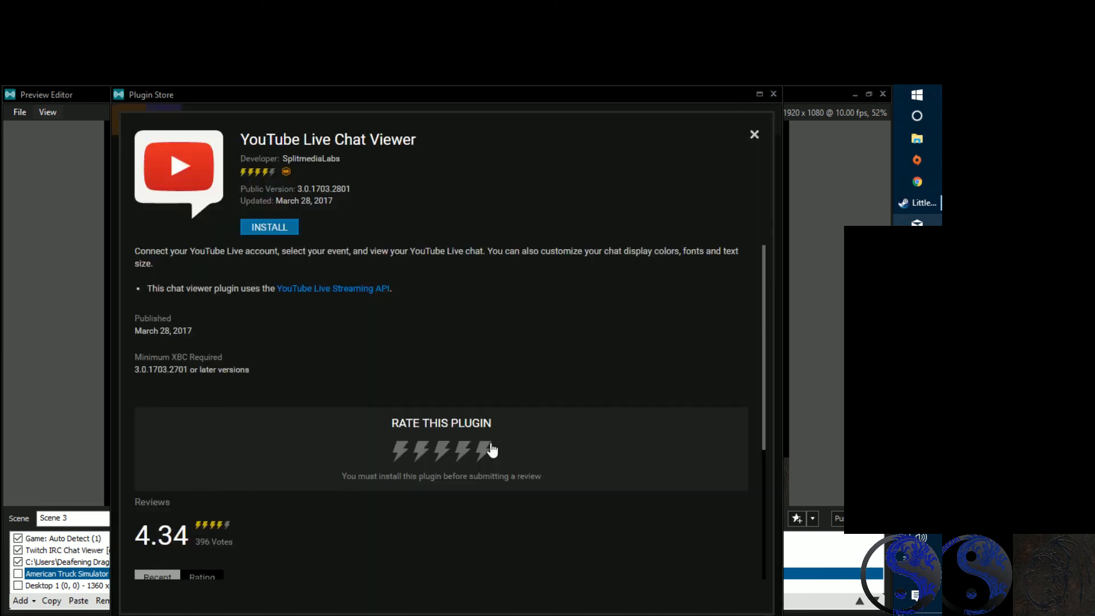
{"action": "left_click", "coordinate": [269, 227]}
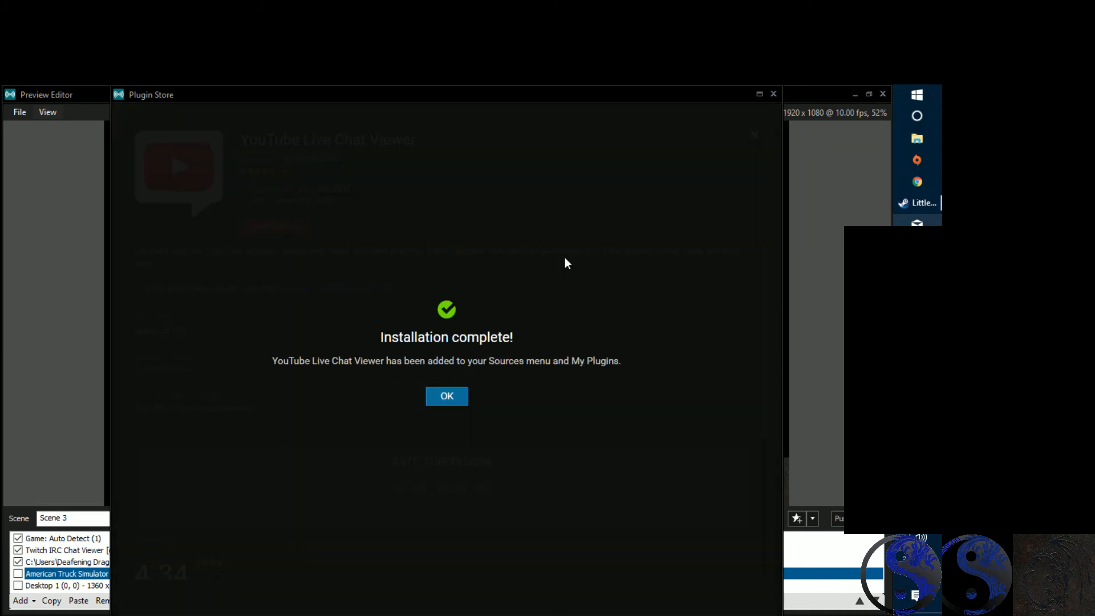
{"action": "left_click", "coordinate": [446, 395]}
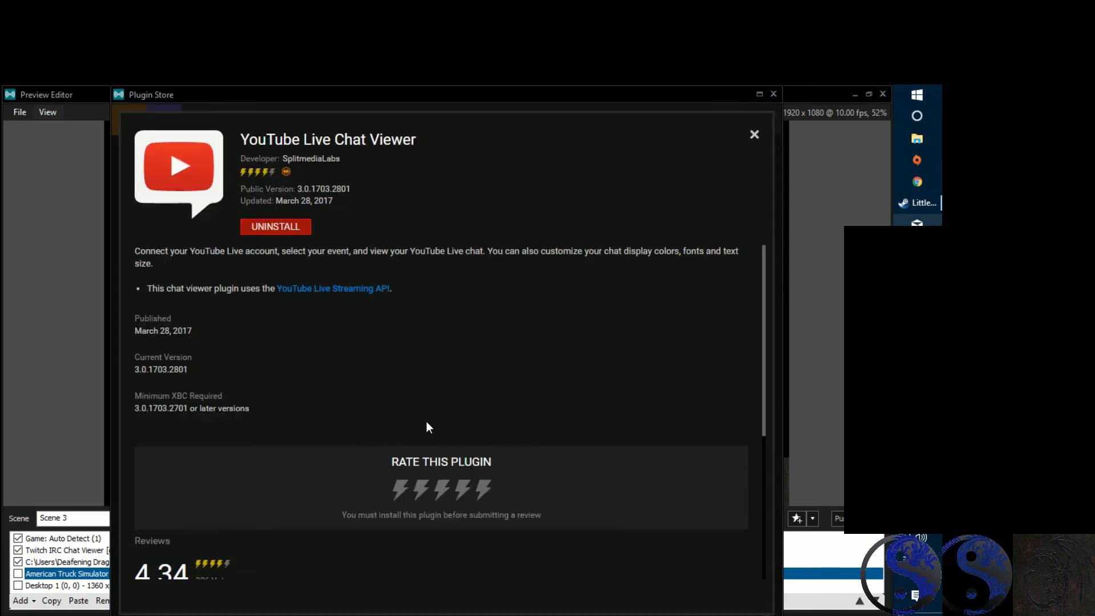
{"action": "left_click", "coordinate": [754, 134]}
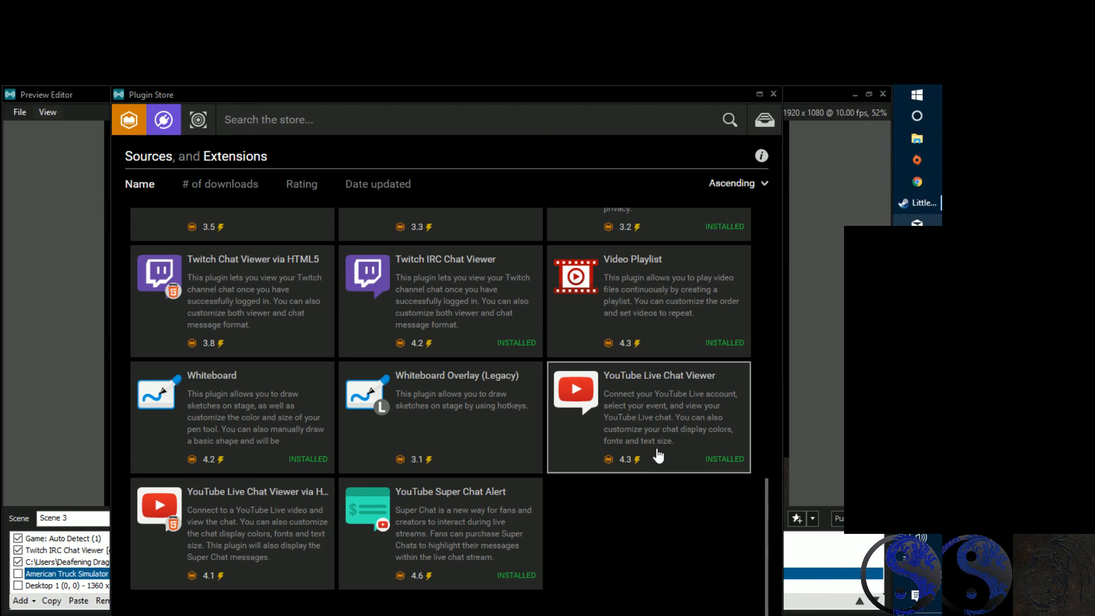
{"action": "left_click", "coordinate": [632, 459]}
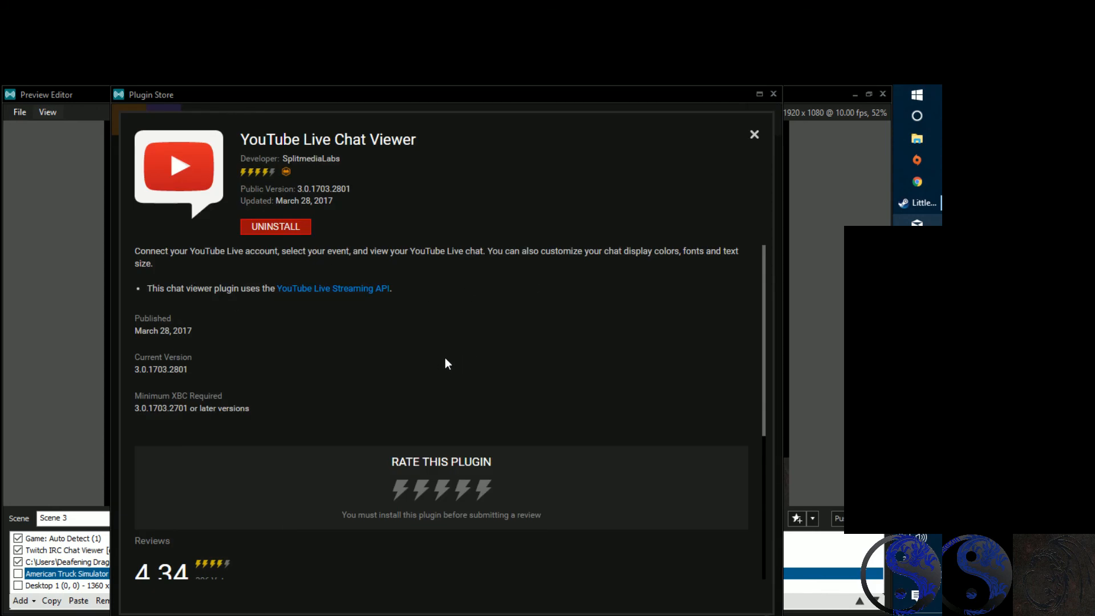
{"action": "left_click", "coordinate": [753, 137]}
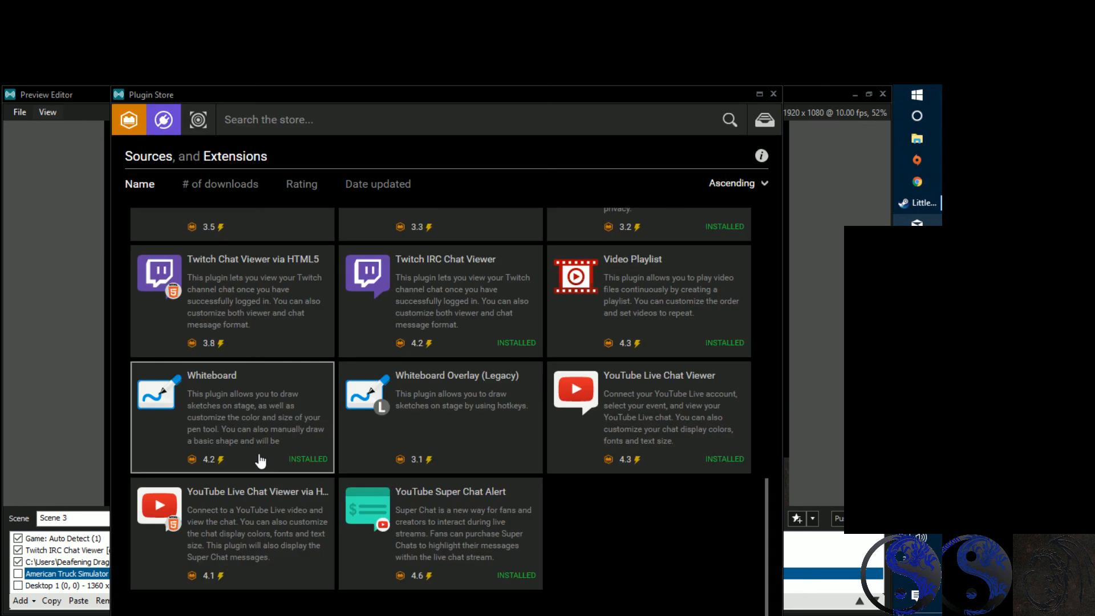
Install the YouTube Live Chat Viewer via HTML5 plugin and return to the plugin list.
{"action": "left_click", "coordinate": [240, 523]}
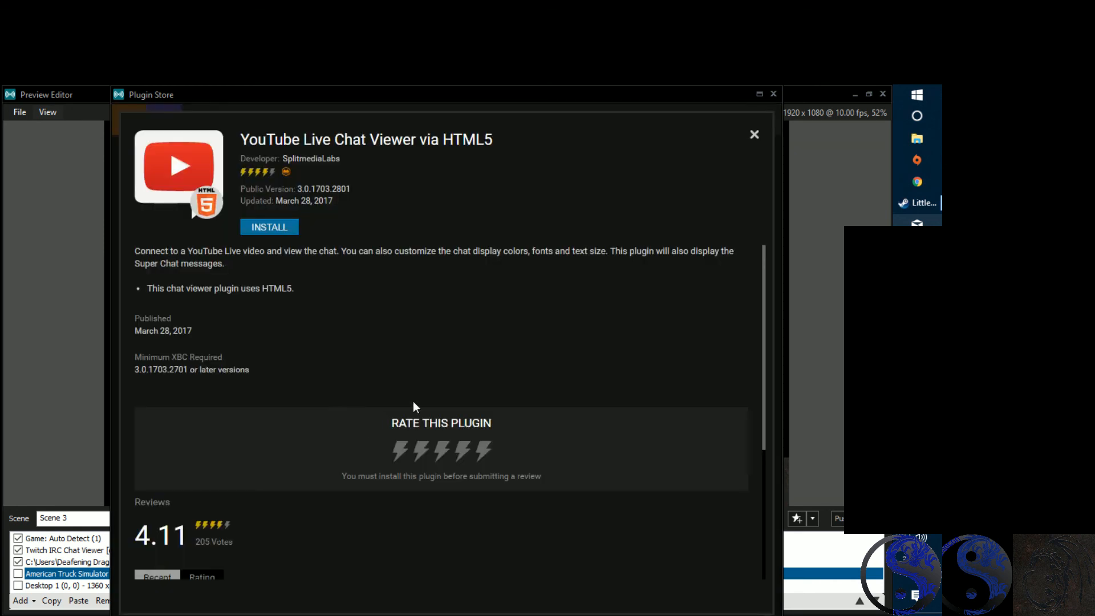
{"action": "left_click", "coordinate": [248, 225]}
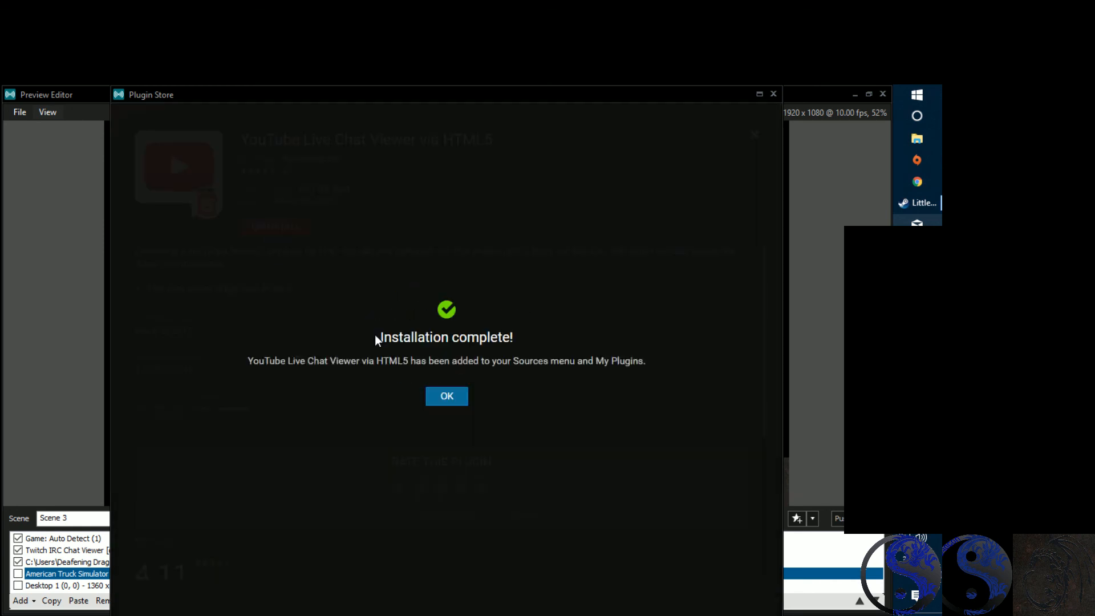
{"action": "left_click", "coordinate": [440, 394]}
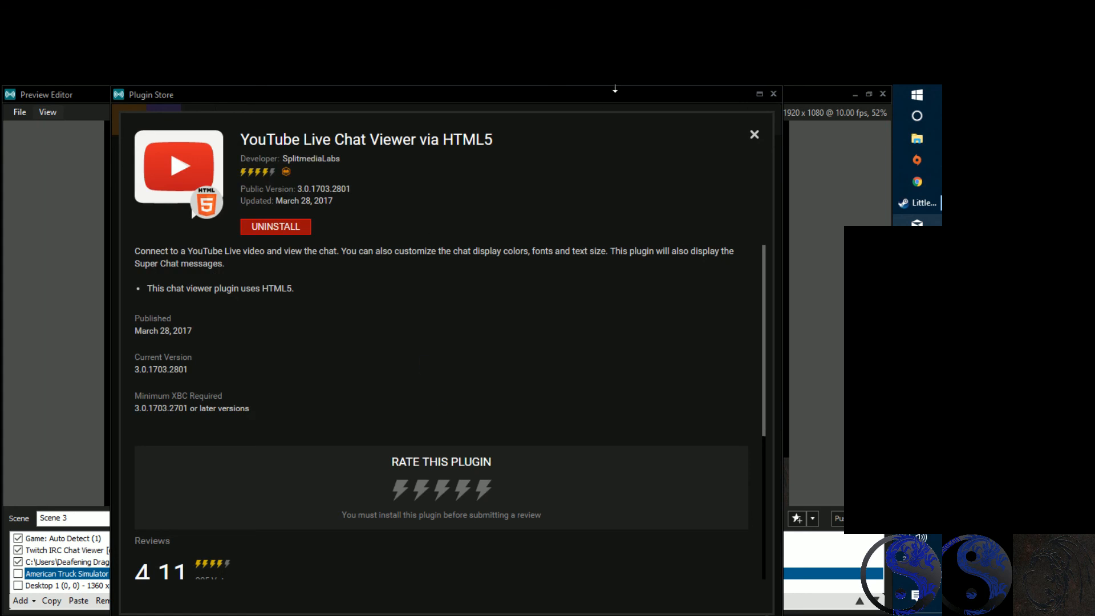
{"action": "left_click", "coordinate": [751, 136]}
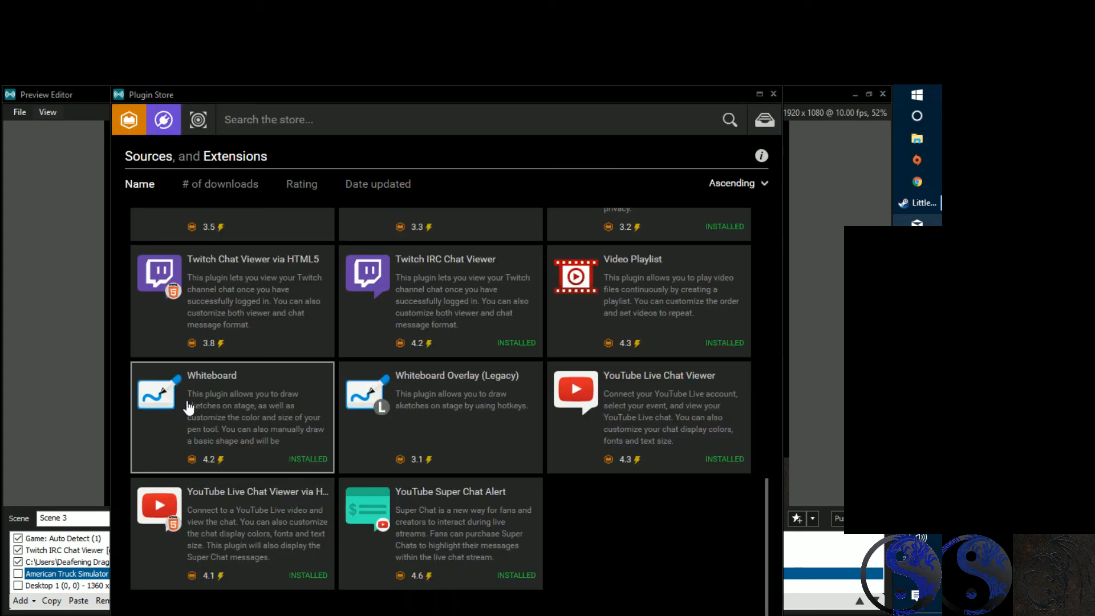
Uninstall the TriDef plugin and close the Plugin Store without submitting a review.
{"action": "scroll", "coordinate": [259, 339], "scroll_direction": "up", "scroll_amount": 2}
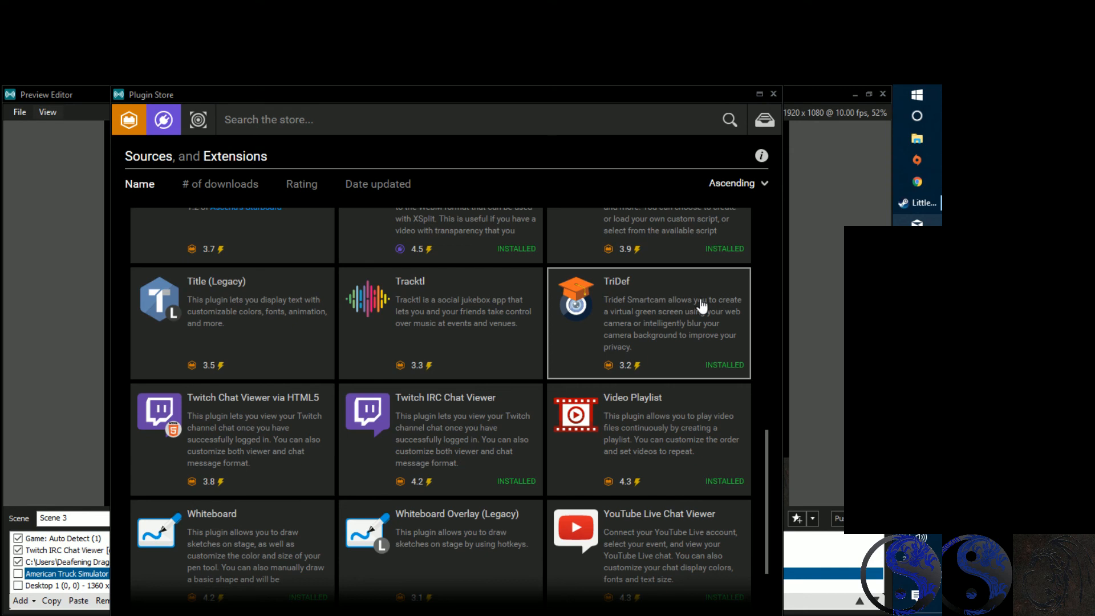
{"action": "left_click", "coordinate": [695, 322]}
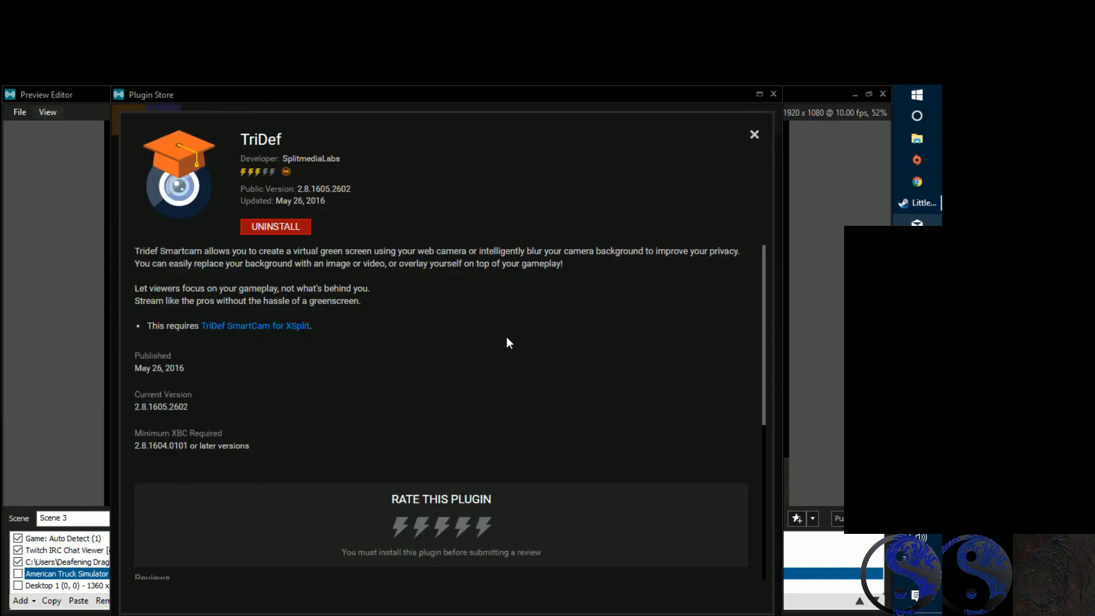
{"action": "left_click", "coordinate": [266, 228]}
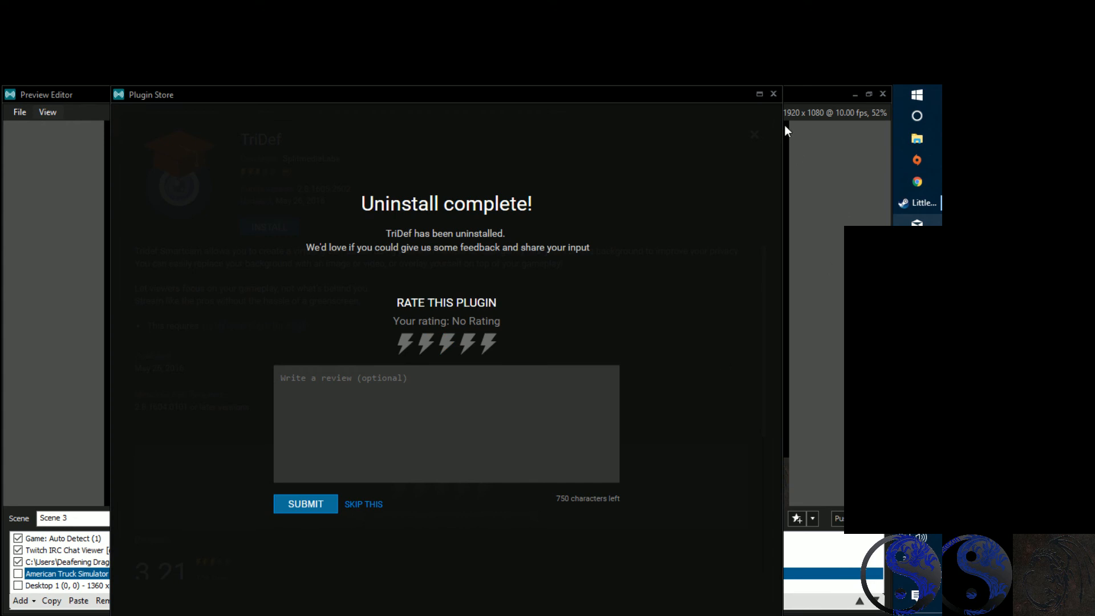
{"action": "left_click", "coordinate": [773, 94]}
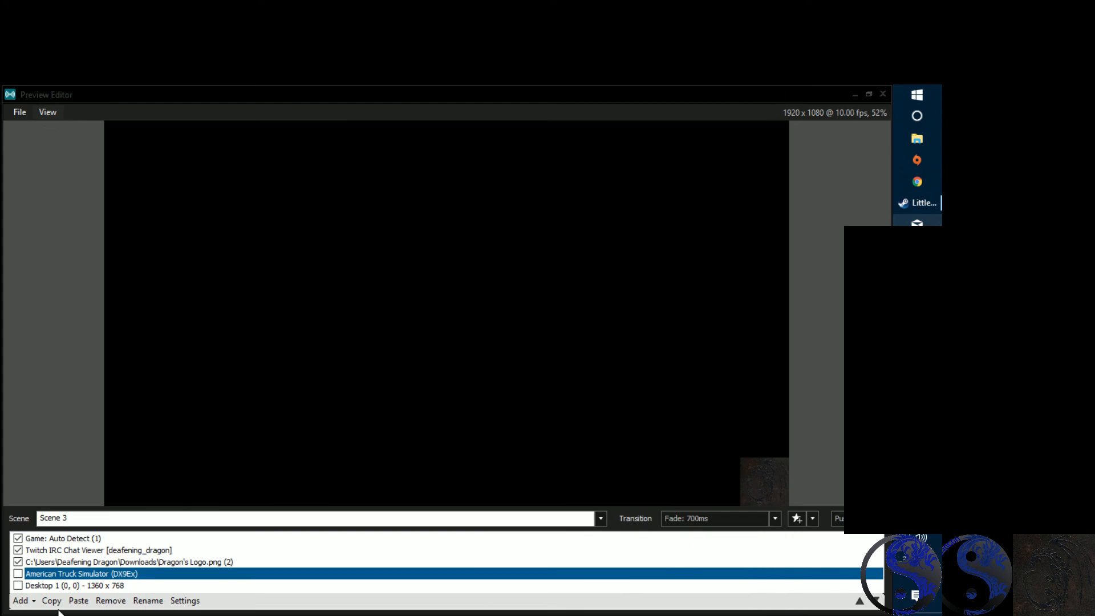
{"action": "left_click", "coordinate": [33, 601]}
{"action": "left_click", "coordinate": [98, 606]}
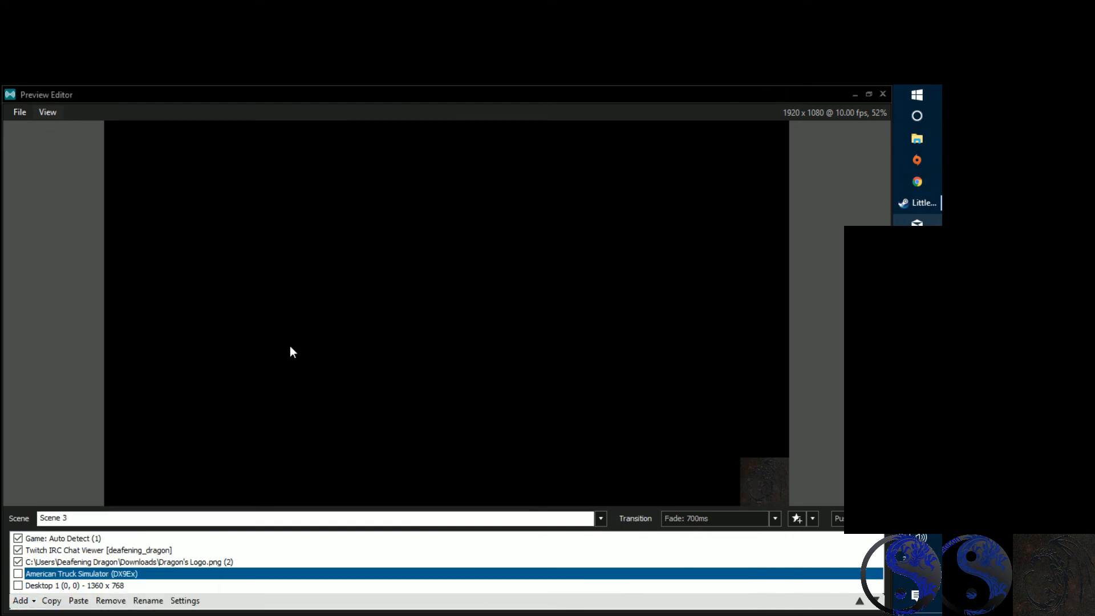
Browse the Plugin Store's sources, include extensions in the listing and look through the combined list.
{"action": "scroll", "coordinate": [544, 453], "scroll_direction": "down", "scroll_amount": 3}
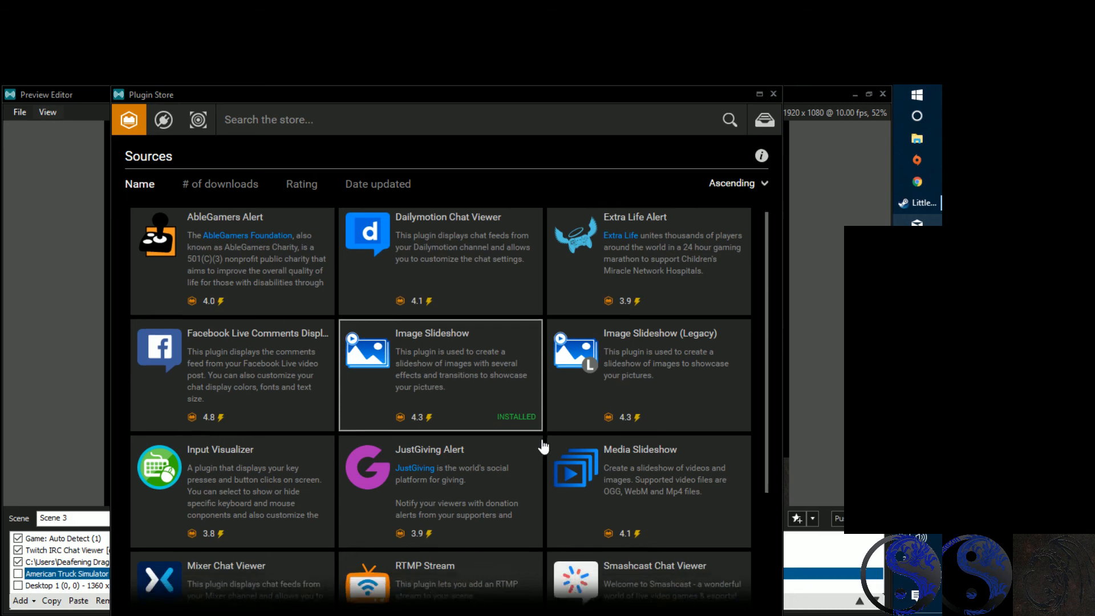
{"action": "scroll", "coordinate": [542, 456], "scroll_direction": "down", "scroll_amount": 10}
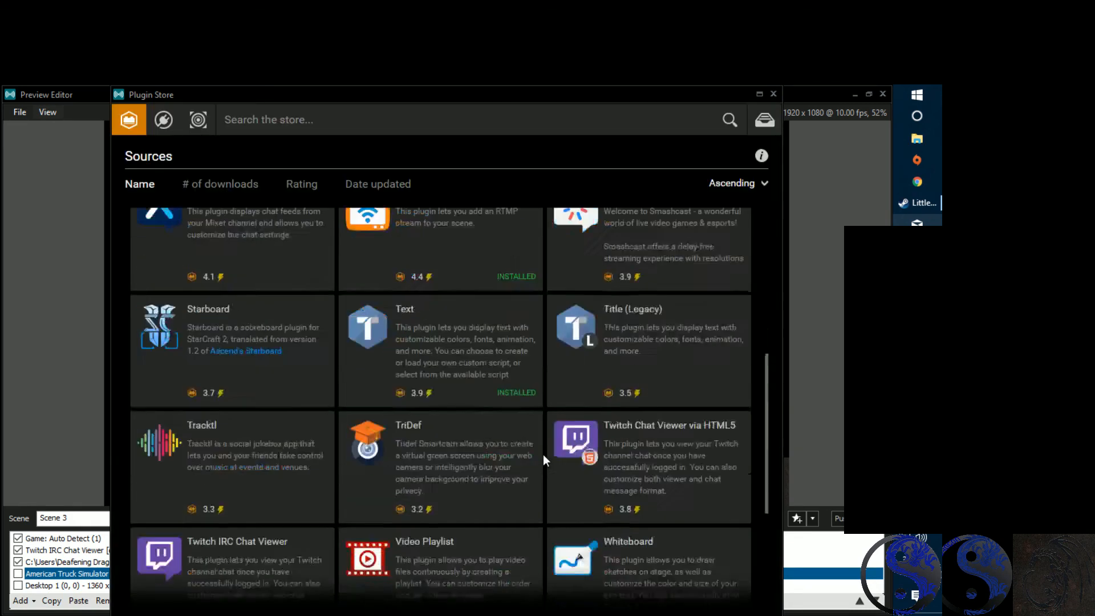
{"action": "scroll", "coordinate": [543, 456], "scroll_direction": "up", "scroll_amount": 13}
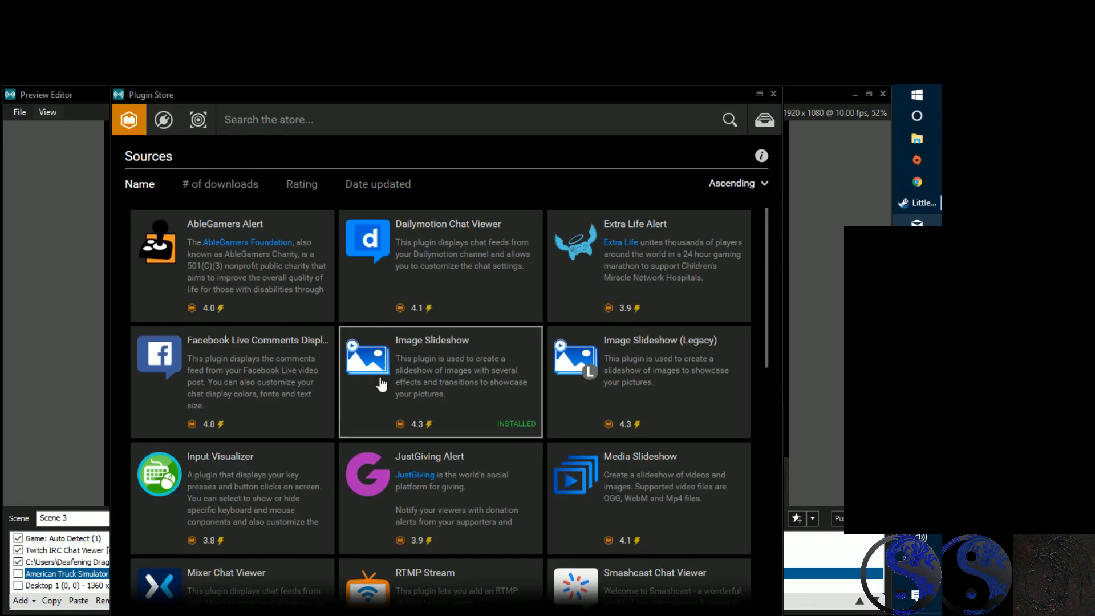
{"action": "left_click", "coordinate": [163, 119]}
{"action": "scroll", "coordinate": [596, 444], "scroll_direction": "down", "scroll_amount": 3}
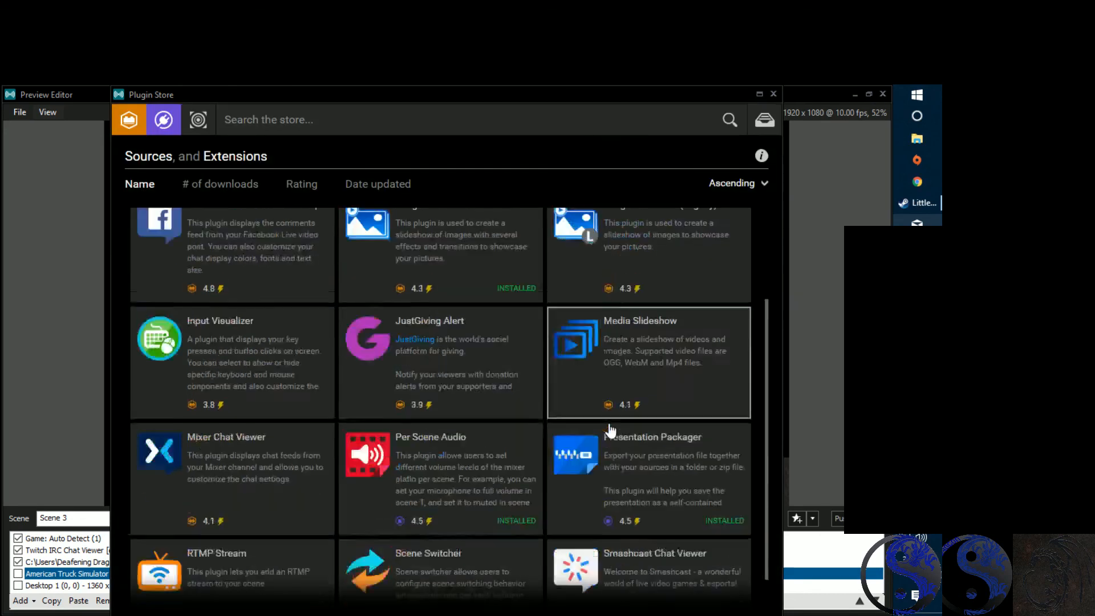
{"action": "scroll", "coordinate": [605, 433], "scroll_direction": "down", "scroll_amount": 3}
{"action": "scroll", "coordinate": [603, 436], "scroll_direction": "down", "scroll_amount": 2}
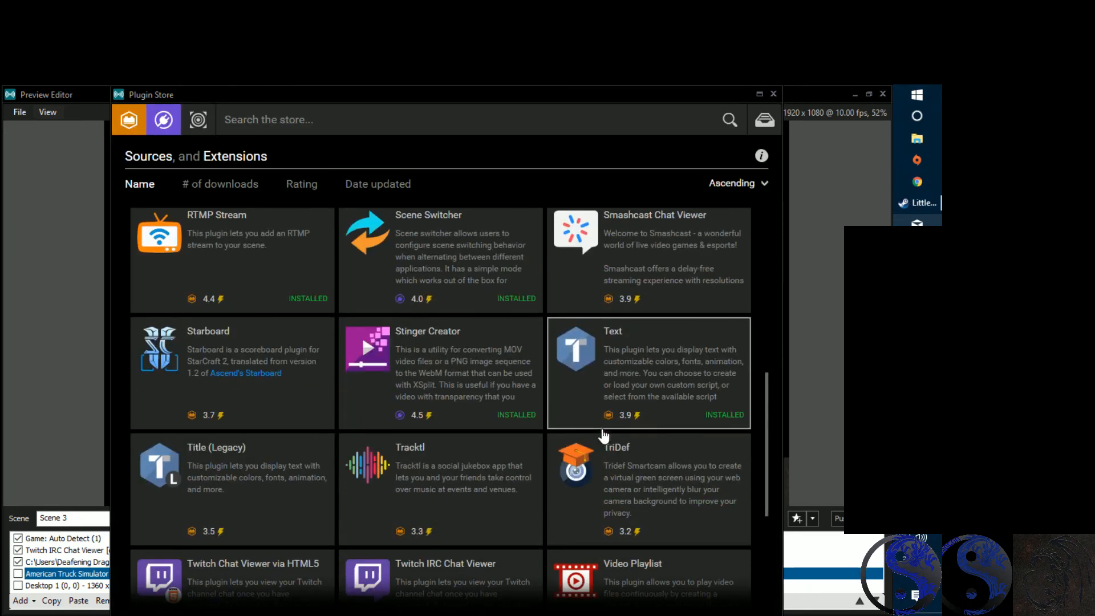
Install the TriDef plugin and return to the plugin list.
{"action": "left_click", "coordinate": [606, 502]}
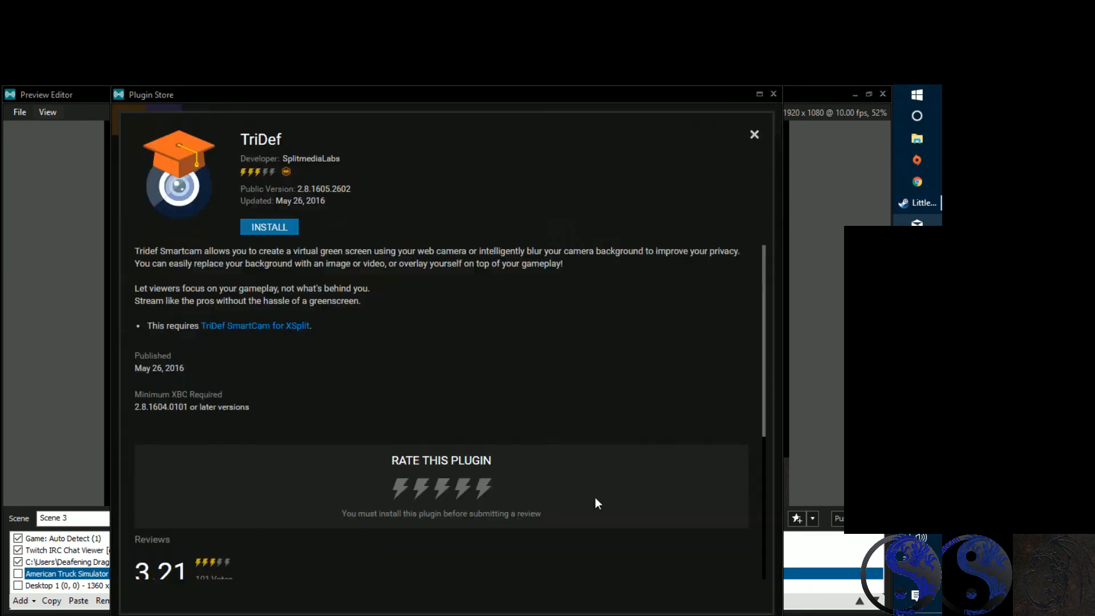
{"action": "left_click", "coordinate": [255, 230]}
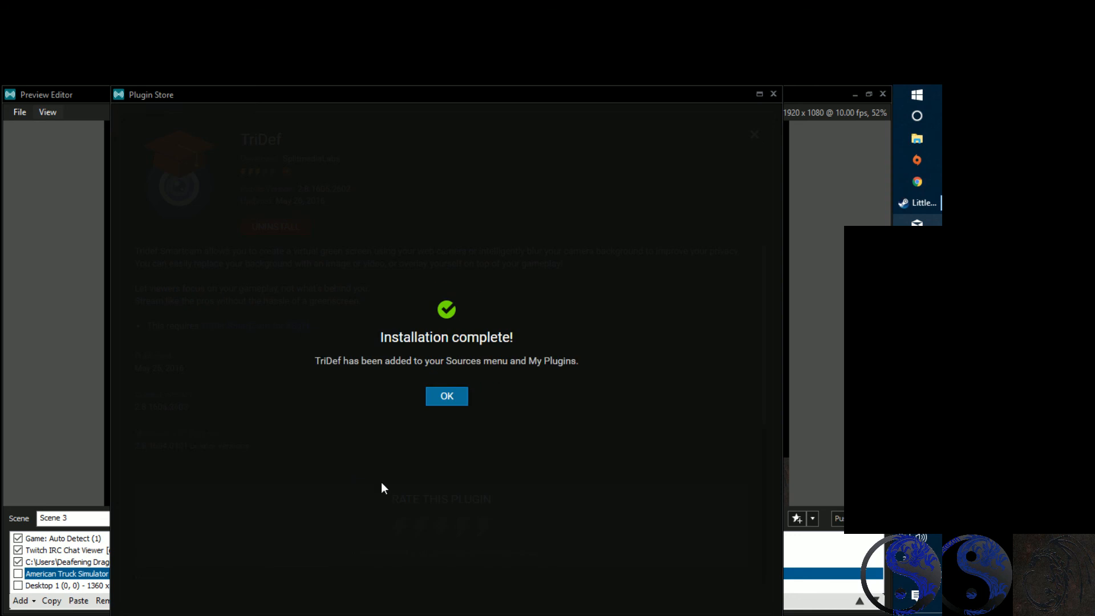
{"action": "left_click", "coordinate": [460, 398]}
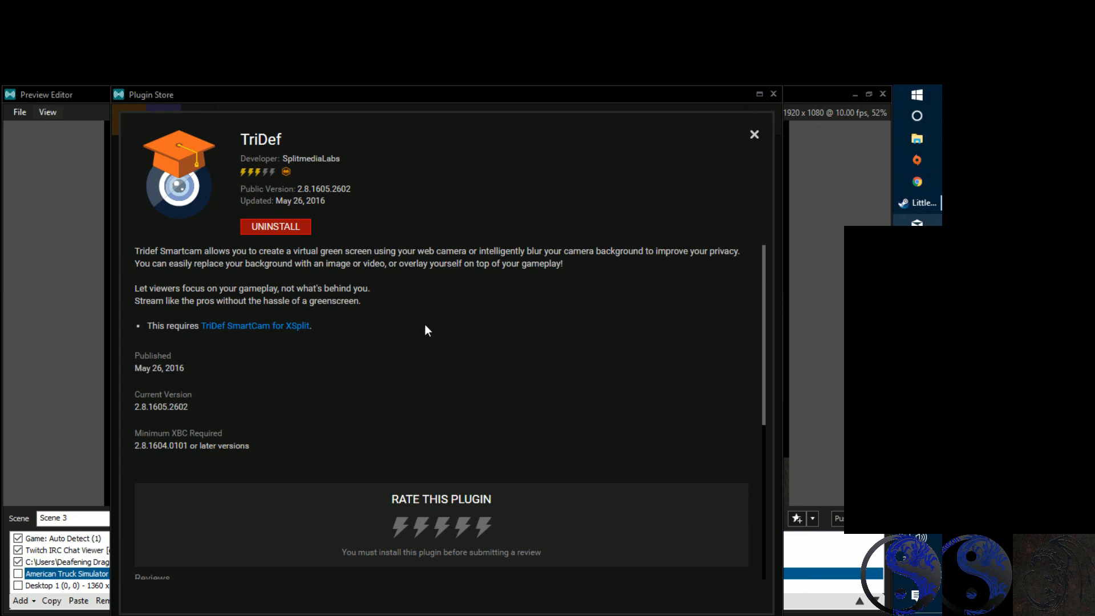
{"action": "left_click", "coordinate": [756, 134]}
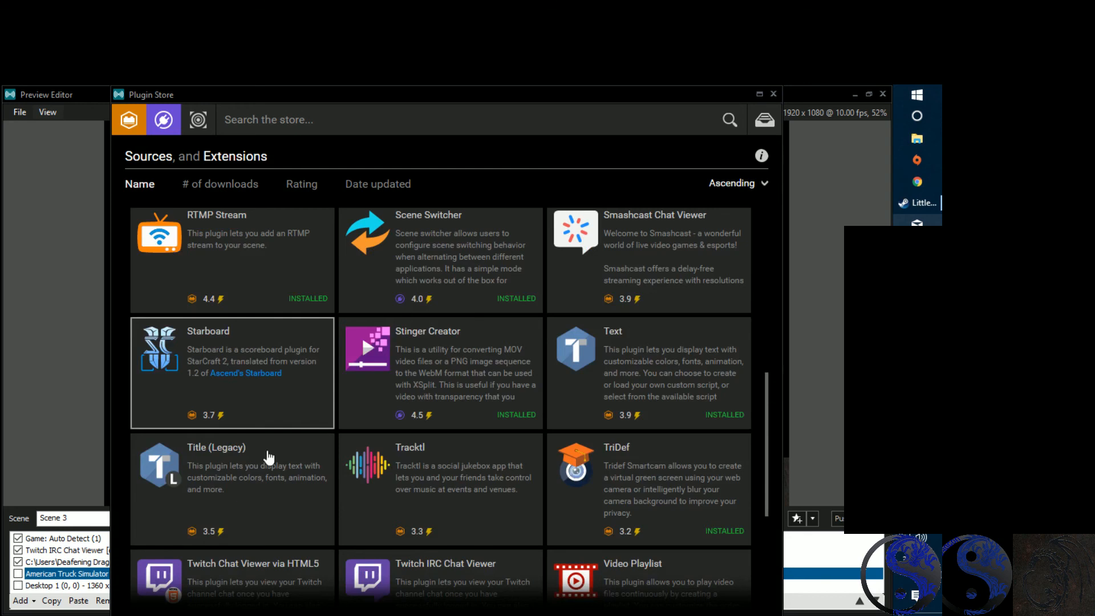
Check the Input Visualizer plugin's details page and browse the surrounding sources and extensions.
{"action": "scroll", "coordinate": [297, 333], "scroll_direction": "up", "scroll_amount": 1}
{"action": "scroll", "coordinate": [297, 332], "scroll_direction": "up", "scroll_amount": 5}
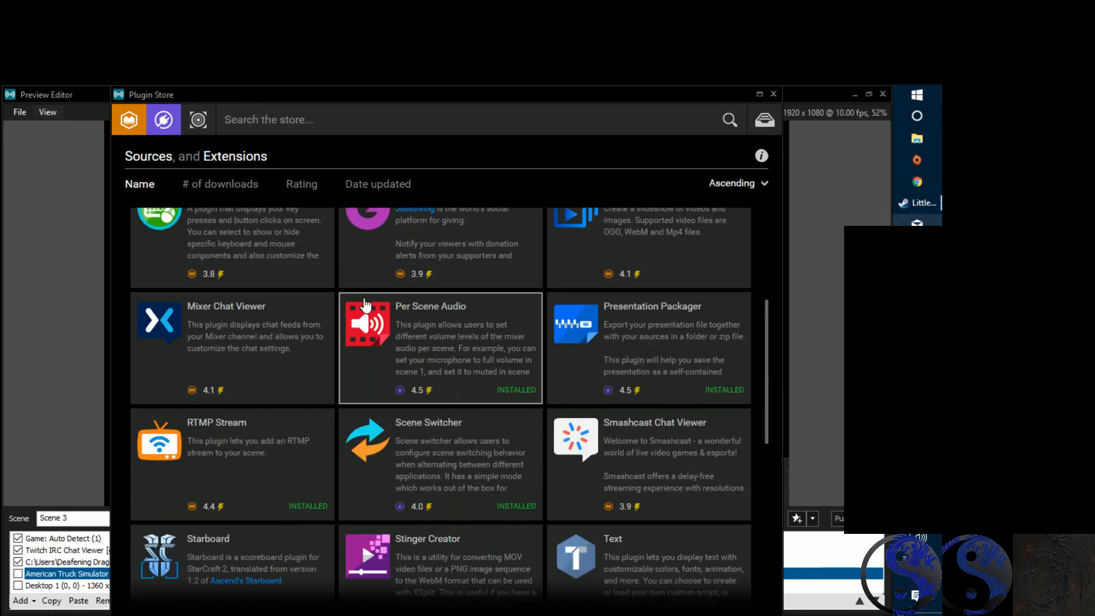
{"action": "scroll", "coordinate": [437, 290], "scroll_direction": "up", "scroll_amount": 3}
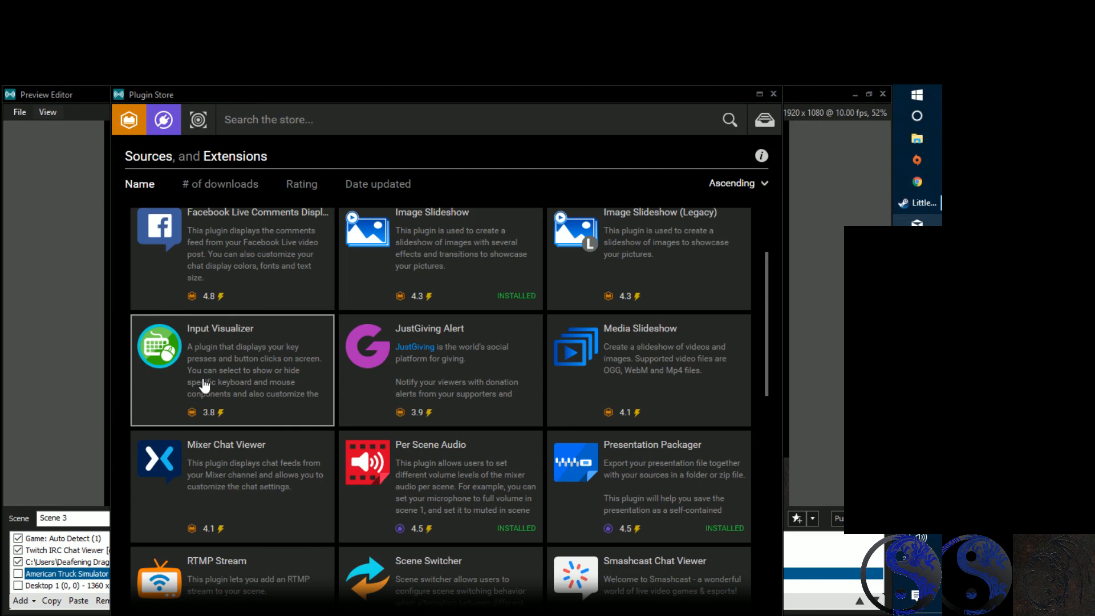
{"action": "left_click", "coordinate": [191, 365]}
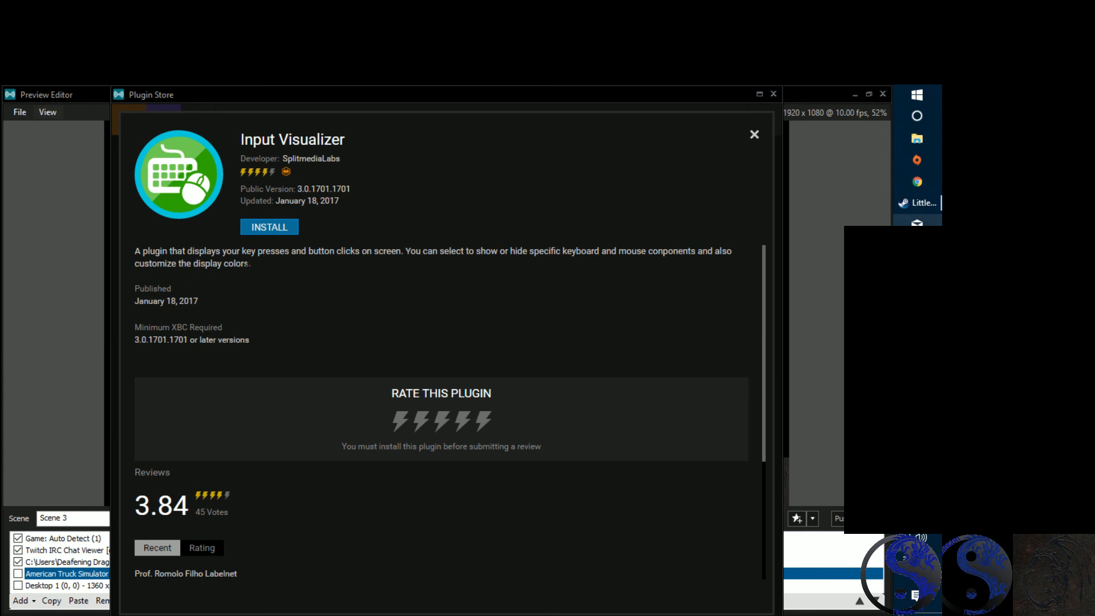
{"action": "left_click", "coordinate": [273, 227]}
{"action": "left_click", "coordinate": [753, 136]}
{"action": "scroll", "coordinate": [171, 297], "scroll_direction": "up", "scroll_amount": 2}
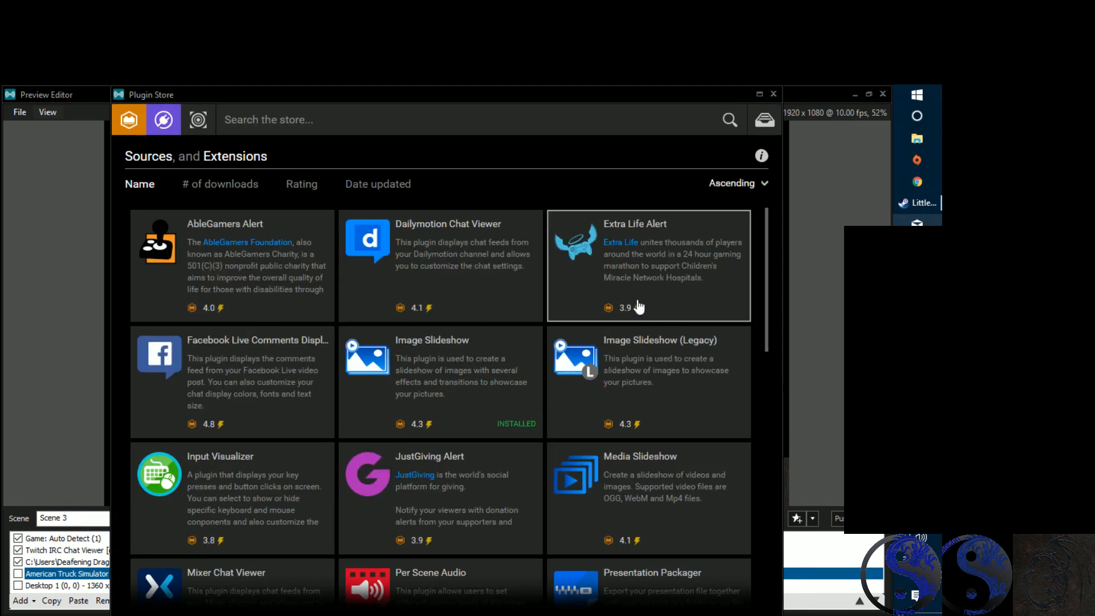
{"action": "scroll", "coordinate": [620, 297], "scroll_direction": "down", "scroll_amount": 5}
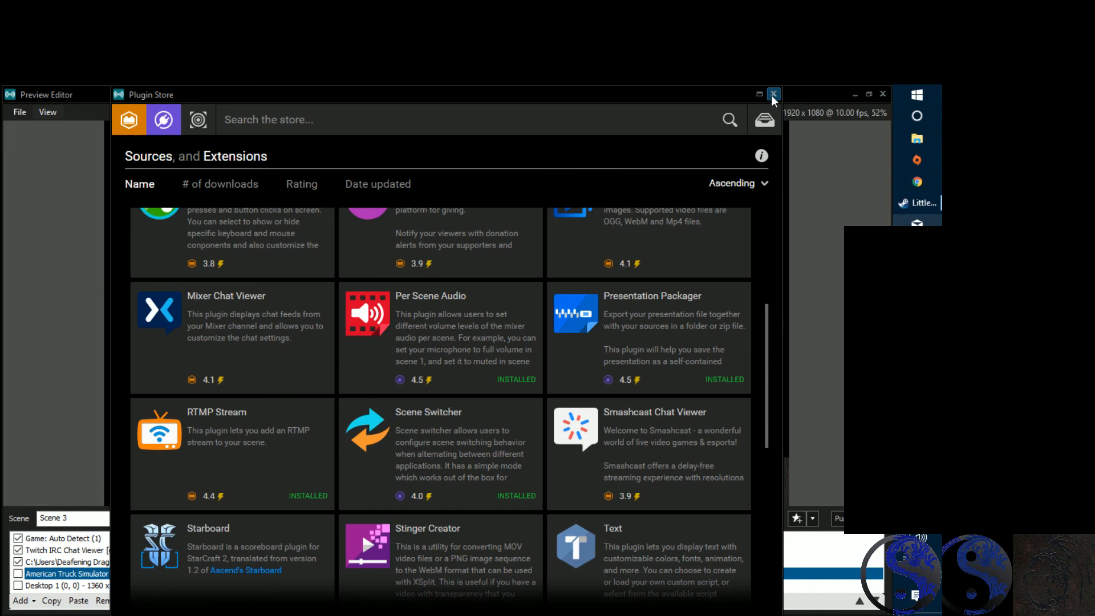
Include outputs in the Plugin Store listing and look through the available streaming services and plugins.
{"action": "left_click", "coordinate": [203, 122]}
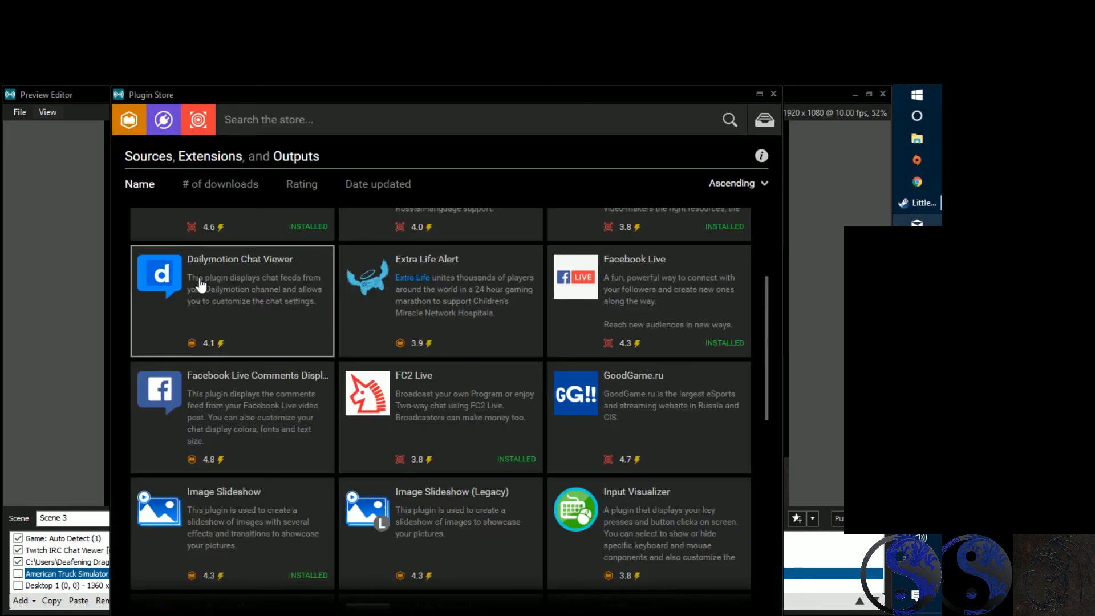
{"action": "scroll", "coordinate": [321, 320], "scroll_direction": "up", "scroll_amount": 2}
{"action": "scroll", "coordinate": [320, 320], "scroll_direction": "up", "scroll_amount": 1}
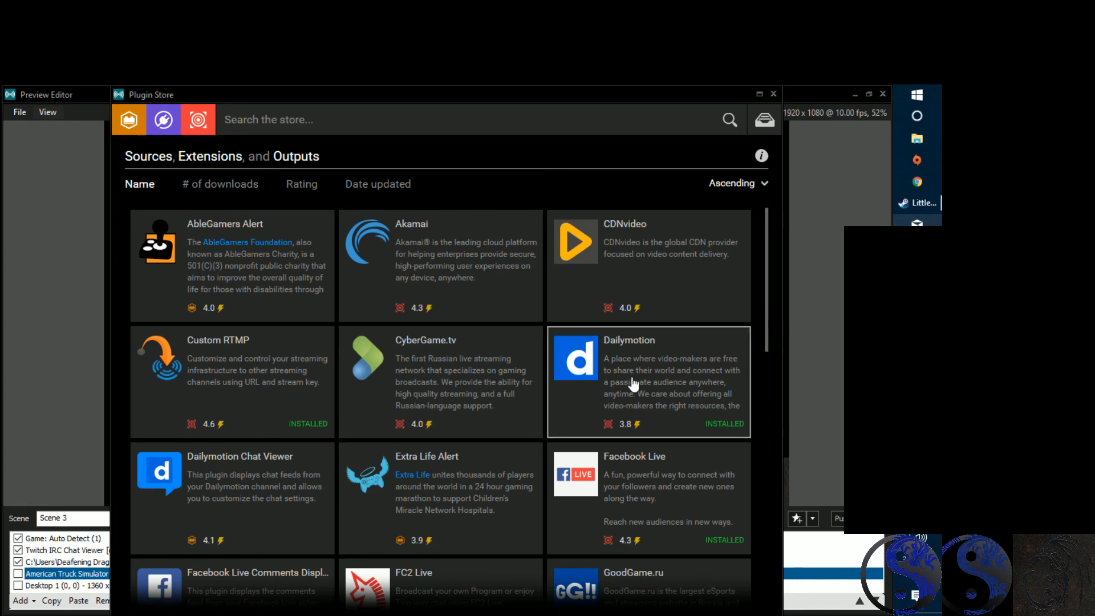
{"action": "scroll", "coordinate": [628, 399], "scroll_direction": "down", "scroll_amount": 5}
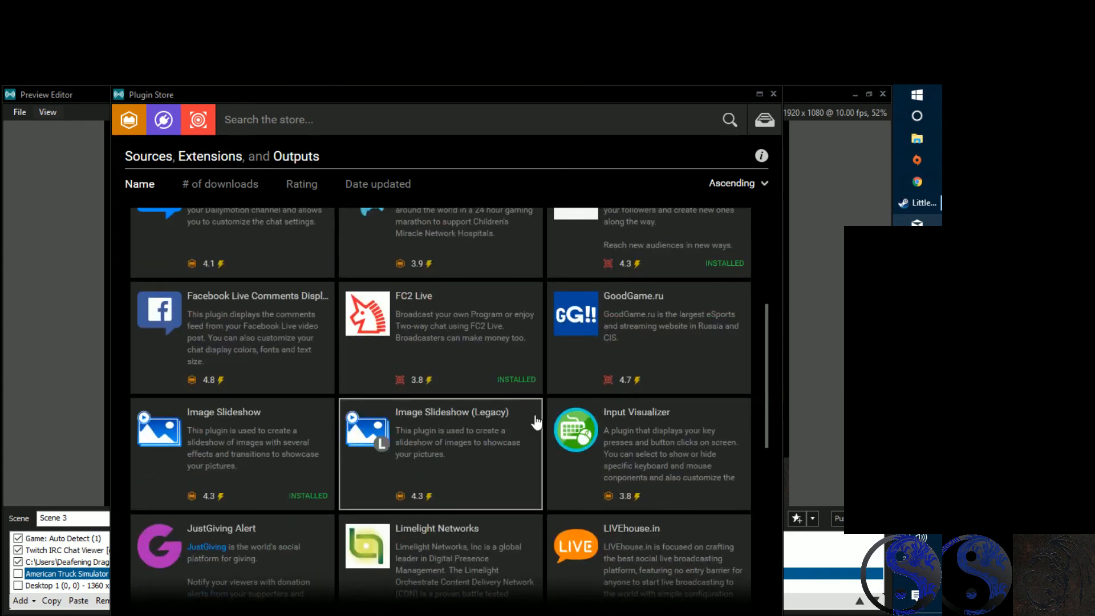
{"action": "scroll", "coordinate": [433, 448], "scroll_direction": "down", "scroll_amount": 2}
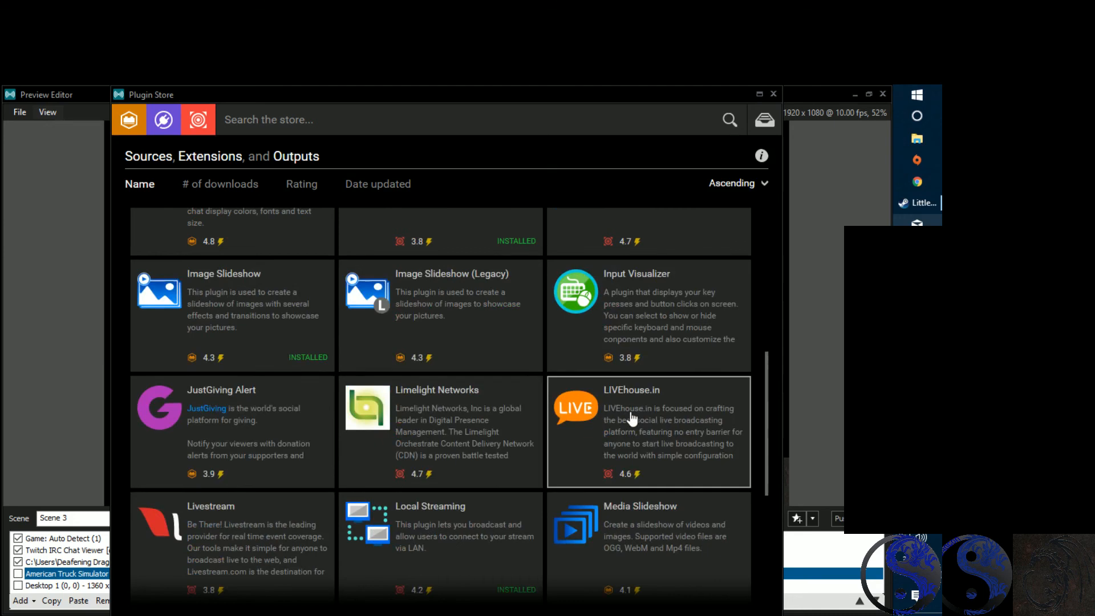
{"action": "scroll", "coordinate": [632, 420], "scroll_direction": "down", "scroll_amount": 1}
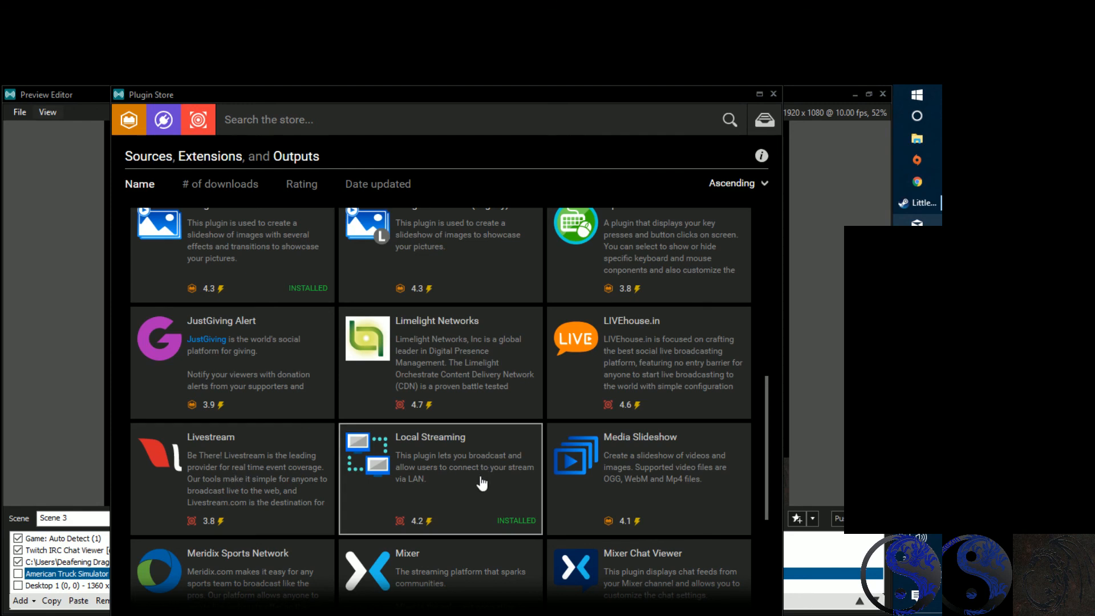
{"action": "scroll", "coordinate": [481, 483], "scroll_direction": "down", "scroll_amount": 2}
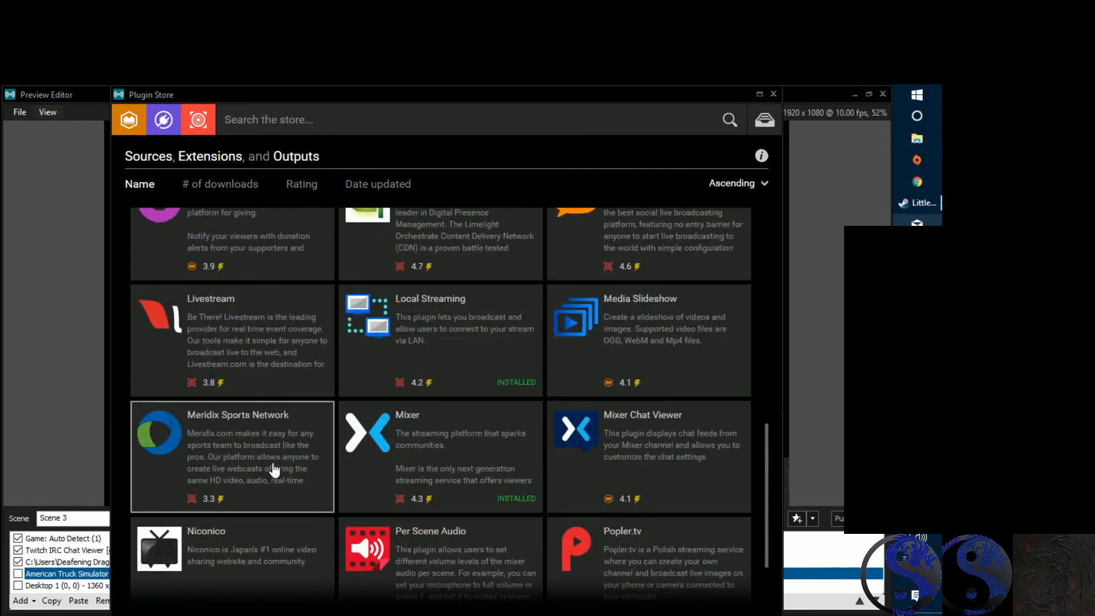
{"action": "scroll", "coordinate": [673, 494], "scroll_direction": "down", "scroll_amount": 2}
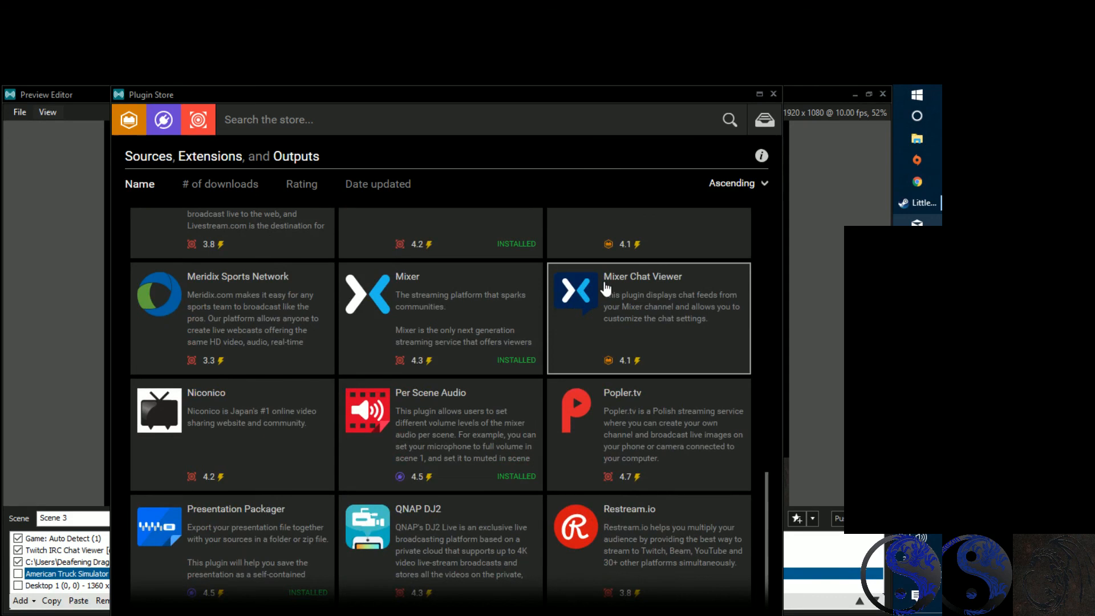
{"action": "scroll", "coordinate": [362, 411], "scroll_direction": "down", "scroll_amount": 1}
Look through the rest of the combined plugin listing, down to the Twitch, Whiteboard and YouTube entries.
{"action": "left_click", "coordinate": [419, 438]}
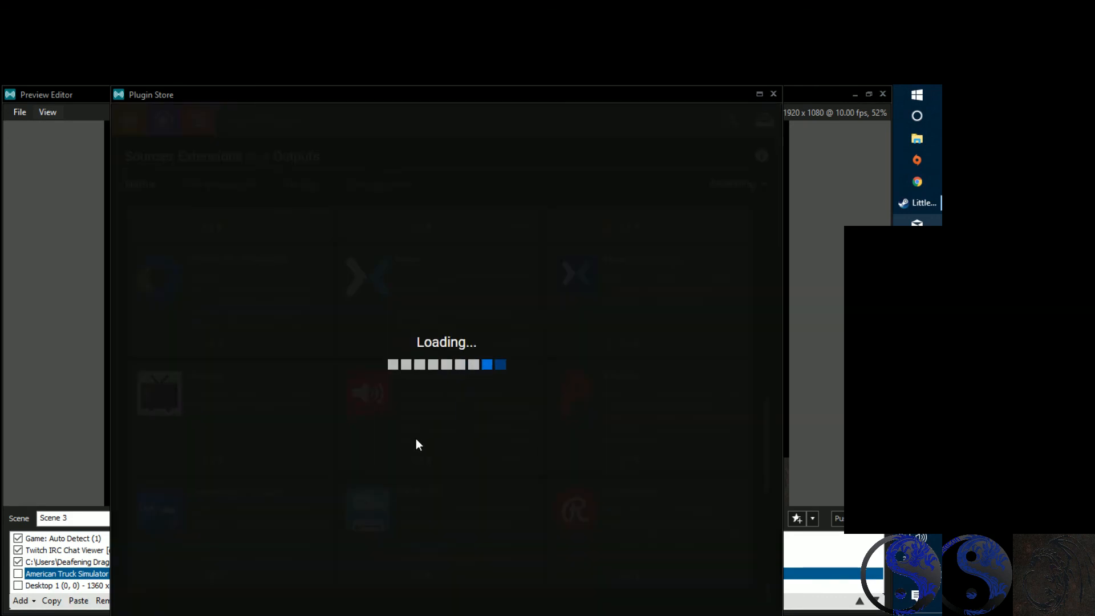
{"action": "scroll", "coordinate": [419, 444], "scroll_direction": "down", "scroll_amount": 2}
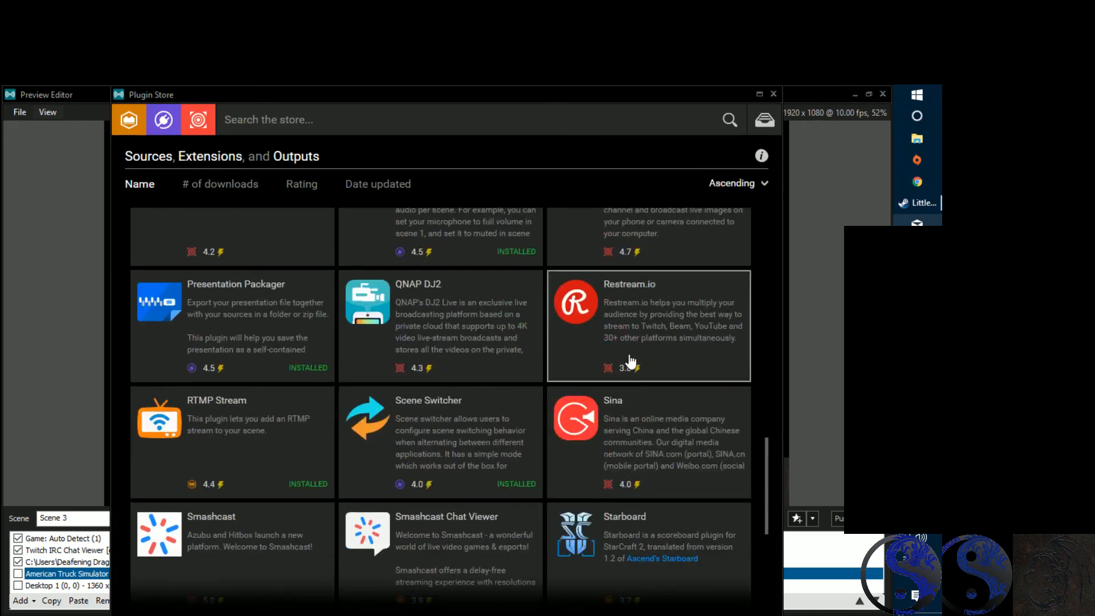
{"action": "scroll", "coordinate": [570, 462], "scroll_direction": "down", "scroll_amount": 2}
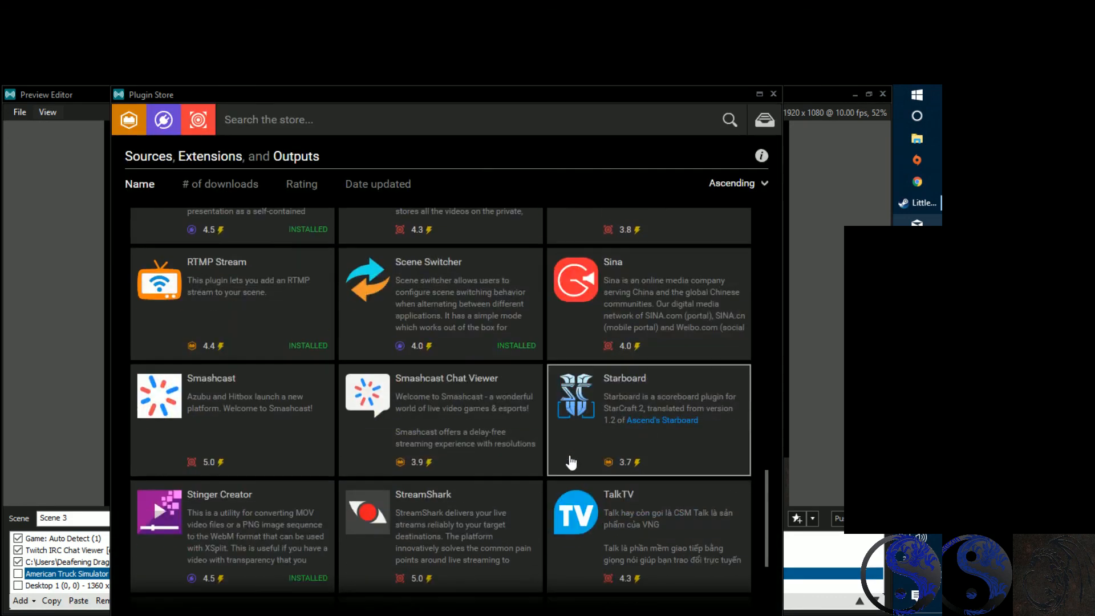
{"action": "scroll", "coordinate": [571, 462], "scroll_direction": "down", "scroll_amount": 3}
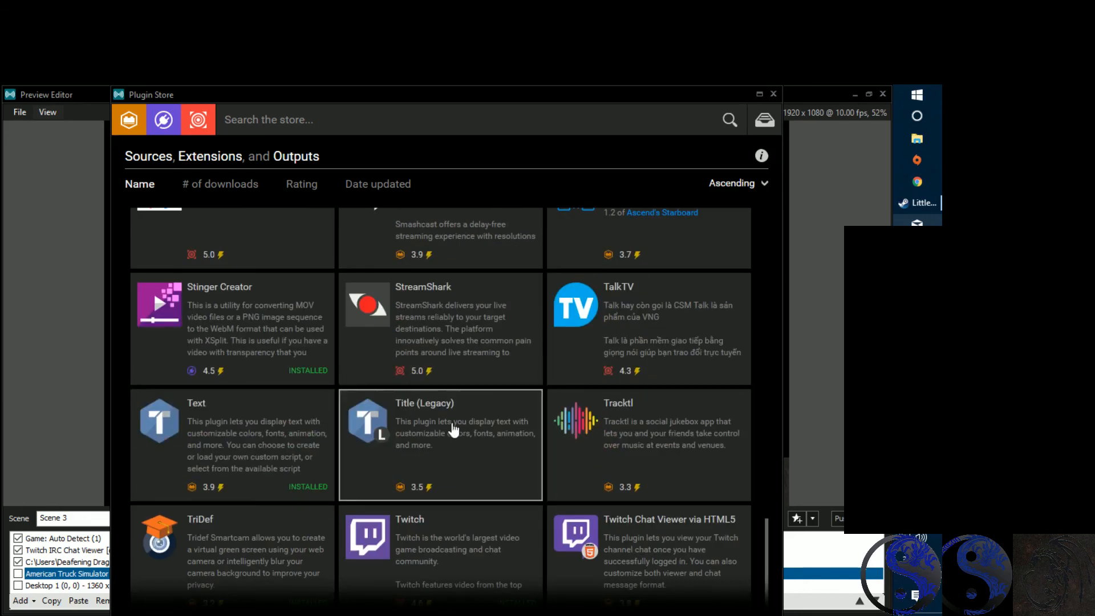
{"action": "scroll", "coordinate": [268, 459], "scroll_direction": "down", "scroll_amount": 1}
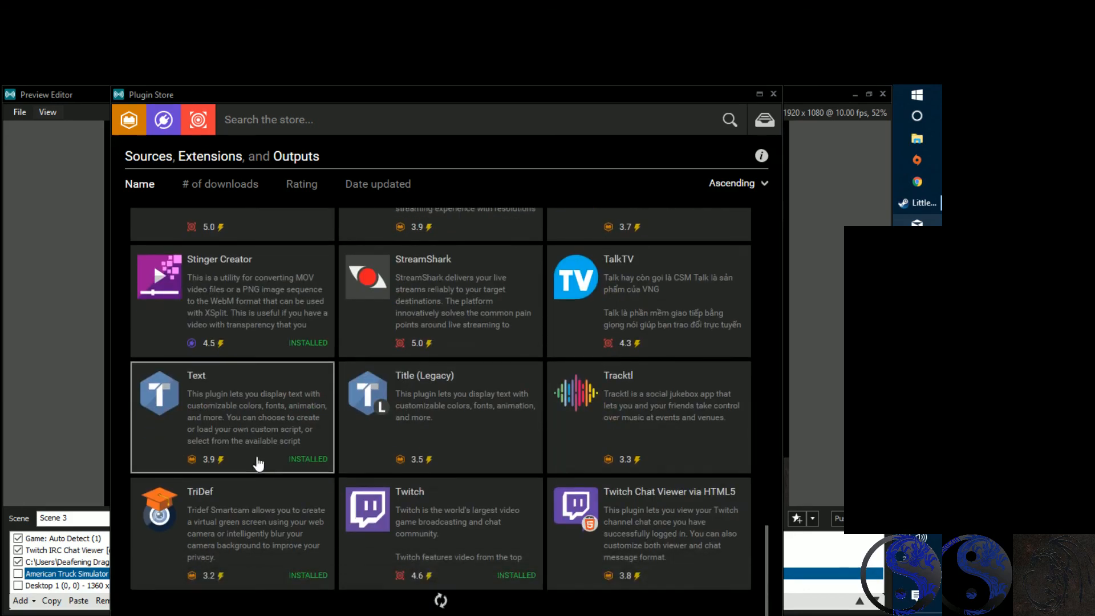
{"action": "left_click", "coordinate": [253, 463]}
{"action": "scroll", "coordinate": [304, 459], "scroll_direction": "down", "scroll_amount": 2}
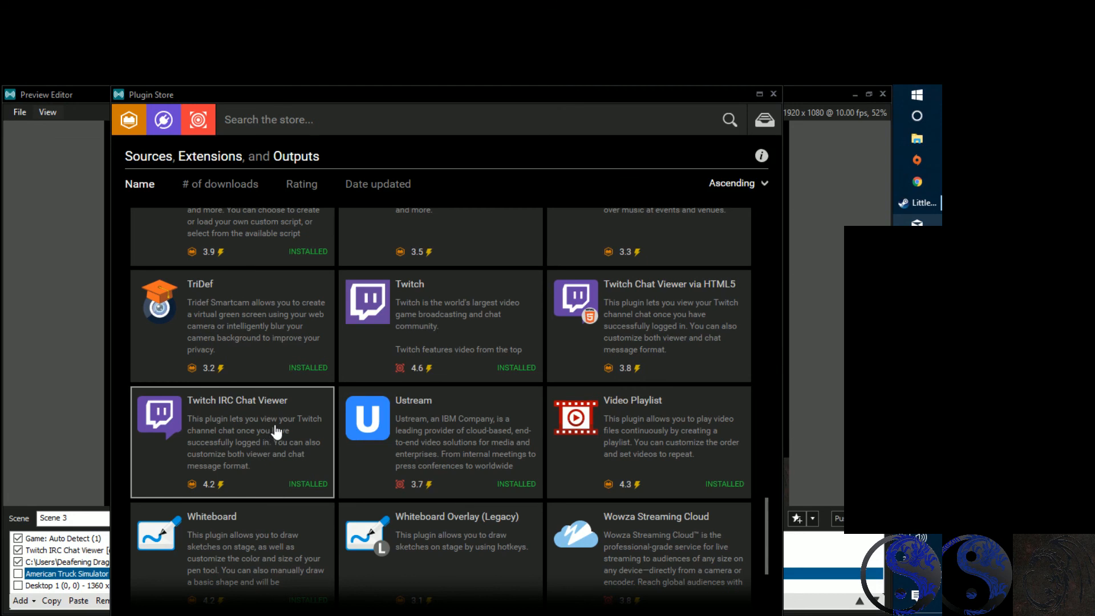
{"action": "scroll", "coordinate": [447, 288], "scroll_direction": "down", "scroll_amount": 3}
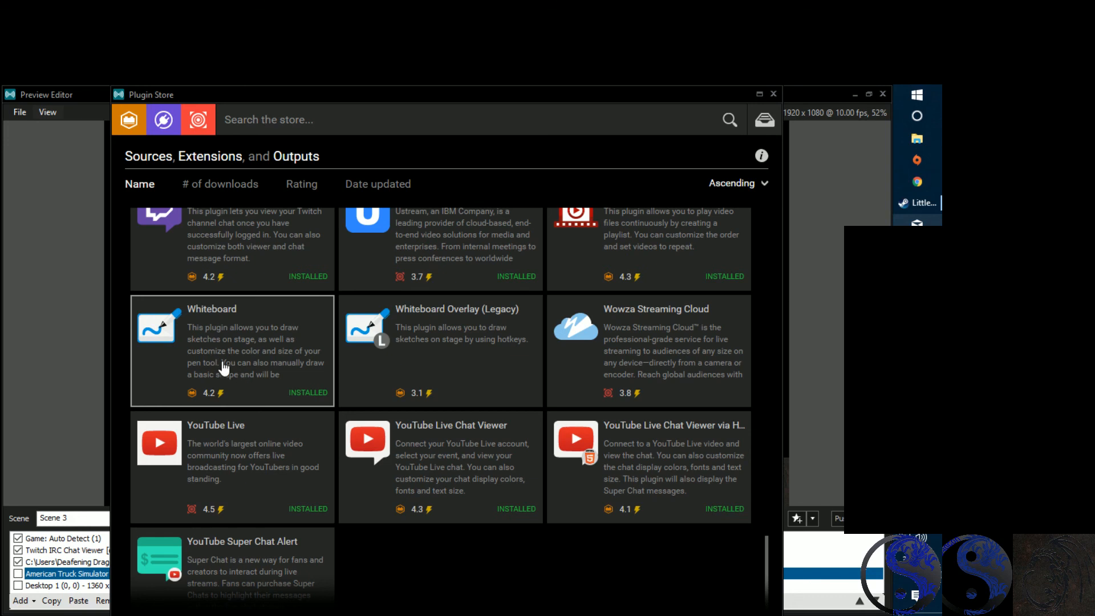
{"action": "scroll", "coordinate": [422, 361], "scroll_direction": "up", "scroll_amount": 2}
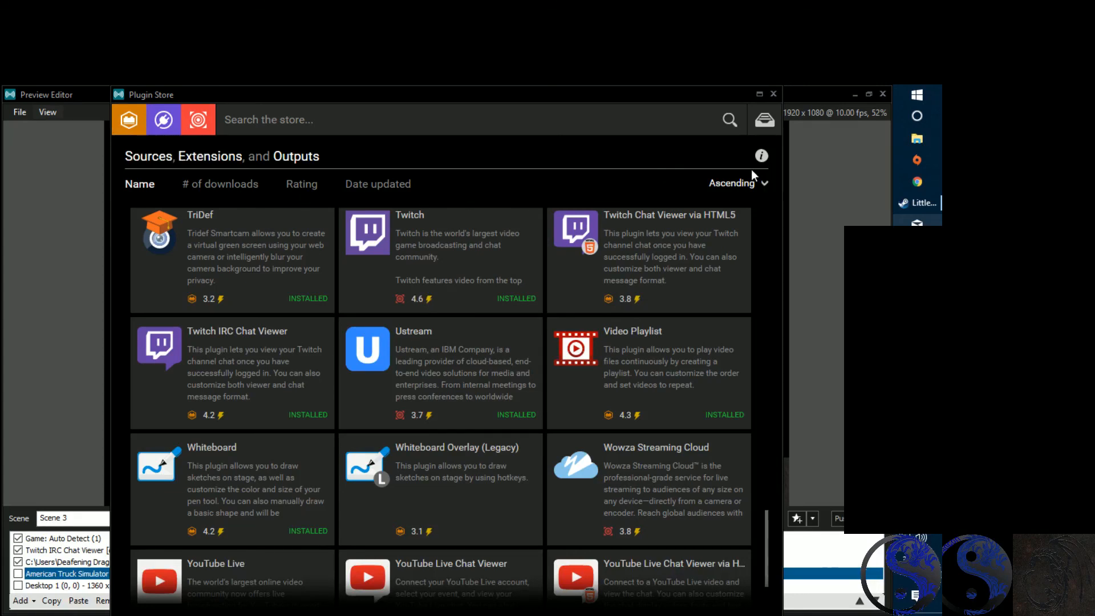
Review the installed plugins in My Plugins and close the Plugin Store.
{"action": "left_click", "coordinate": [764, 122]}
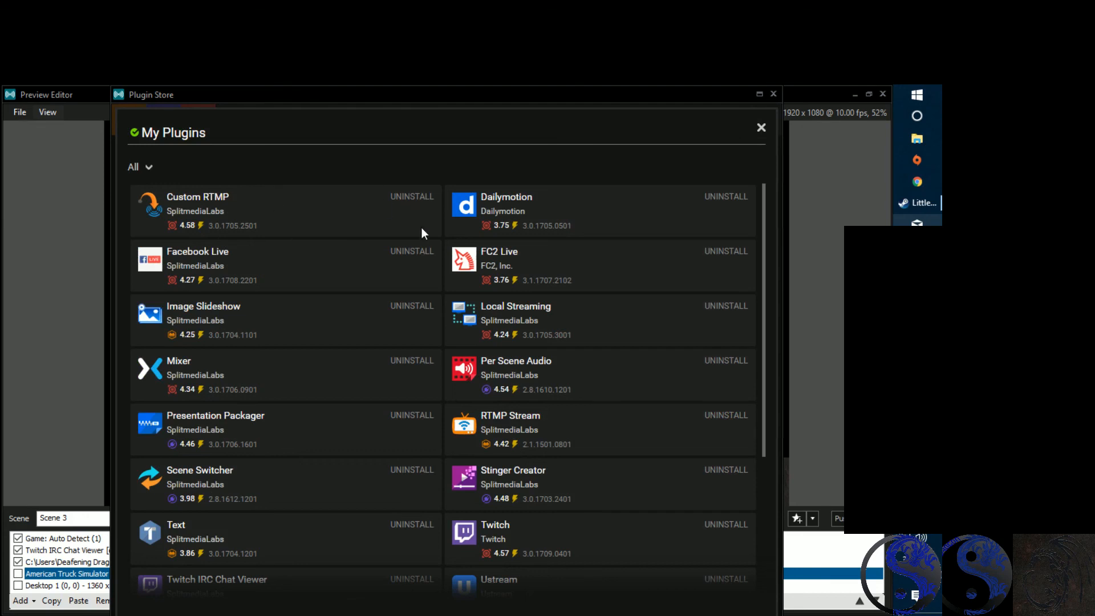
{"action": "scroll", "coordinate": [424, 240], "scroll_direction": "down", "scroll_amount": 5}
{"action": "scroll", "coordinate": [422, 274], "scroll_direction": "up", "scroll_amount": 4}
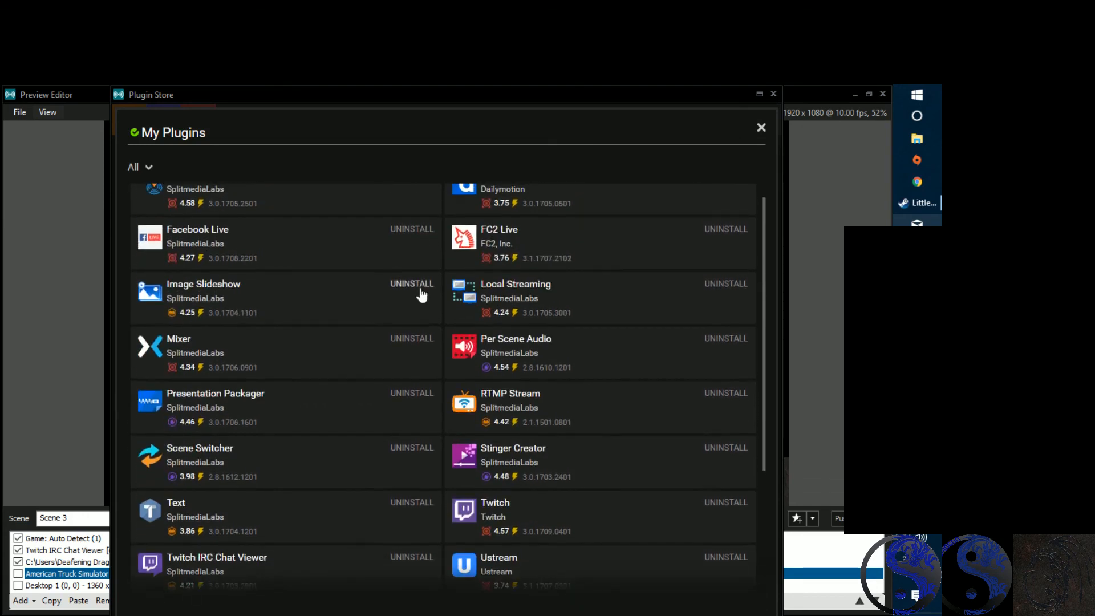
{"action": "scroll", "coordinate": [422, 295], "scroll_direction": "up", "scroll_amount": 1}
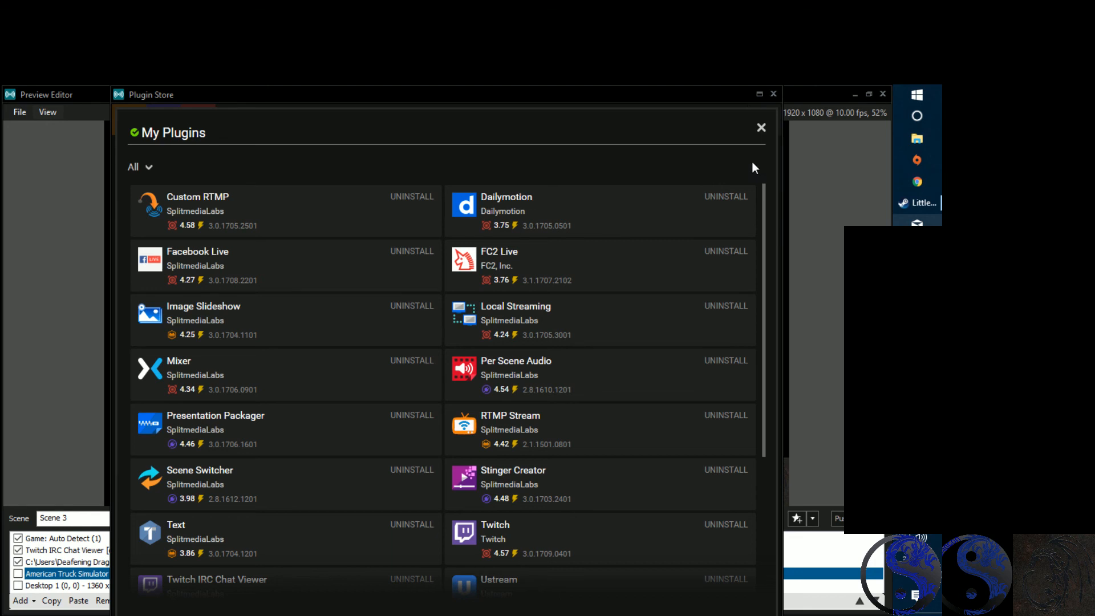
{"action": "left_click", "coordinate": [761, 129]}
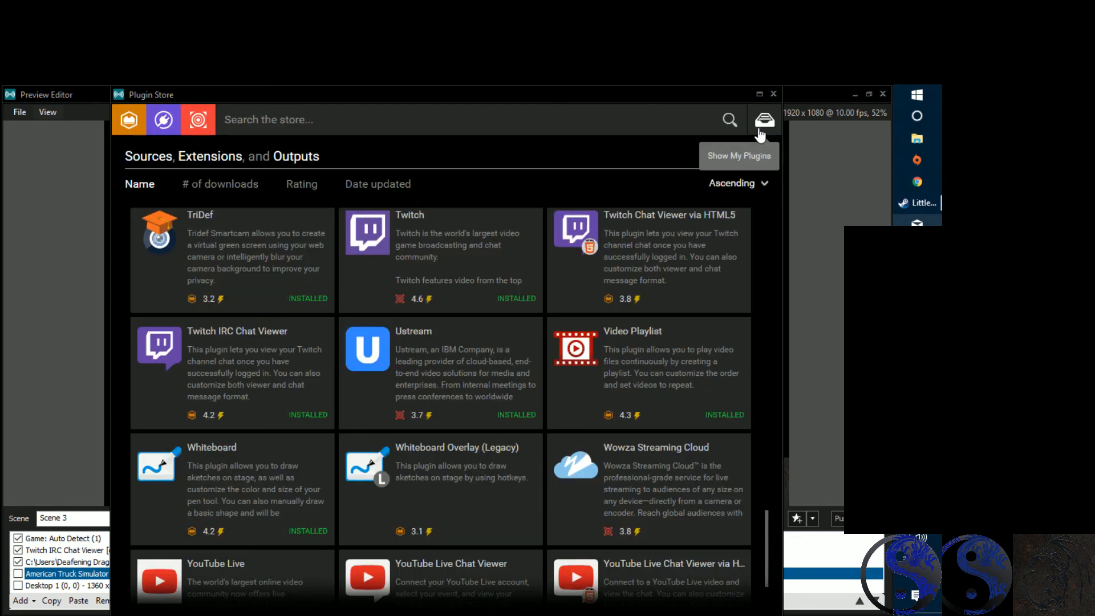
{"action": "left_click", "coordinate": [772, 93]}
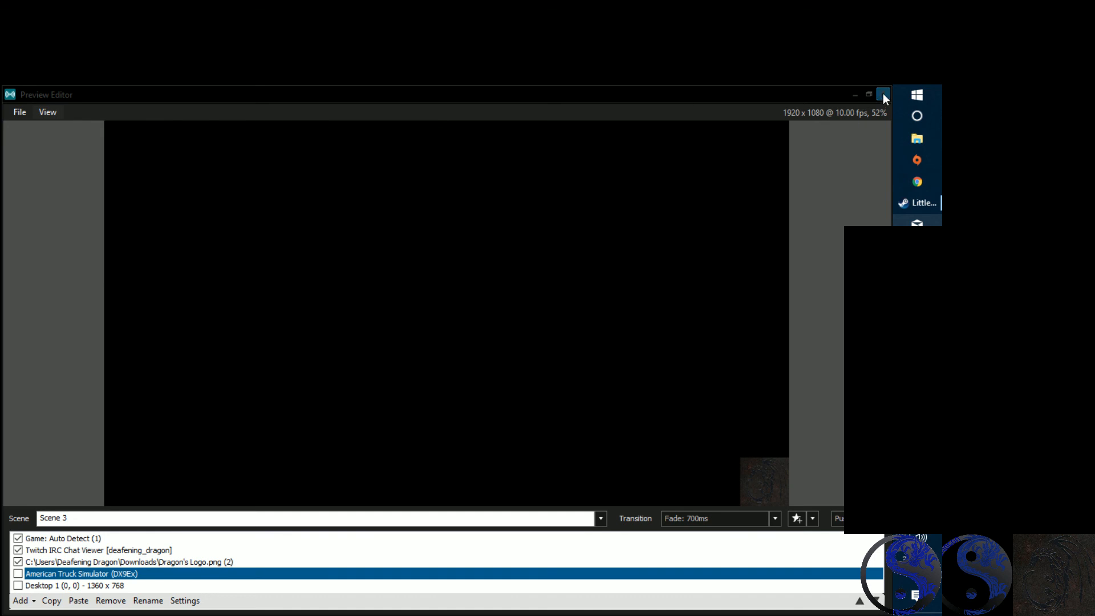
Close the Preview Editor and apply the modified Scene 3 preview to the actual scene.
{"action": "left_click", "coordinate": [750, 481]}
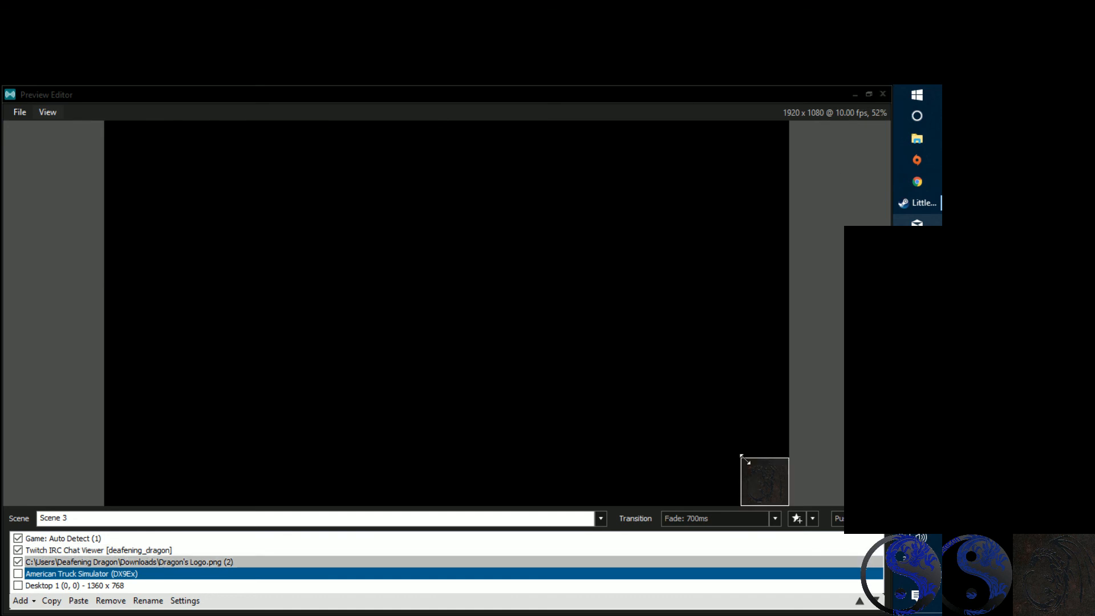
{"action": "left_click", "coordinate": [830, 135]}
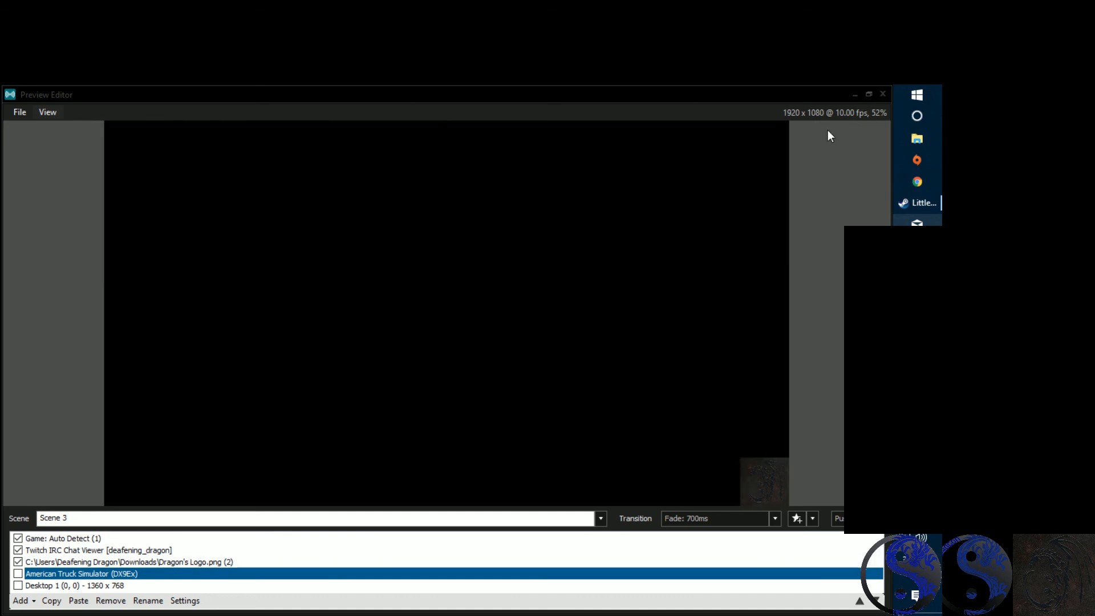
{"action": "left_click", "coordinate": [882, 95]}
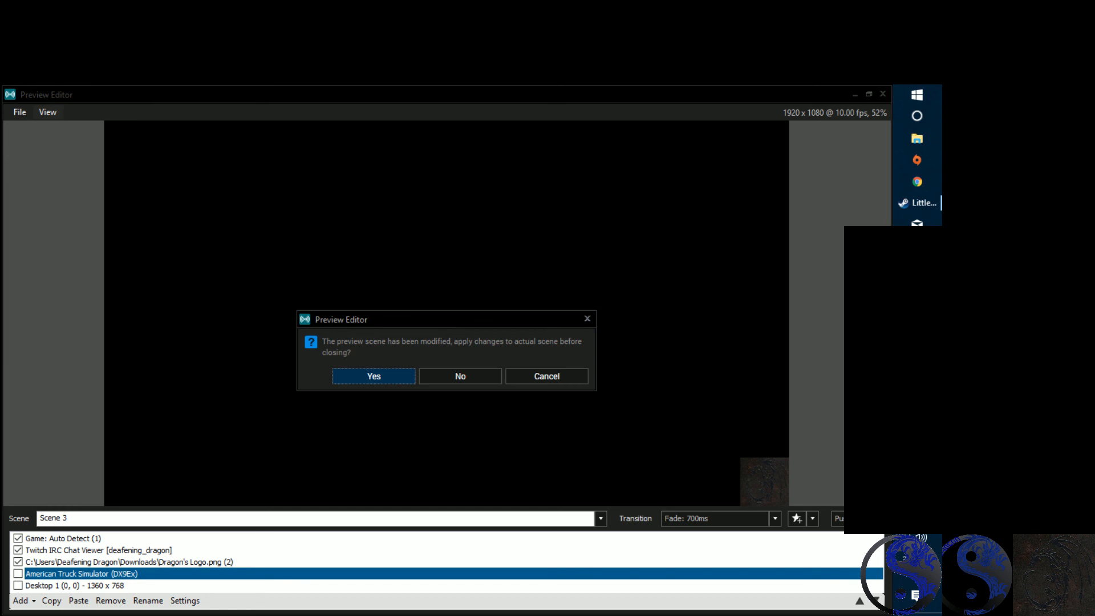
{"action": "left_click", "coordinate": [397, 379]}
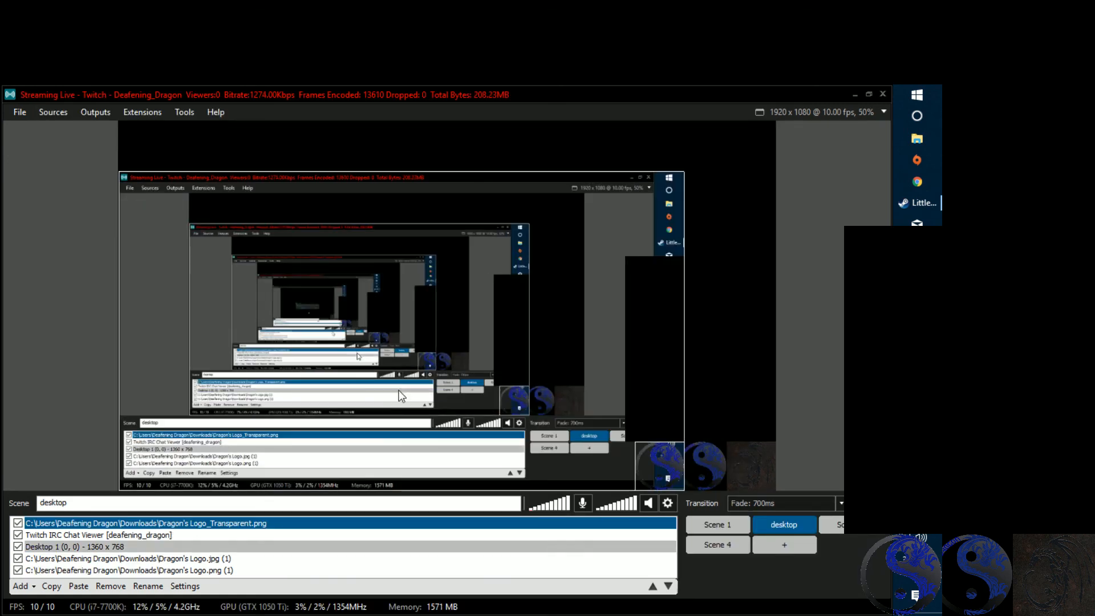